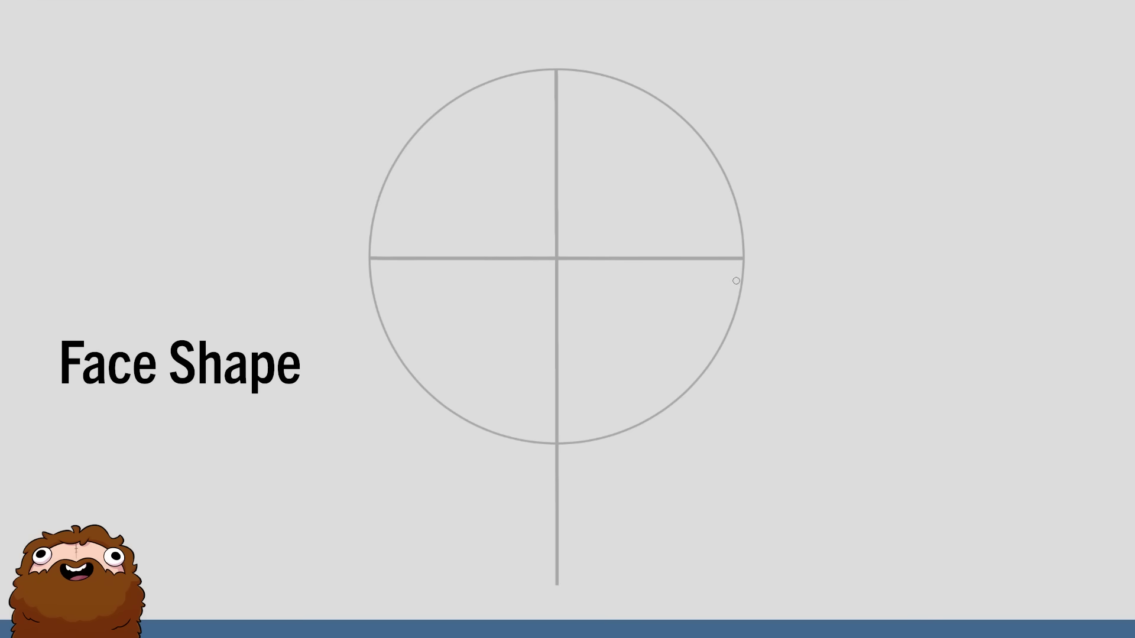
- Ink the top arc, right side and jaw over the circle, then erase the rough top strokes
{"action": "mouse_move", "coordinate": [557, 63]}
{"action": "left_mouse_down"}
{"action": "mouse_move", "coordinate": [641, 66]}
{"action": "mouse_move", "coordinate": [726, 106]}
{"action": "mouse_move", "coordinate": [747, 189]}
{"action": "mouse_move", "coordinate": [748, 348]}
{"action": "left_mouse_up"}
{"action": "left_click_drag", "start_coordinate": [752, 307], "coordinate": [736, 535]}
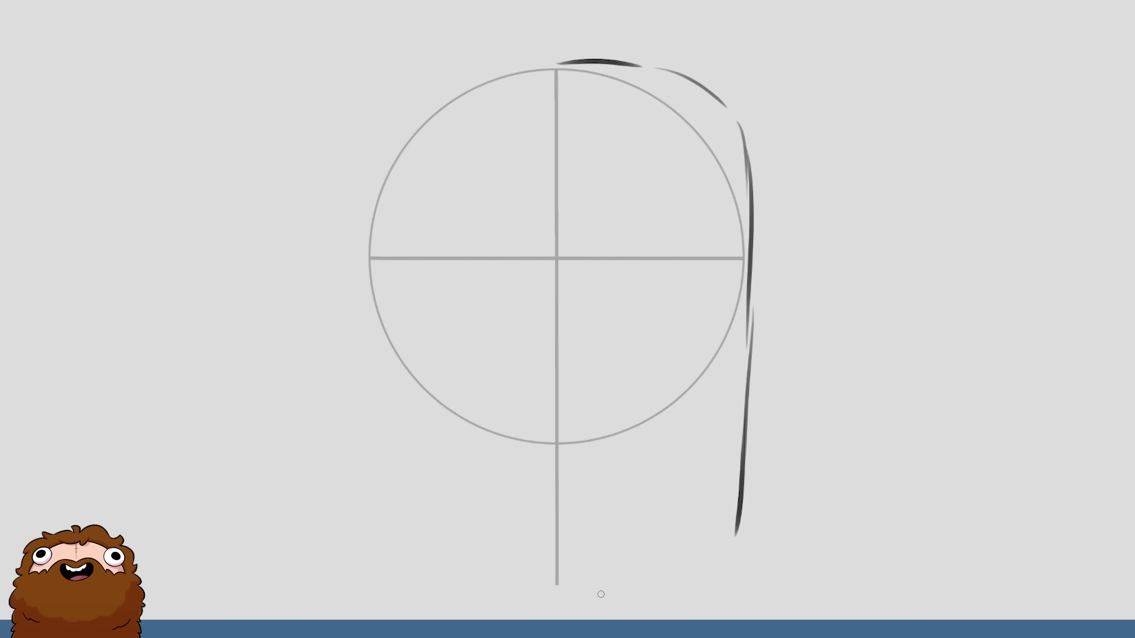
{"action": "mouse_move", "coordinate": [562, 586]}
{"action": "left_mouse_down"}
{"action": "mouse_move", "coordinate": [682, 564]}
{"action": "mouse_move", "coordinate": [741, 507]}
{"action": "mouse_move", "coordinate": [743, 474]}
{"action": "left_mouse_up"}
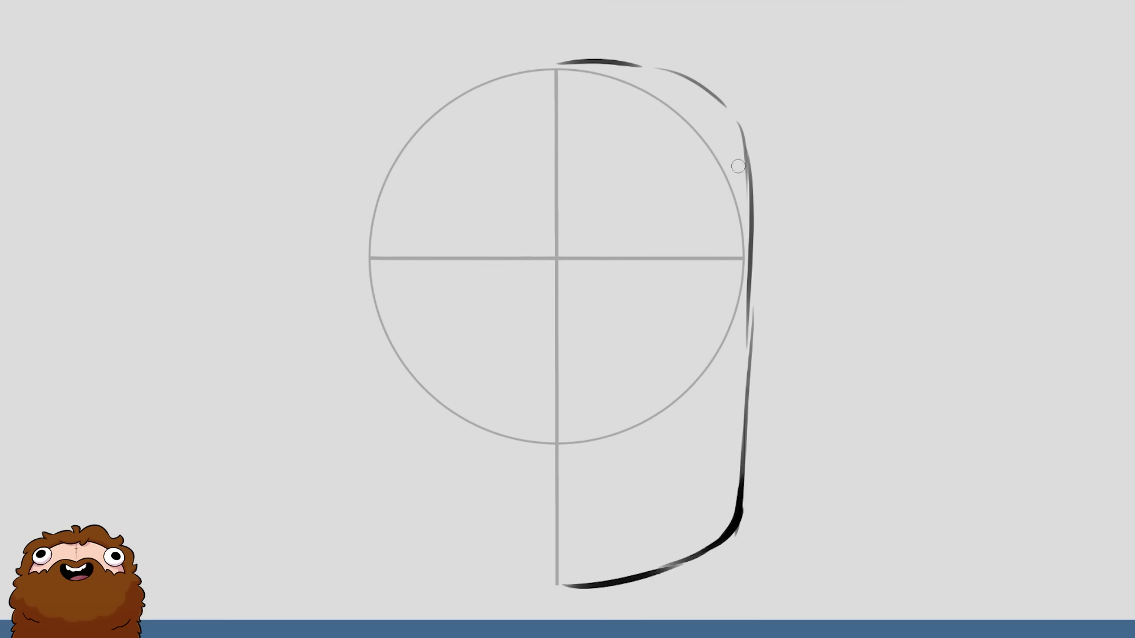
{"action": "left_click_drag", "start_coordinate": [711, 93], "coordinate": [732, 126]}
{"action": "left_click_drag", "start_coordinate": [674, 66], "coordinate": [555, 48]}
{"action": "mouse_move", "coordinate": [743, 155]}
{"action": "left_mouse_down"}
{"action": "mouse_move", "coordinate": [739, 123]}
{"action": "mouse_move", "coordinate": [747, 177]}
{"action": "left_mouse_up"}
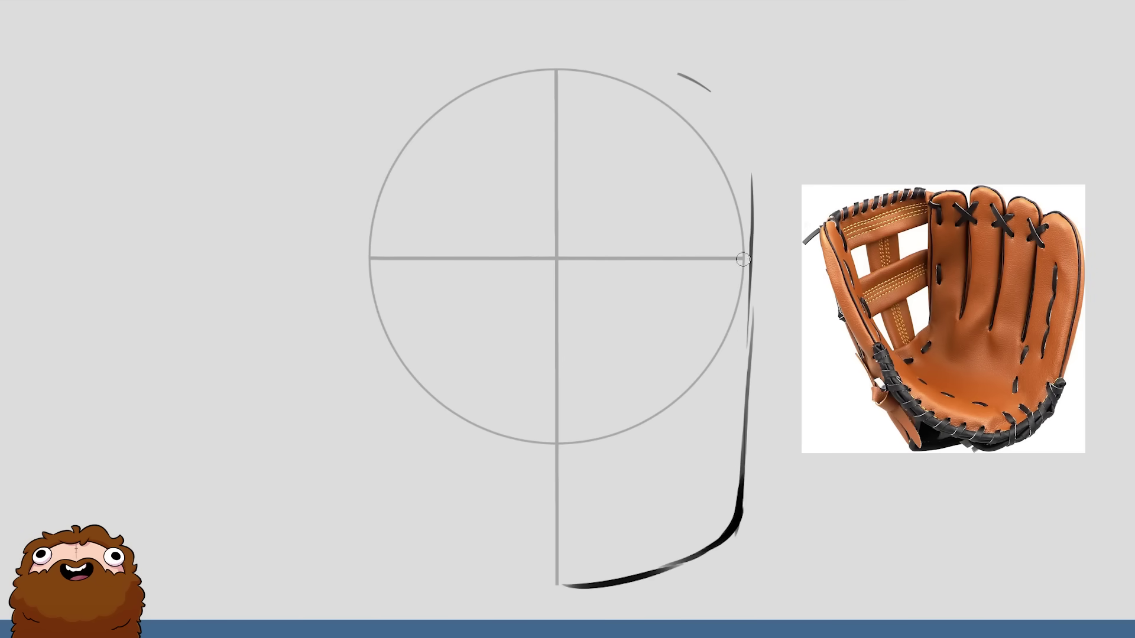
{"action": "left_click_drag", "start_coordinate": [712, 92], "coordinate": [676, 74]}
- Redraw the top arc, a thicker right side and a darker jaw joining it
{"action": "mouse_move", "coordinate": [563, 66]}
{"action": "left_mouse_down"}
{"action": "mouse_move", "coordinate": [627, 63]}
{"action": "mouse_move", "coordinate": [703, 81]}
{"action": "mouse_move", "coordinate": [754, 319]}
{"action": "left_mouse_up"}
{"action": "left_click_drag", "start_coordinate": [761, 171], "coordinate": [746, 408]}
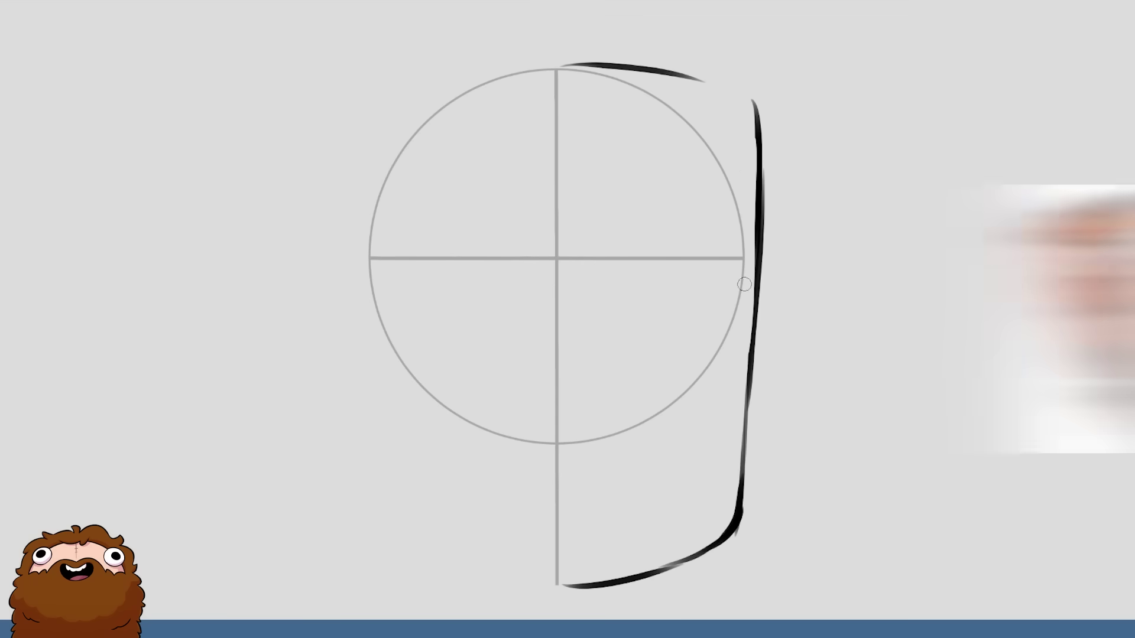
{"action": "key", "text": "ctrl+z"}
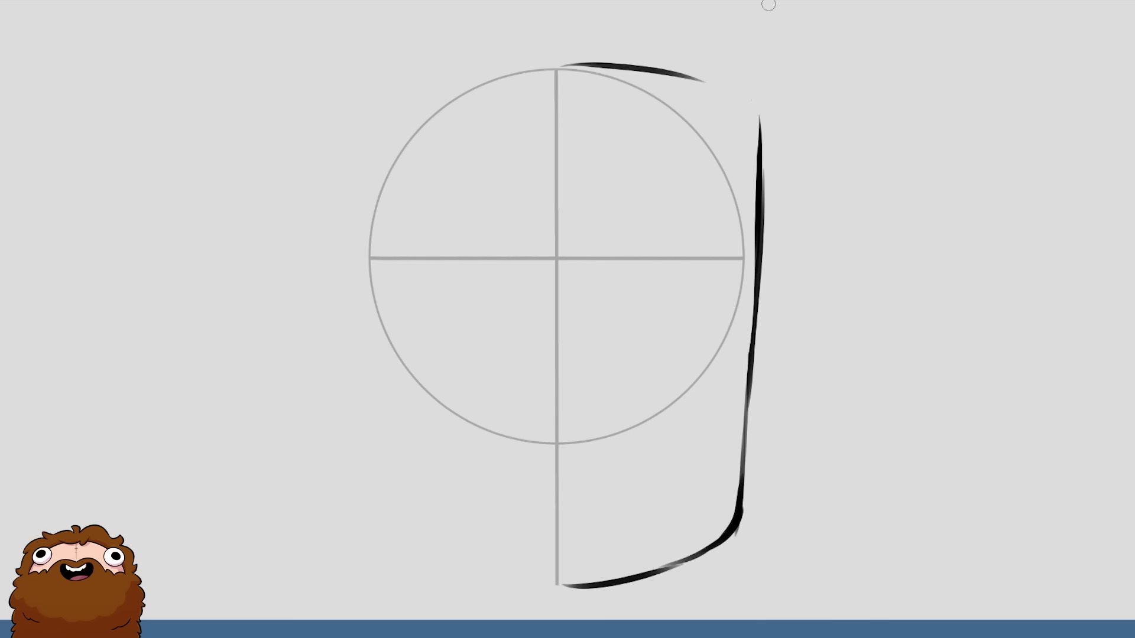
{"action": "mouse_move", "coordinate": [650, 568]}
{"action": "left_mouse_down"}
{"action": "mouse_move", "coordinate": [742, 482]}
{"action": "mouse_move", "coordinate": [726, 547]}
{"action": "left_mouse_up"}
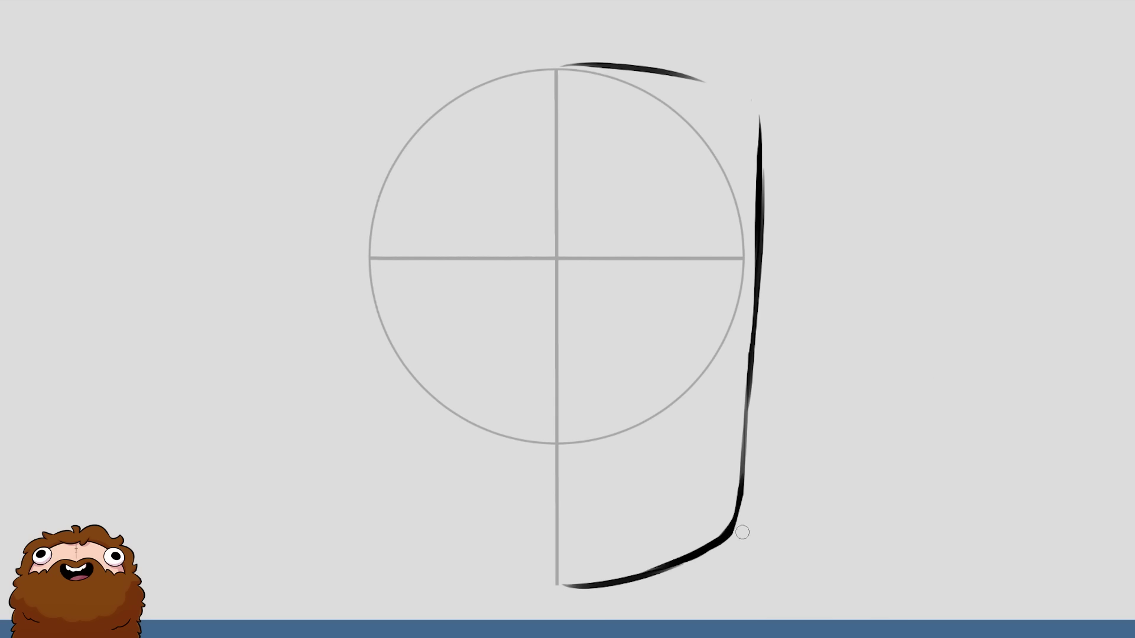
{"action": "mouse_move", "coordinate": [290, 381]}
{"action": "left_mouse_down"}
{"action": "mouse_move", "coordinate": [473, 579]}
{"action": "mouse_move", "coordinate": [361, 293]}
{"action": "mouse_move", "coordinate": [379, 239]}
{"action": "mouse_move", "coordinate": [786, 77]}
{"action": "mouse_move", "coordinate": [770, 503]}
{"action": "left_mouse_up"}
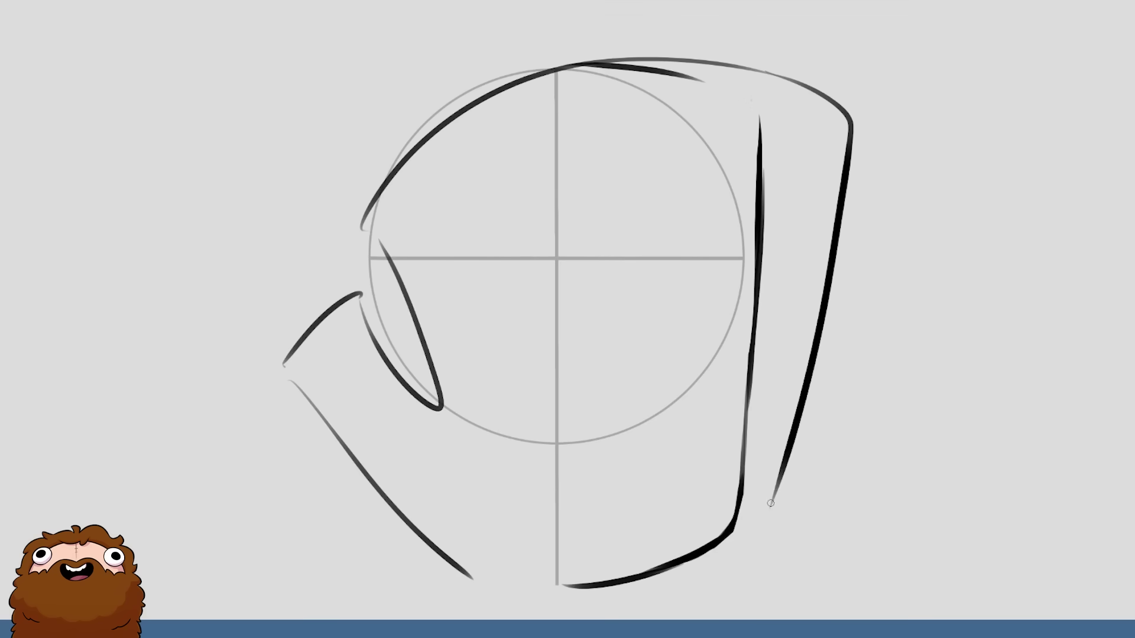
- Try extra arc, right-side and finger strokes around the circle, undoing or erasing most of them
{"action": "key", "text": "ctrl+z"}
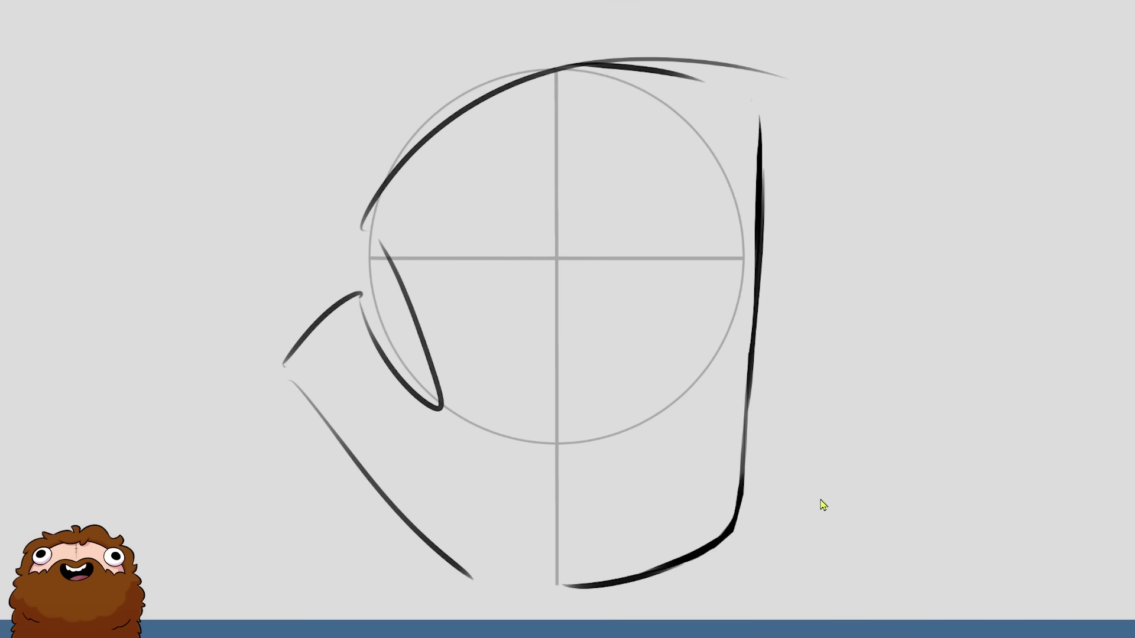
{"action": "mouse_move", "coordinate": [703, 84]}
{"action": "left_mouse_down"}
{"action": "mouse_move", "coordinate": [811, 197]}
{"action": "mouse_move", "coordinate": [765, 476]}
{"action": "left_mouse_up"}
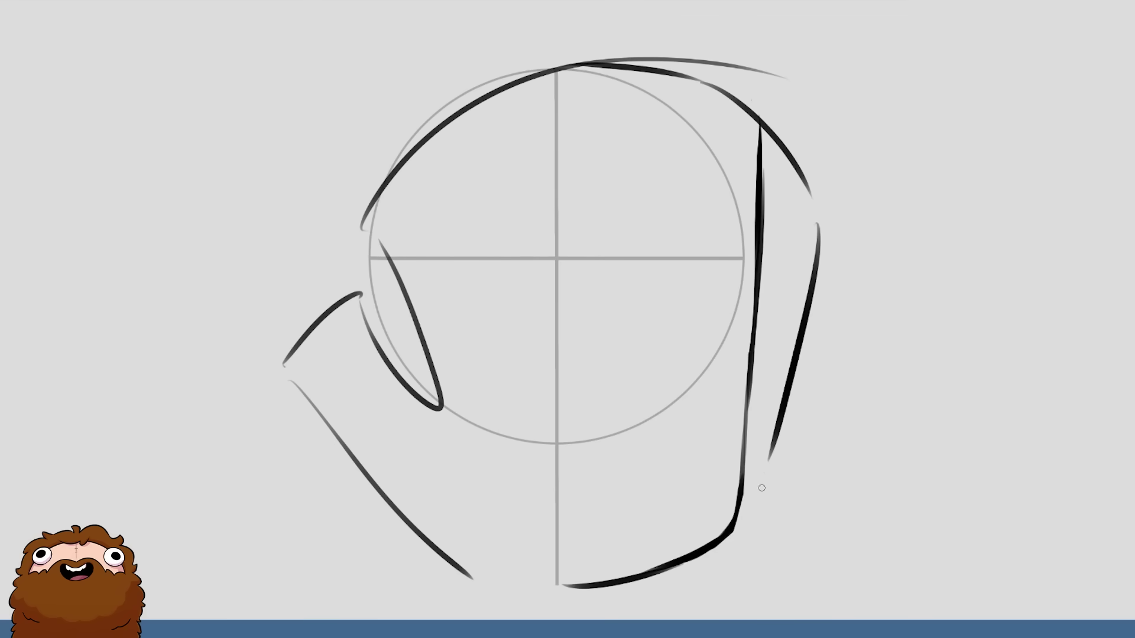
{"action": "key", "text": "ctrl+z"}
{"action": "left_click_drag", "start_coordinate": [809, 196], "coordinate": [761, 452]}
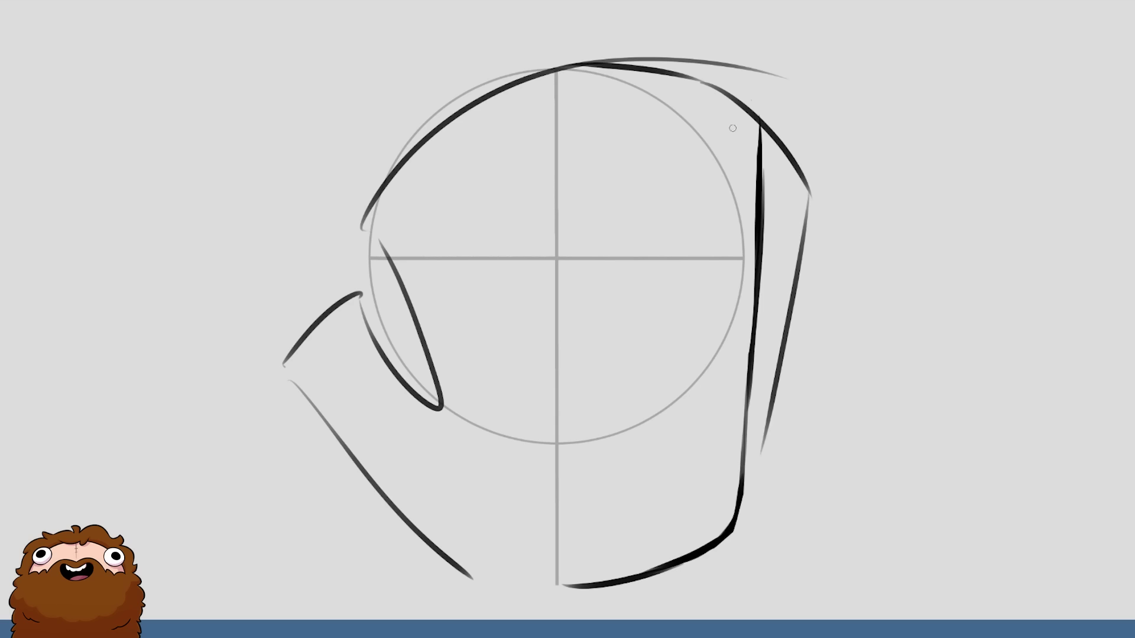
{"action": "left_click_drag", "start_coordinate": [725, 98], "coordinate": [663, 78]}
{"action": "left_click_drag", "start_coordinate": [591, 72], "coordinate": [495, 123]}
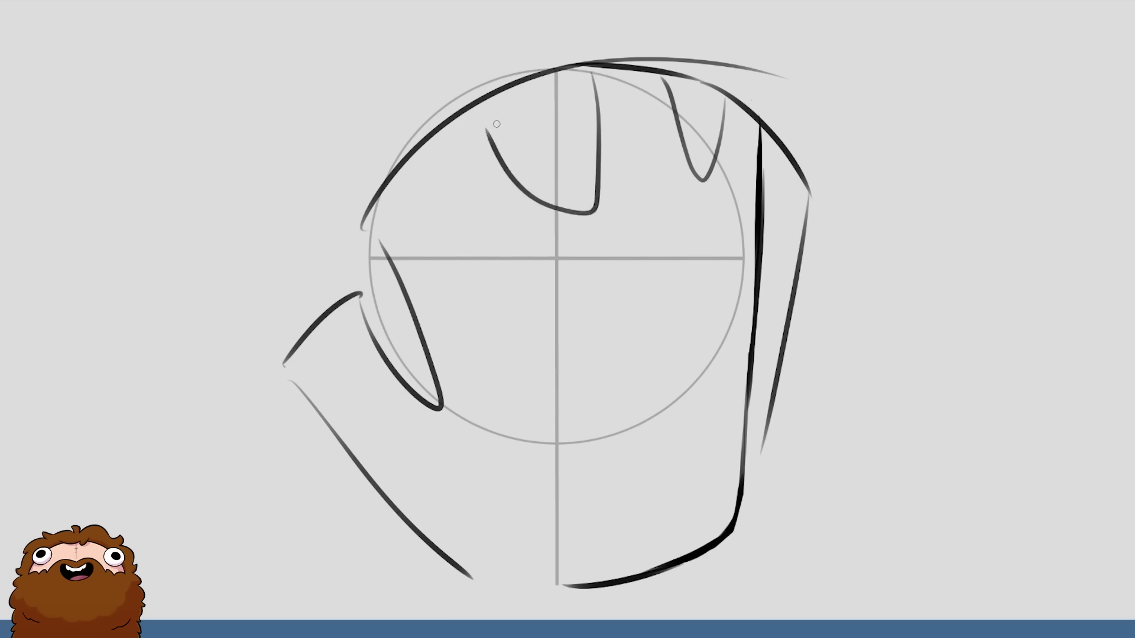
{"action": "key", "text": "ctrl+z"}
{"action": "key", "text": "ctrl+z"}
{"action": "key", "text": "ctrl+z"}
{"action": "key", "text": "ctrl+z"}
{"action": "key", "text": "ctrl+z"}
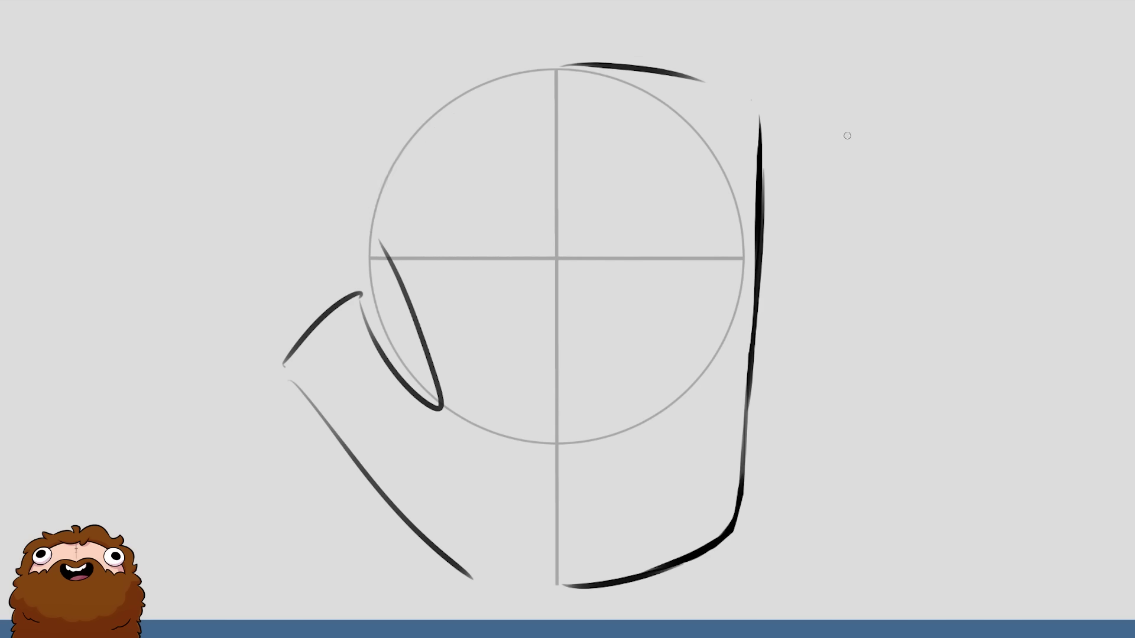
{"action": "mouse_move", "coordinate": [381, 242]}
{"action": "left_mouse_down"}
{"action": "mouse_move", "coordinate": [377, 323]}
{"action": "mouse_move", "coordinate": [347, 291]}
{"action": "mouse_move", "coordinate": [371, 359]}
{"action": "left_mouse_up"}
- Erase the lower-left diagonal stroke and redraw the top of the head as a shorter curve
{"action": "left_click_drag", "start_coordinate": [290, 382], "coordinate": [466, 574]}
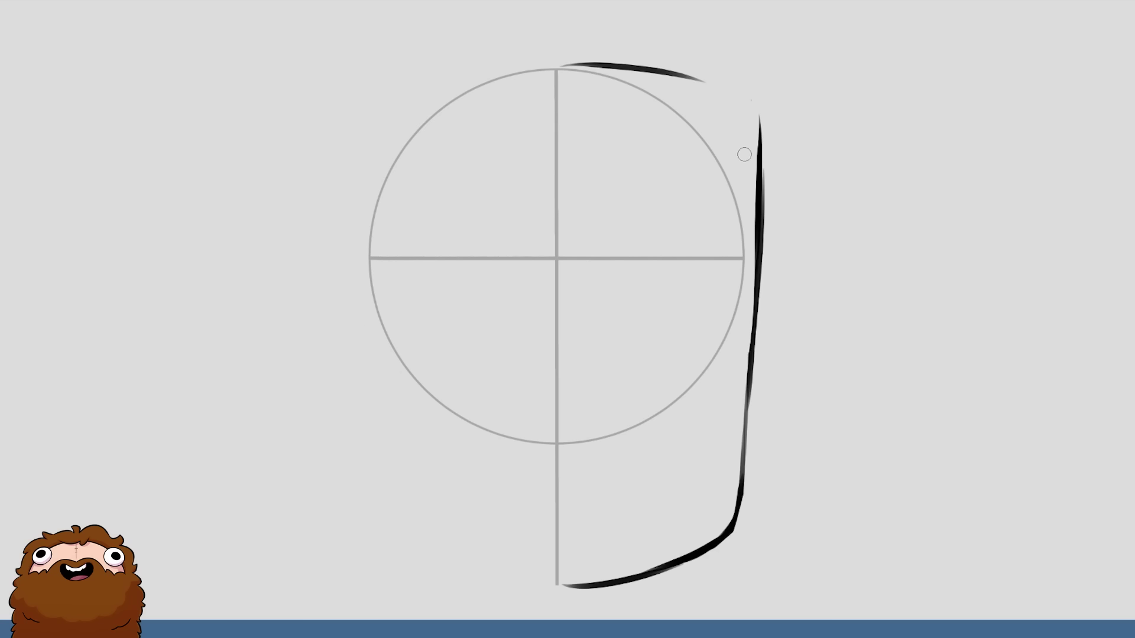
{"action": "key", "text": "b"}
{"action": "left_click_drag", "start_coordinate": [680, 77], "coordinate": [784, 129]}
{"action": "key", "text": "ctrl+z"}
{"action": "mouse_move", "coordinate": [686, 78]}
{"action": "left_mouse_down"}
{"action": "mouse_move", "coordinate": [768, 117]}
{"action": "mouse_move", "coordinate": [775, 248]}
{"action": "left_mouse_up"}
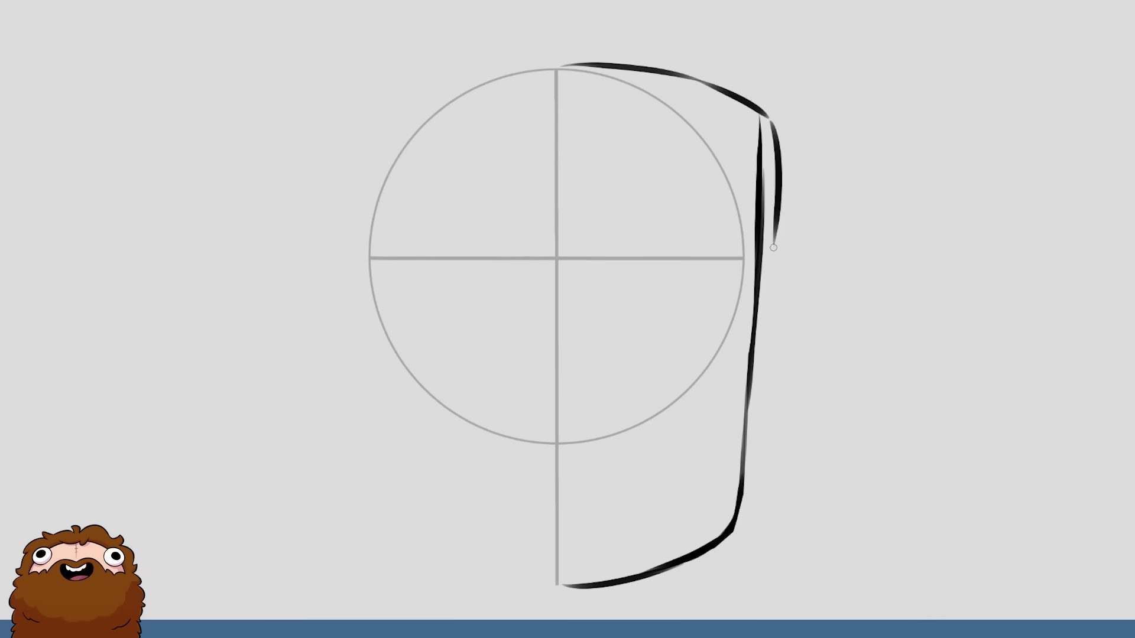
{"action": "key", "text": "ctrl+z"}
- Redraw the right side as one long stroke into the jaw, erasing the inner duplicate
{"action": "left_click_drag", "start_coordinate": [769, 126], "coordinate": [768, 355]}
{"action": "key", "text": "ctrl+z"}
{"action": "left_click_drag", "start_coordinate": [773, 119], "coordinate": [775, 245]}
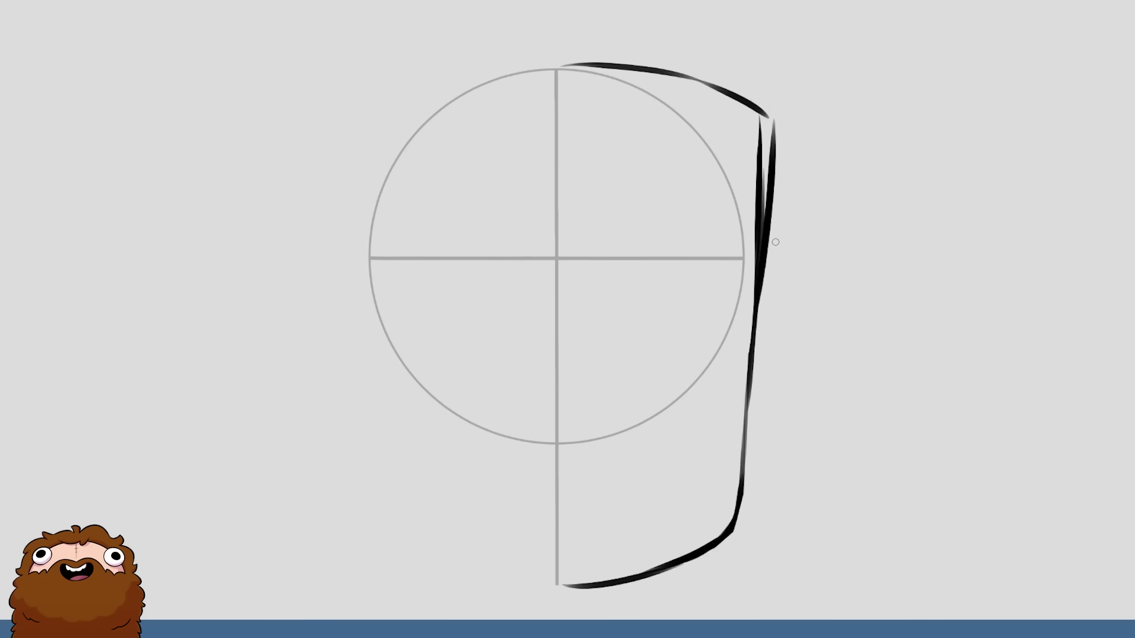
{"action": "key", "text": "ctrl+z"}
{"action": "left_click_drag", "start_coordinate": [772, 121], "coordinate": [734, 505]}
{"action": "left_click_drag", "start_coordinate": [742, 467], "coordinate": [717, 541]}
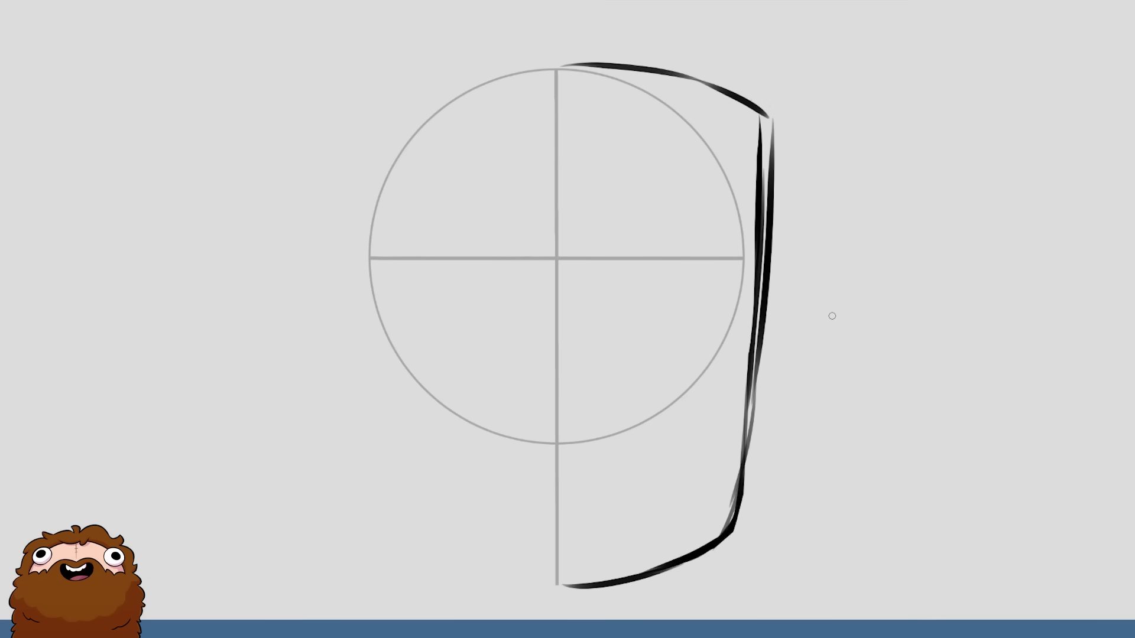
{"action": "mouse_move", "coordinate": [759, 117]}
{"action": "left_mouse_down"}
{"action": "mouse_move", "coordinate": [747, 388]}
{"action": "mouse_move", "coordinate": [719, 521]}
{"action": "mouse_move", "coordinate": [745, 387]}
{"action": "left_mouse_up"}
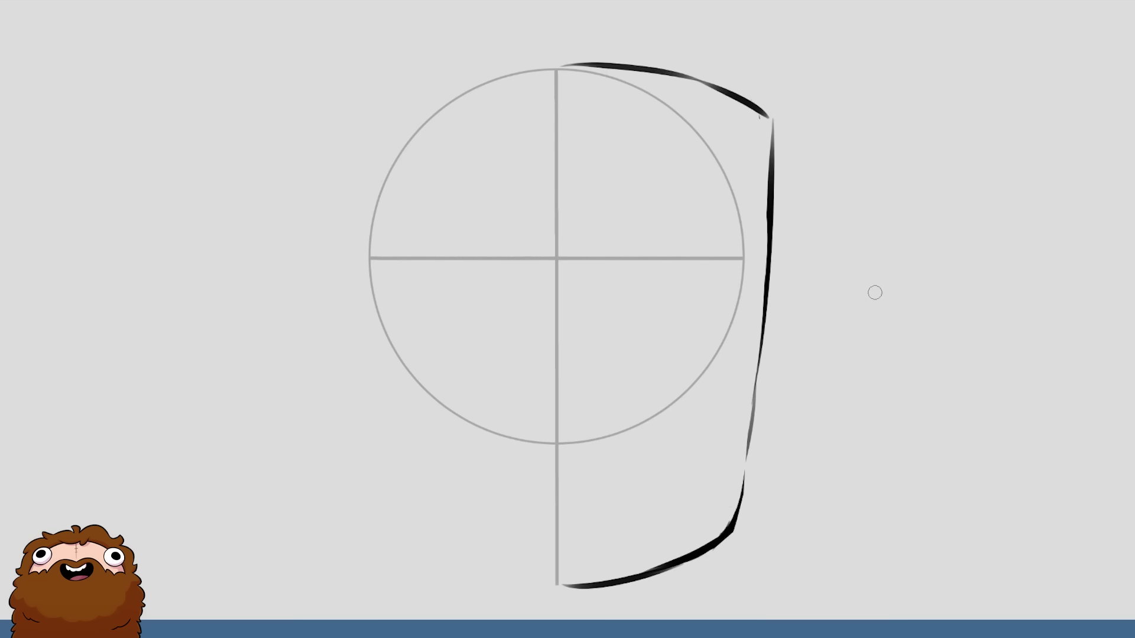
- Rework the lower-right contour and round the top-right corner of the face
{"action": "left_click_drag", "start_coordinate": [763, 348], "coordinate": [745, 476]}
{"action": "key", "text": "ctrl+z"}
{"action": "left_click_drag", "start_coordinate": [761, 343], "coordinate": [743, 497]}
{"action": "key", "text": "ctrl+z"}
{"action": "key", "text": "ctrl+z"}
{"action": "left_click_drag", "start_coordinate": [763, 355], "coordinate": [743, 484]}
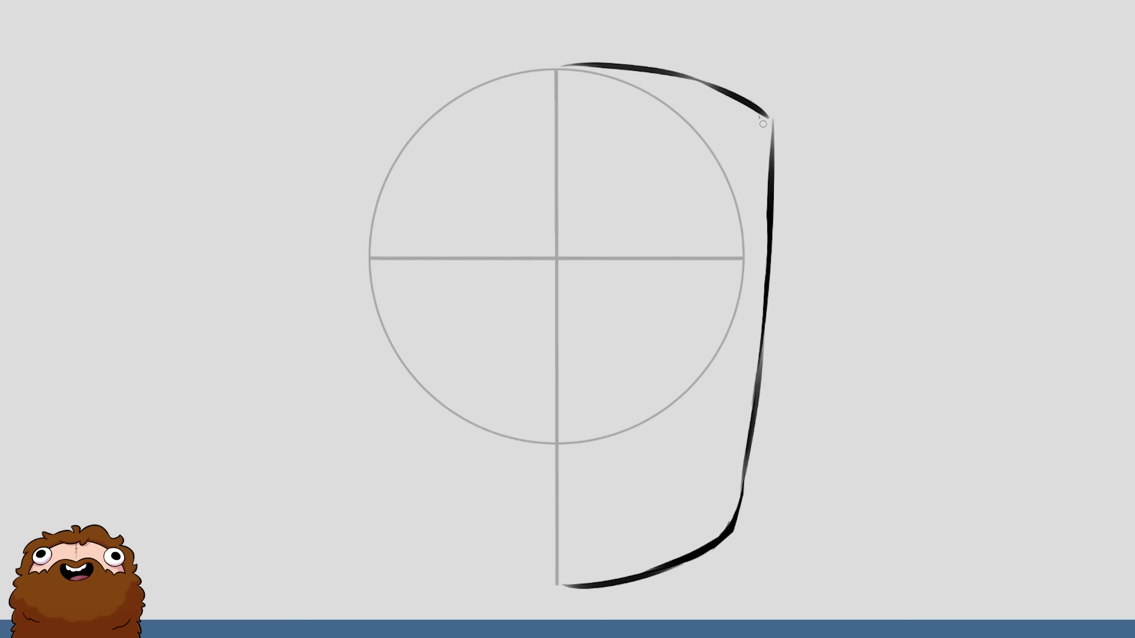
{"action": "mouse_move", "coordinate": [761, 115]}
{"action": "left_mouse_down"}
{"action": "mouse_move", "coordinate": [774, 142]}
{"action": "mouse_move", "coordinate": [764, 104]}
{"action": "left_mouse_up"}
{"action": "key", "text": "ctrl+z"}
{"action": "key", "text": "e"}
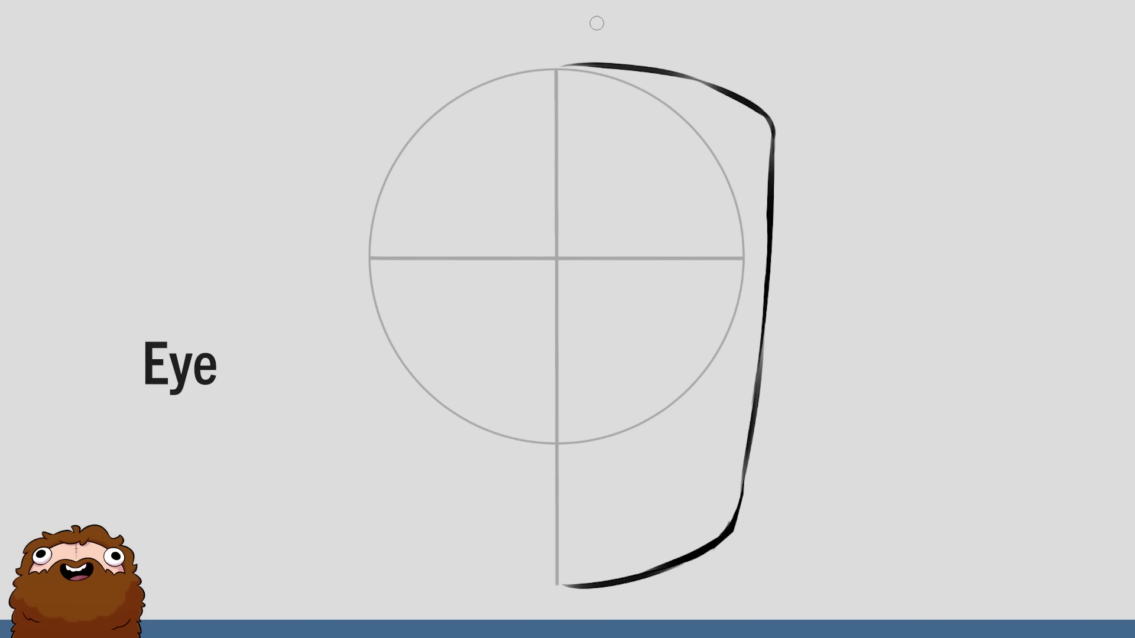
- Extend the top contour to the vertical guide and thicken the right side, top and jaw
{"action": "left_click_drag", "start_coordinate": [551, 66], "coordinate": [609, 66]}
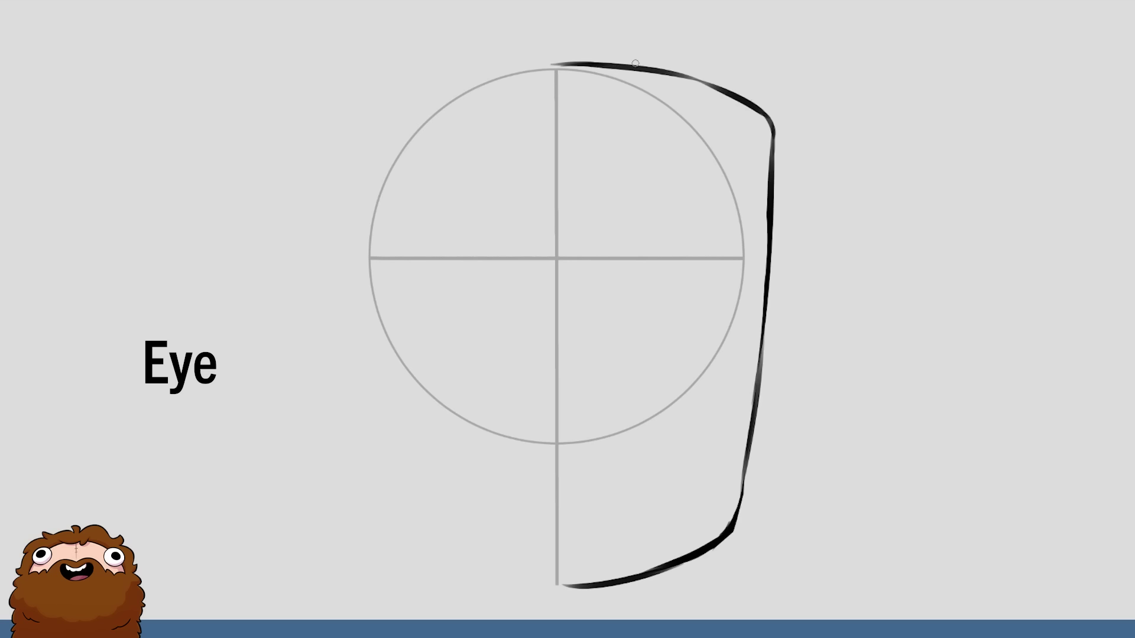
{"action": "mouse_move", "coordinate": [757, 113]}
{"action": "left_mouse_down"}
{"action": "mouse_move", "coordinate": [773, 221]}
{"action": "mouse_move", "coordinate": [746, 501]}
{"action": "left_mouse_up"}
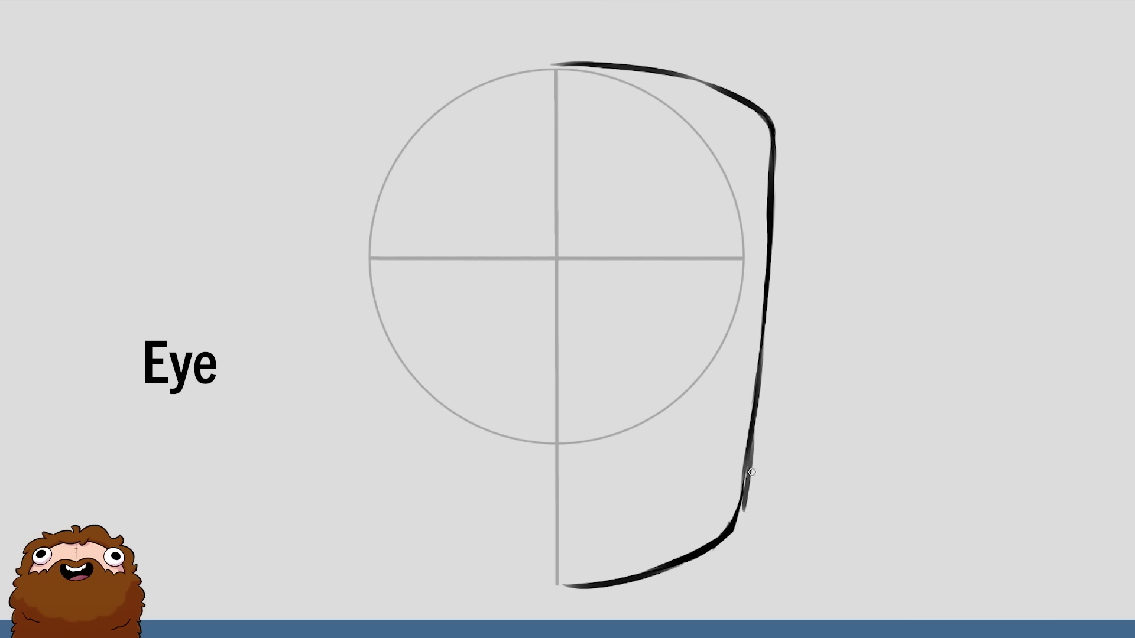
{"action": "key", "text": "ctrl+z"}
{"action": "left_click_drag", "start_coordinate": [749, 421], "coordinate": [733, 520]}
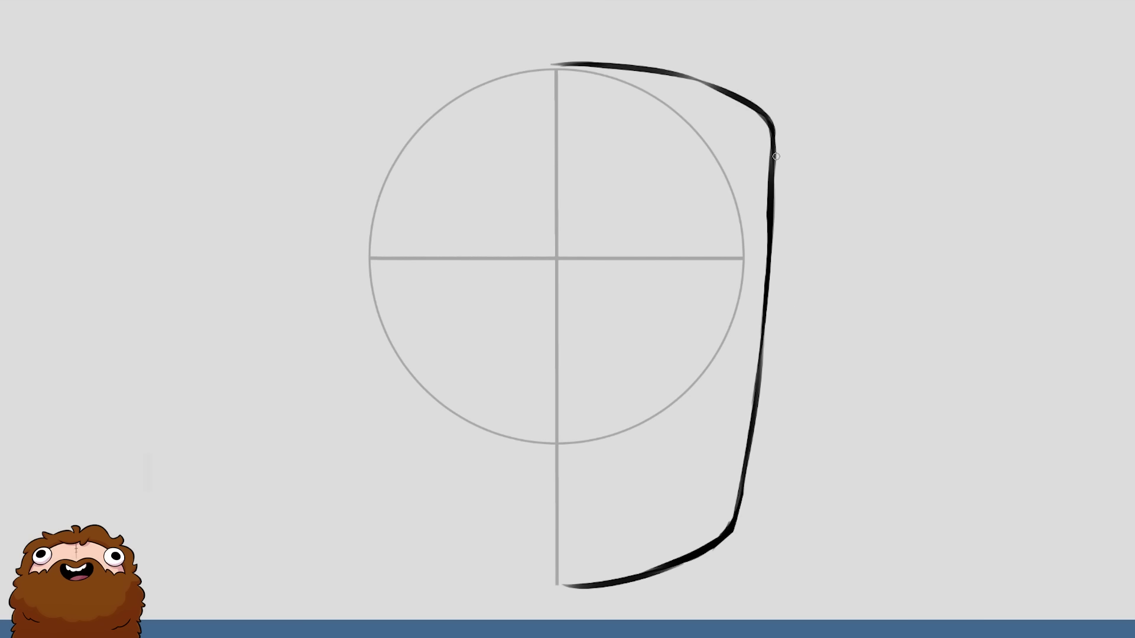
{"action": "left_click_drag", "start_coordinate": [673, 74], "coordinate": [746, 101]}
{"action": "key", "text": "ctrl+z"}
{"action": "left_click_drag", "start_coordinate": [553, 589], "coordinate": [640, 578]}
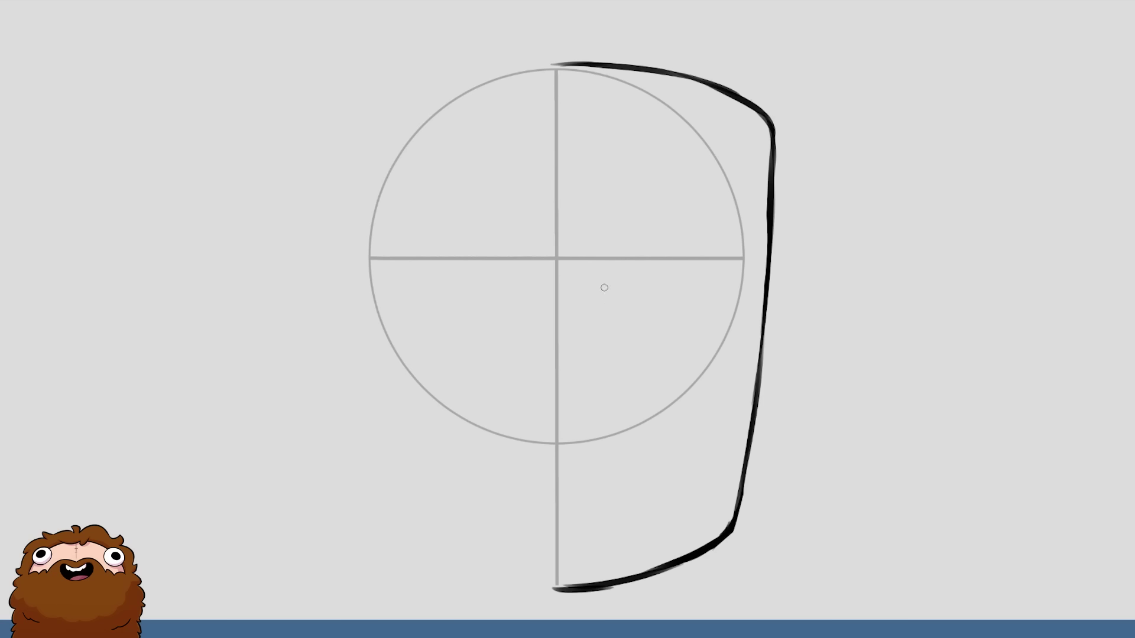
- Try strokes on the horizontal guide and mark where the vertical guide meets the circle bottom
{"action": "left_click_drag", "start_coordinate": [535, 258], "coordinate": [627, 259]}
{"action": "key", "text": "ctrl+z"}
{"action": "left_click_drag", "start_coordinate": [523, 259], "coordinate": [649, 260]}
{"action": "key", "text": "ctrl+z"}
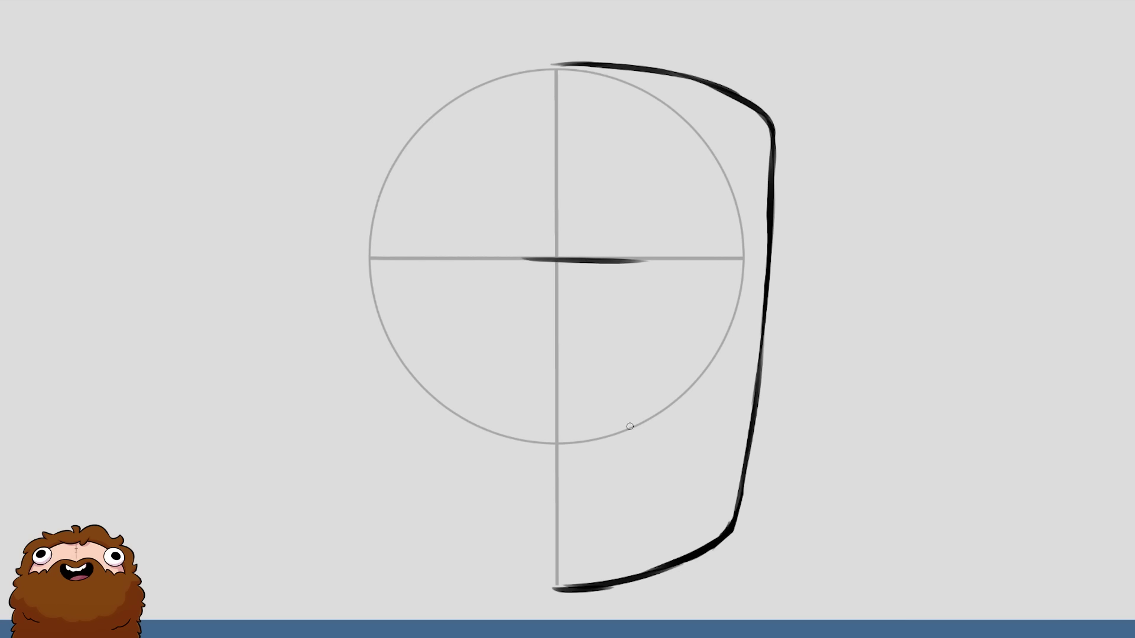
{"action": "left_click_drag", "start_coordinate": [541, 443], "coordinate": [554, 447]}
- Draw and rework a curved brow stroke across the vertical guide
{"action": "mouse_move", "coordinate": [544, 315]}
{"action": "left_mouse_down"}
{"action": "mouse_move", "coordinate": [615, 296]}
{"action": "mouse_move", "coordinate": [673, 299]}
{"action": "left_mouse_up"}
{"action": "key", "text": "ctrl+z"}
{"action": "key", "text": "ctrl+z"}
{"action": "left_click_drag", "start_coordinate": [597, 303], "coordinate": [695, 299]}
{"action": "key", "text": "e"}
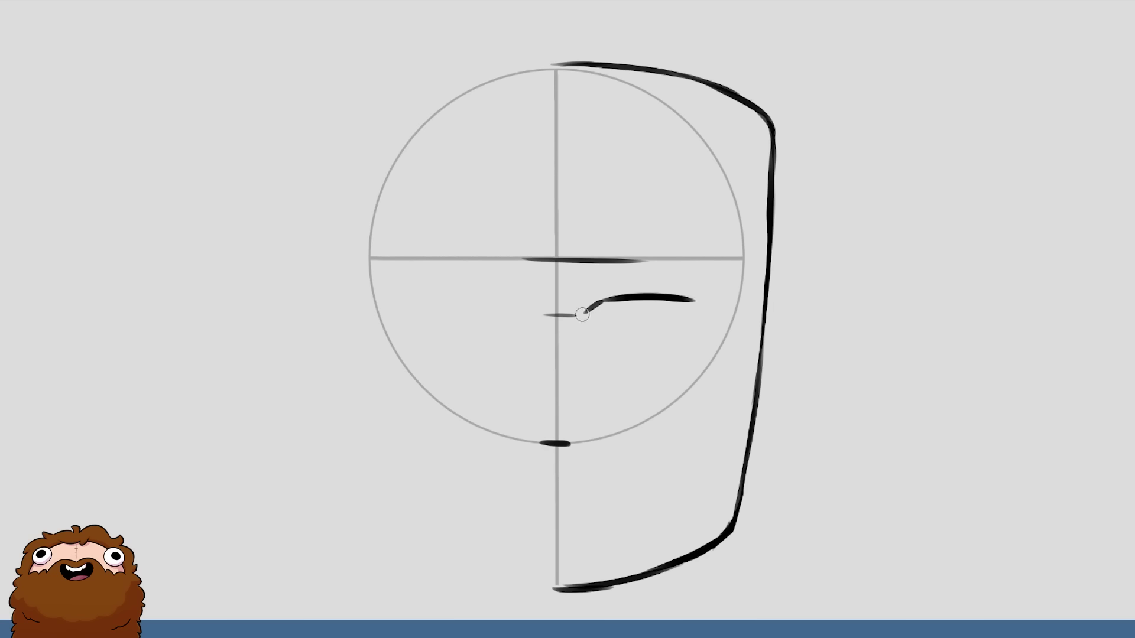
{"action": "left_click_drag", "start_coordinate": [582, 315], "coordinate": [650, 289]}
{"action": "key", "text": "b"}
{"action": "left_click_drag", "start_coordinate": [587, 313], "coordinate": [696, 304]}
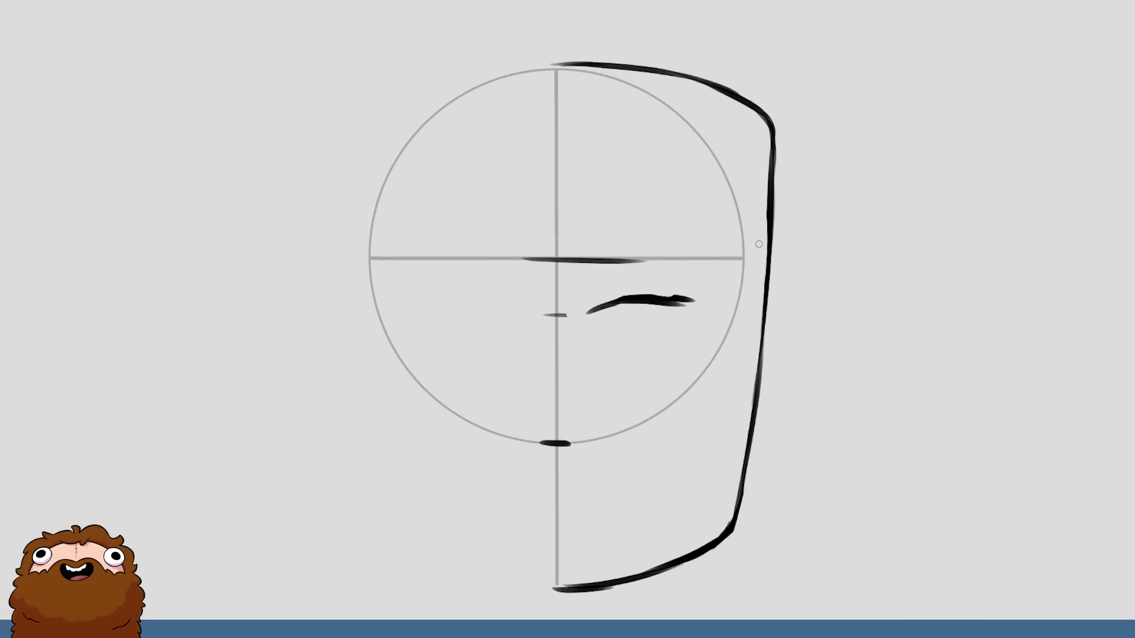
{"action": "key", "text": "ctrl+z"}
- Thin the brow stroke and sketch the lower eyelid and a line inside the eye
{"action": "left_click_drag", "start_coordinate": [593, 311], "coordinate": [685, 303]}
{"action": "key", "text": "e"}
{"action": "mouse_move", "coordinate": [617, 306]}
{"action": "left_mouse_down"}
{"action": "mouse_move", "coordinate": [591, 310]}
{"action": "mouse_move", "coordinate": [709, 308]}
{"action": "left_mouse_up"}
{"action": "key", "text": "b"}
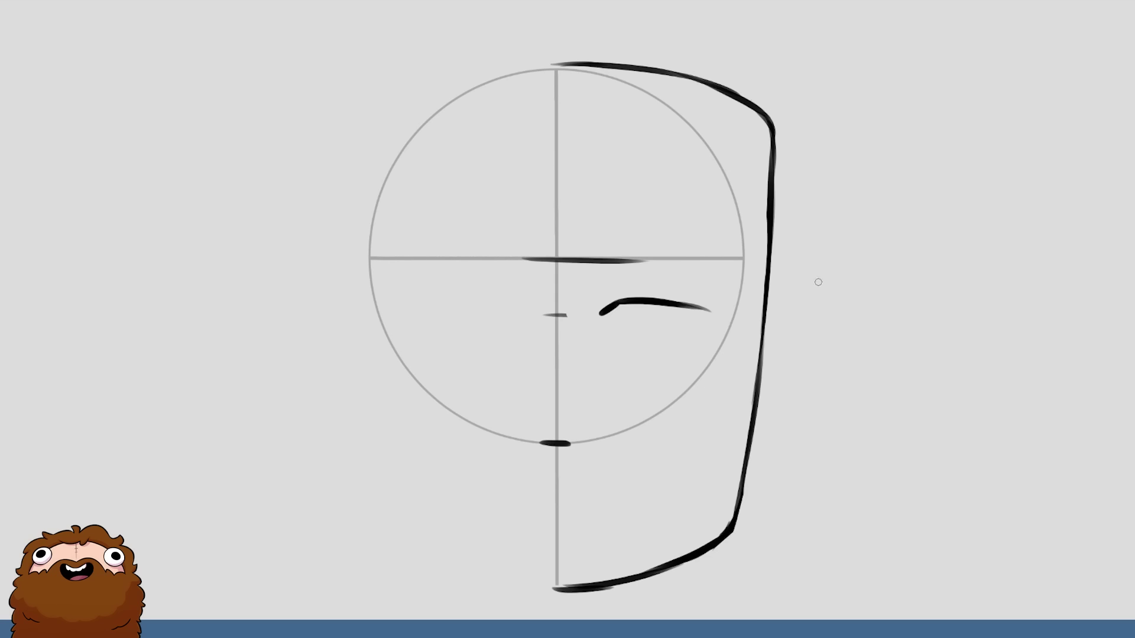
{"action": "left_click_drag", "start_coordinate": [601, 300], "coordinate": [686, 290]}
{"action": "key", "text": "ctrl+z"}
{"action": "left_click_drag", "start_coordinate": [604, 331], "coordinate": [664, 362]}
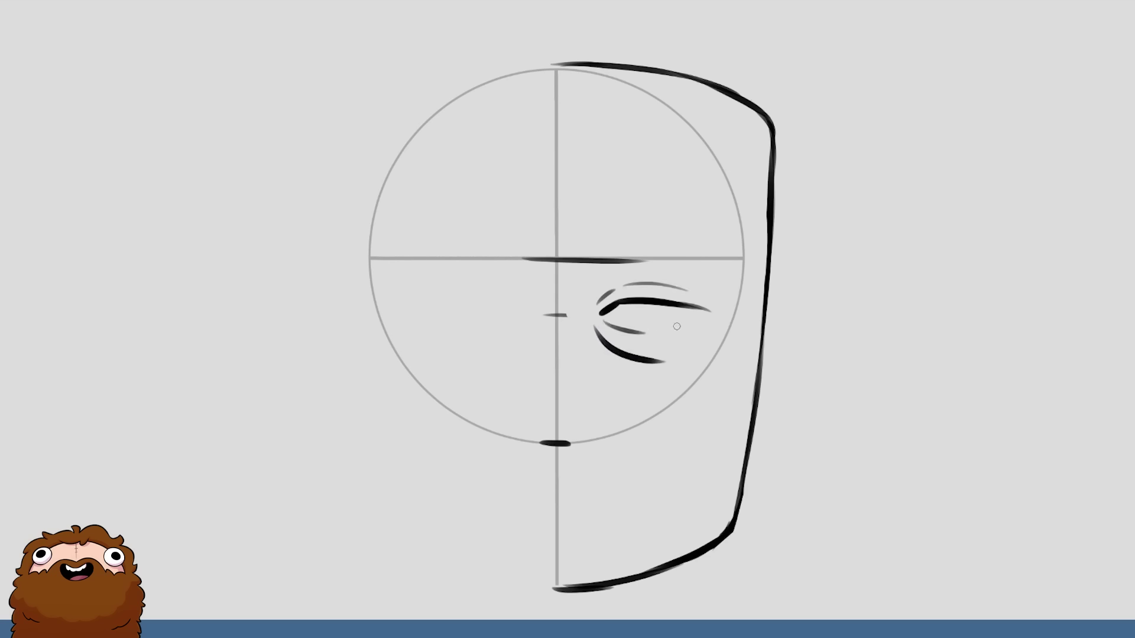
{"action": "mouse_move", "coordinate": [601, 322]}
{"action": "left_mouse_down"}
{"action": "mouse_move", "coordinate": [665, 334]}
{"action": "mouse_move", "coordinate": [709, 314]}
{"action": "left_mouse_up"}
- Rework the upper eyelid into a thick arc, trimming stray strokes around it
{"action": "mouse_move", "coordinate": [606, 307]}
{"action": "left_mouse_down"}
{"action": "mouse_move", "coordinate": [719, 308]}
{"action": "mouse_move", "coordinate": [662, 338]}
{"action": "mouse_move", "coordinate": [762, 258]}
{"action": "left_mouse_up"}
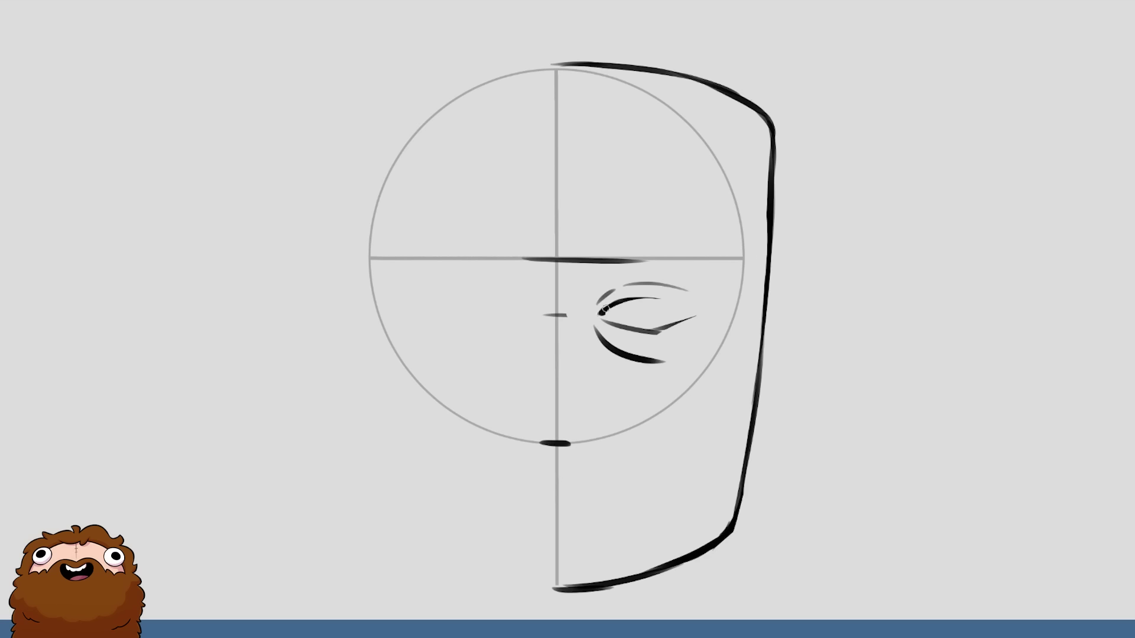
{"action": "left_click_drag", "start_coordinate": [598, 312], "coordinate": [690, 299]}
{"action": "key", "text": "ctrl+z"}
{"action": "left_click_drag", "start_coordinate": [598, 312], "coordinate": [700, 302]}
{"action": "key", "text": "ctrl+z"}
{"action": "key", "text": "ctrl+z"}
{"action": "key", "text": "ctrl+z"}
{"action": "mouse_move", "coordinate": [624, 298]}
{"action": "left_mouse_down"}
{"action": "mouse_move", "coordinate": [707, 310]}
{"action": "mouse_move", "coordinate": [706, 301]}
{"action": "left_mouse_up"}
{"action": "key", "text": "e"}
{"action": "mouse_move", "coordinate": [600, 299]}
{"action": "left_mouse_down"}
{"action": "mouse_move", "coordinate": [628, 279]}
{"action": "mouse_move", "coordinate": [706, 303]}
{"action": "left_mouse_up"}
{"action": "key", "text": "b"}
{"action": "mouse_move", "coordinate": [606, 312]}
{"action": "left_mouse_down"}
{"action": "mouse_move", "coordinate": [658, 296]}
{"action": "mouse_move", "coordinate": [631, 343]}
{"action": "mouse_move", "coordinate": [614, 303]}
{"action": "mouse_move", "coordinate": [700, 311]}
{"action": "left_mouse_up"}
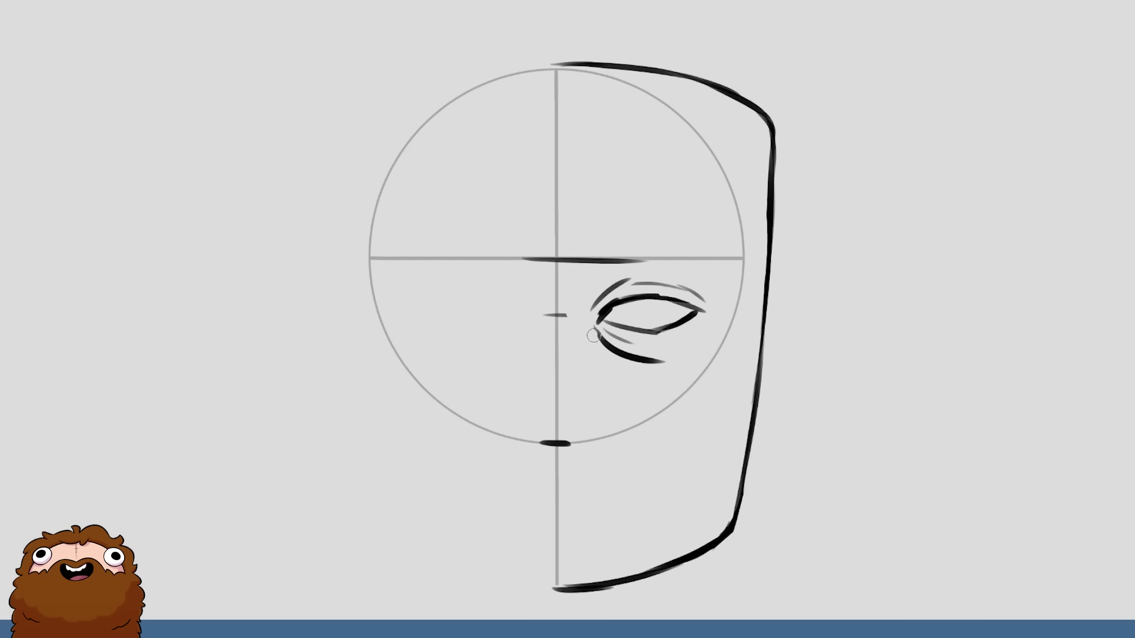
- Redraw the under-eye curve and a thick upper lid, erasing the faint creases above
{"action": "left_click_drag", "start_coordinate": [597, 331], "coordinate": [639, 358]}
{"action": "mouse_move", "coordinate": [609, 305]}
{"action": "left_mouse_down"}
{"action": "mouse_move", "coordinate": [598, 322]}
{"action": "mouse_move", "coordinate": [647, 365]}
{"action": "left_mouse_up"}
{"action": "mouse_move", "coordinate": [612, 302]}
{"action": "left_mouse_down"}
{"action": "mouse_move", "coordinate": [669, 298]}
{"action": "mouse_move", "coordinate": [692, 316]}
{"action": "mouse_move", "coordinate": [647, 332]}
{"action": "mouse_move", "coordinate": [695, 312]}
{"action": "left_mouse_up"}
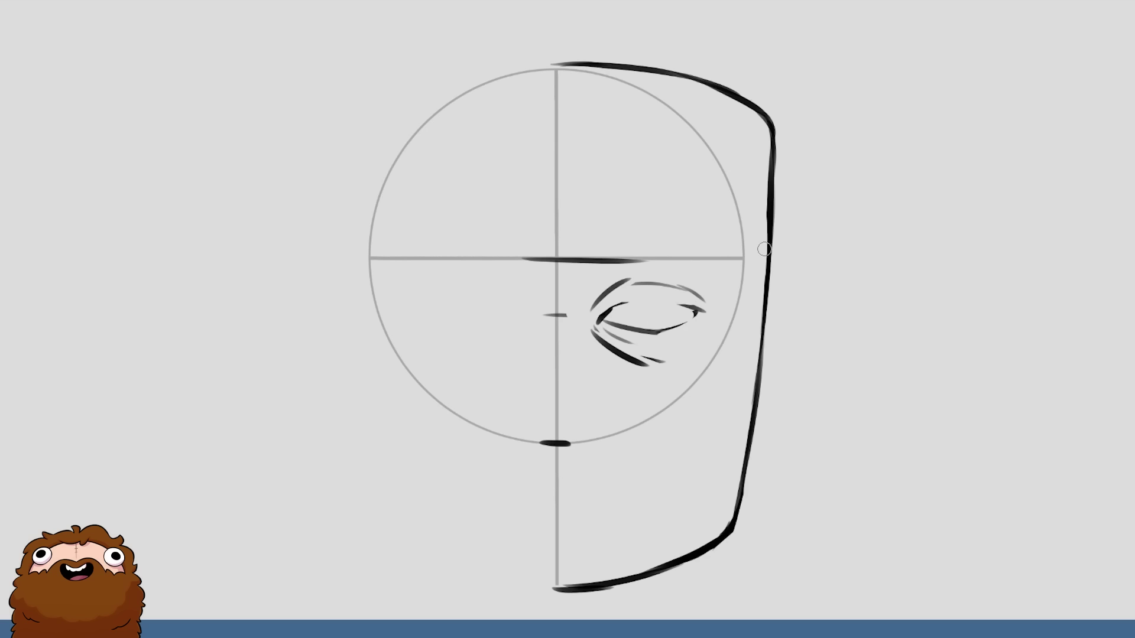
{"action": "left_click_drag", "start_coordinate": [611, 308], "coordinate": [703, 307]}
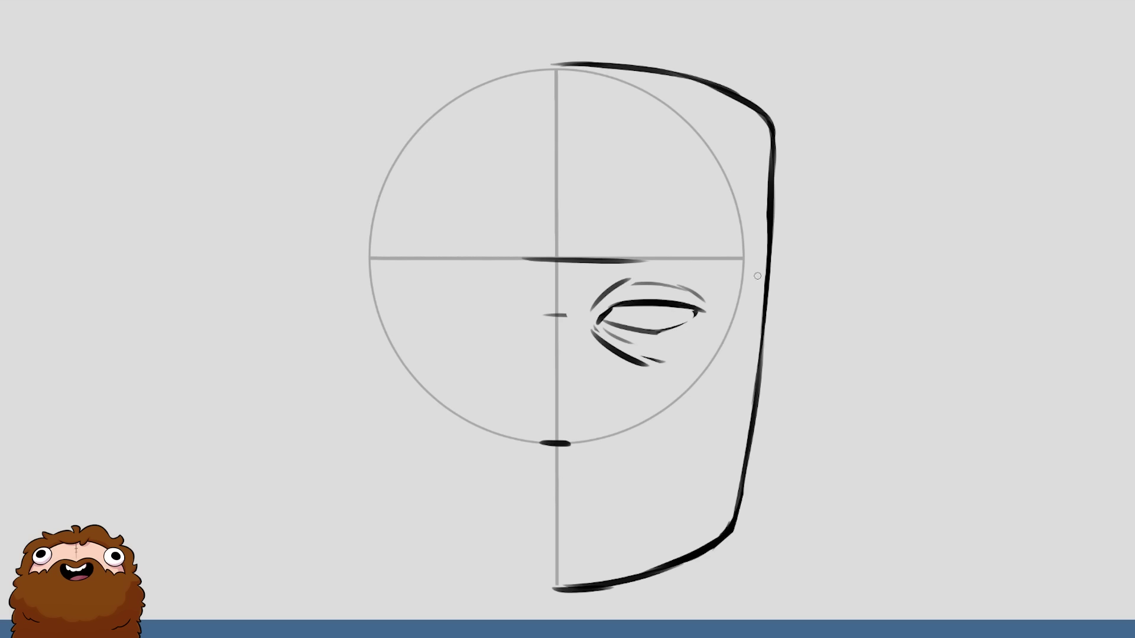
{"action": "left_click_drag", "start_coordinate": [635, 286], "coordinate": [700, 293]}
{"action": "mouse_move", "coordinate": [593, 312]}
{"action": "left_mouse_down"}
{"action": "mouse_move", "coordinate": [630, 280]}
{"action": "mouse_move", "coordinate": [596, 316]}
{"action": "left_mouse_up"}
{"action": "left_click_drag", "start_coordinate": [672, 286], "coordinate": [702, 307]}
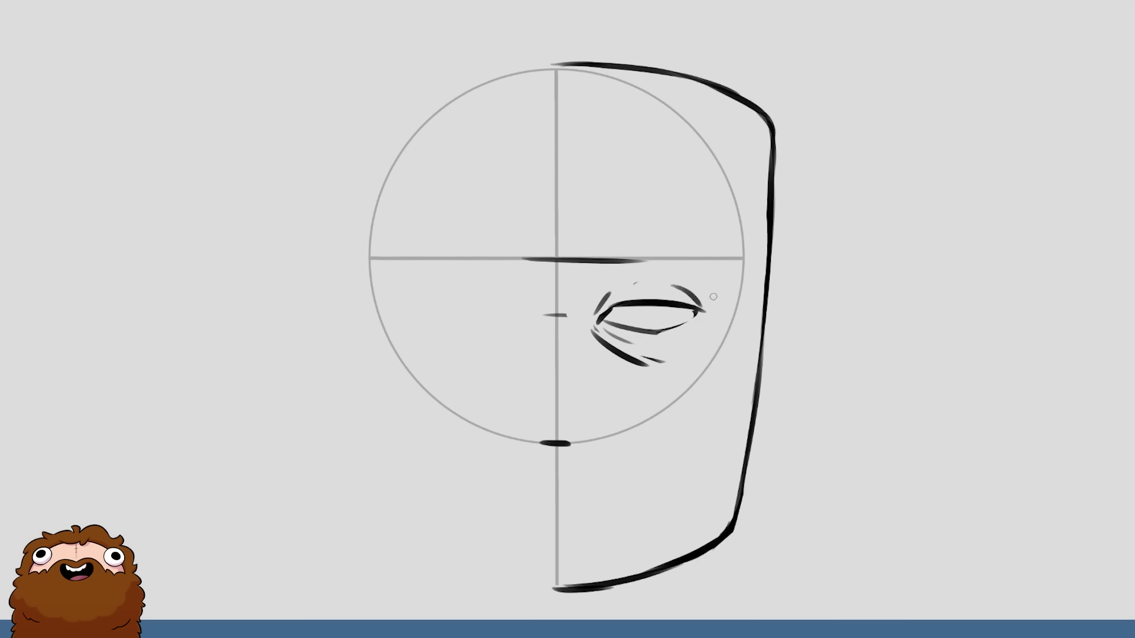
{"action": "key", "text": "ctrl+z"}
- Add arched creases above the eye and bolden the lower lid
{"action": "left_click_drag", "start_coordinate": [701, 309], "coordinate": [699, 296]}
{"action": "key", "text": "ctrl+z"}
{"action": "mouse_move", "coordinate": [618, 297]}
{"action": "left_mouse_down"}
{"action": "mouse_move", "coordinate": [675, 295]}
{"action": "mouse_move", "coordinate": [662, 282]}
{"action": "left_mouse_up"}
{"action": "key", "text": "ctrl+z"}
{"action": "mouse_move", "coordinate": [601, 322]}
{"action": "left_mouse_down"}
{"action": "mouse_move", "coordinate": [678, 335]}
{"action": "mouse_move", "coordinate": [694, 315]}
{"action": "mouse_move", "coordinate": [656, 330]}
{"action": "mouse_move", "coordinate": [643, 318]}
{"action": "mouse_move", "coordinate": [668, 328]}
{"action": "mouse_move", "coordinate": [689, 305]}
{"action": "left_mouse_up"}
{"action": "key", "text": "ctrl+z"}
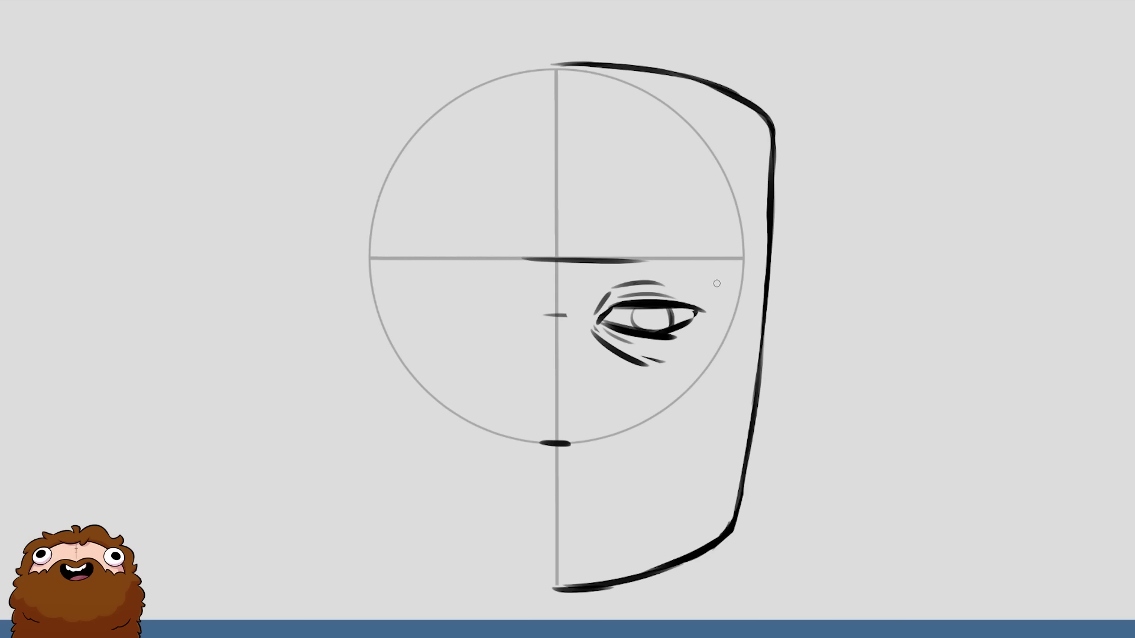
- Darken the eye corners, add a bag line, fill the pupil black and add a highlight
{"action": "left_click_drag", "start_coordinate": [615, 291], "coordinate": [591, 326]}
{"action": "mouse_move", "coordinate": [690, 294]}
{"action": "left_mouse_down"}
{"action": "mouse_move", "coordinate": [707, 305]}
{"action": "mouse_move", "coordinate": [696, 322]}
{"action": "left_mouse_up"}
{"action": "left_click_drag", "start_coordinate": [680, 358], "coordinate": [703, 337]}
{"action": "key", "text": "ctrl+z"}
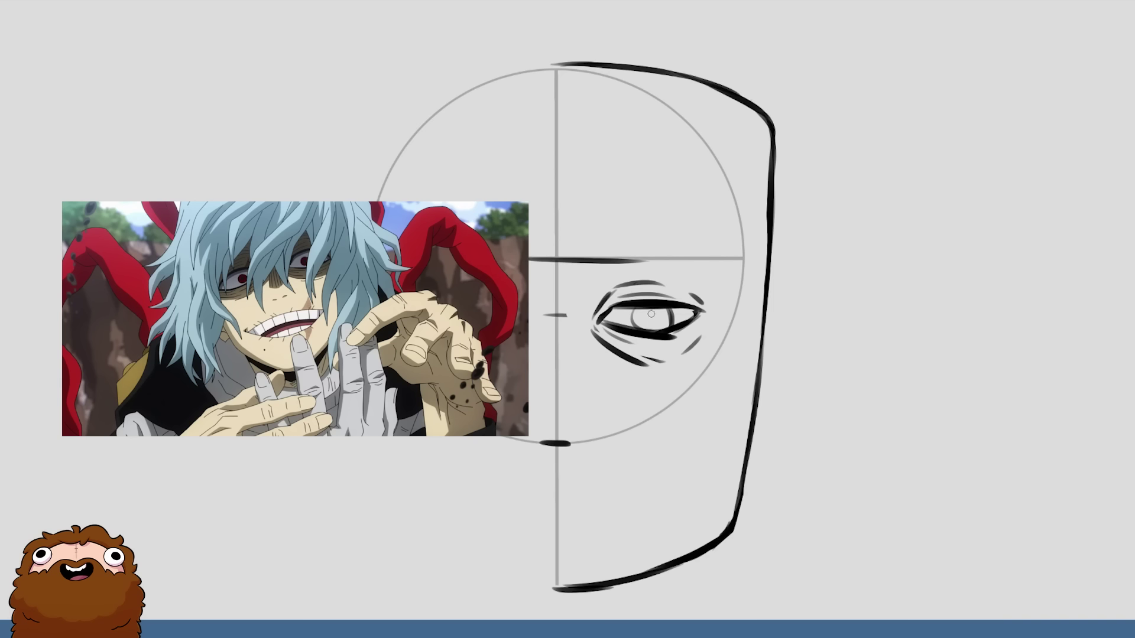
{"action": "mouse_move", "coordinate": [650, 314]}
{"action": "left_mouse_down"}
{"action": "mouse_move", "coordinate": [645, 302]}
{"action": "mouse_move", "coordinate": [659, 320]}
{"action": "left_mouse_up"}
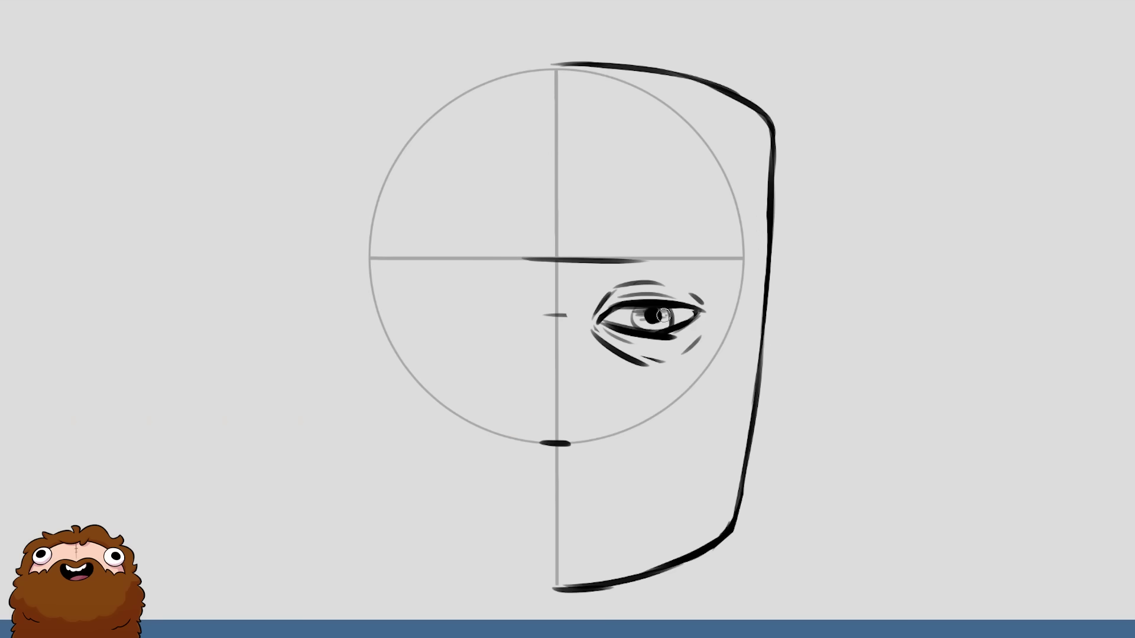
{"action": "left_click", "coordinate": [659, 312]}
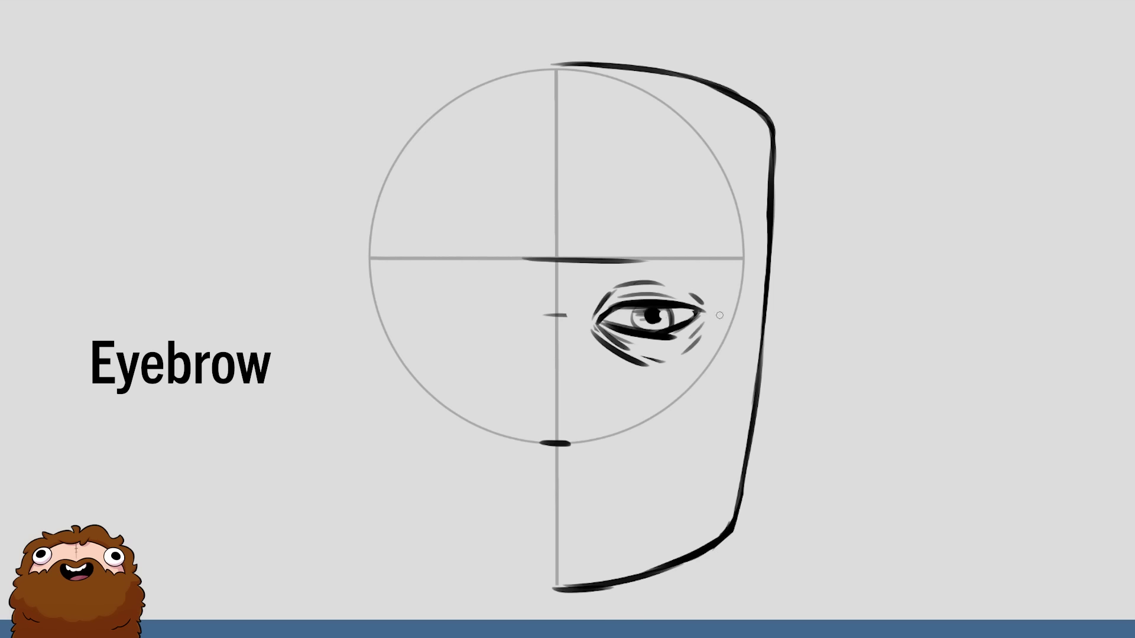
- Erase the centre-line dashes, the chin mark and the dark stroke on the horizontal guide
{"action": "left_click_drag", "start_coordinate": [645, 259], "coordinate": [582, 260]}
{"action": "left_click_drag", "start_coordinate": [567, 315], "coordinate": [542, 315]}
{"action": "left_click_drag", "start_coordinate": [540, 443], "coordinate": [557, 442]}
{"action": "mouse_move", "coordinate": [582, 260]}
{"action": "left_mouse_down"}
{"action": "mouse_move", "coordinate": [526, 260]}
{"action": "mouse_move", "coordinate": [648, 254]}
{"action": "mouse_move", "coordinate": [589, 265]}
{"action": "mouse_move", "coordinate": [605, 262]}
{"action": "mouse_move", "coordinate": [596, 273]}
{"action": "mouse_move", "coordinate": [640, 255]}
{"action": "mouse_move", "coordinate": [604, 270]}
{"action": "mouse_move", "coordinate": [594, 254]}
{"action": "mouse_move", "coordinate": [633, 252]}
{"action": "mouse_move", "coordinate": [597, 250]}
{"action": "mouse_move", "coordinate": [653, 244]}
{"action": "mouse_move", "coordinate": [719, 258]}
{"action": "left_mouse_up"}
- Hatch hair strokes for the eyebrow and darken its inner end
{"action": "left_click_drag", "start_coordinate": [622, 263], "coordinate": [653, 253]}
{"action": "mouse_move", "coordinate": [588, 269]}
{"action": "left_mouse_down"}
{"action": "mouse_move", "coordinate": [580, 258]}
{"action": "mouse_move", "coordinate": [594, 270]}
{"action": "mouse_move", "coordinate": [621, 239]}
{"action": "left_mouse_up"}
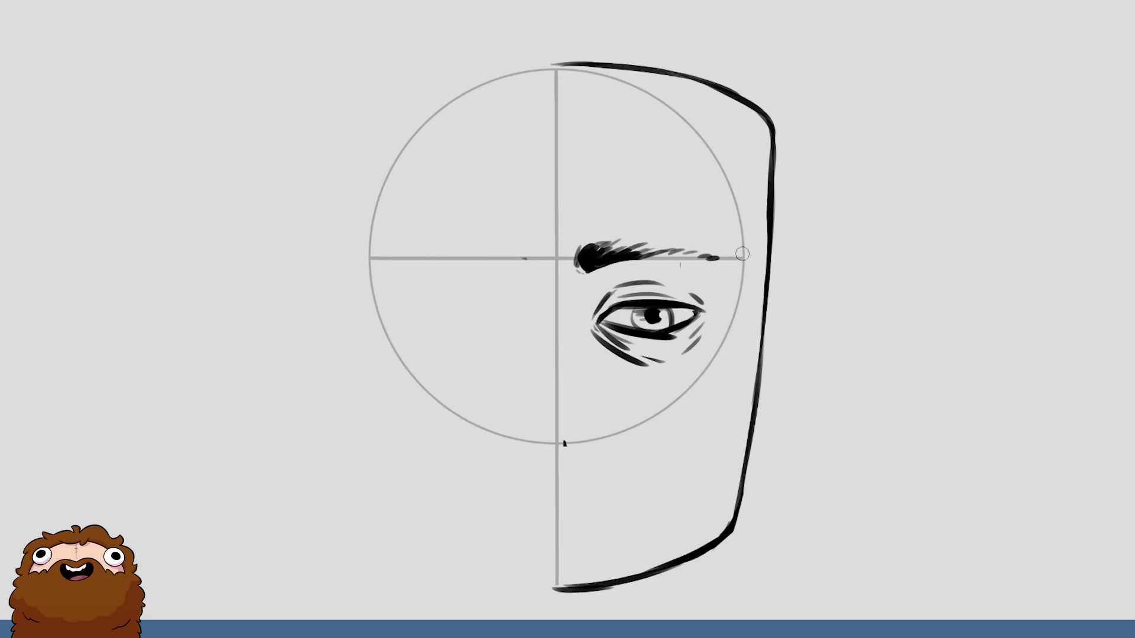
{"action": "left_click_drag", "start_coordinate": [571, 241], "coordinate": [566, 253]}
{"action": "mouse_move", "coordinate": [569, 247]}
{"action": "left_mouse_down"}
{"action": "mouse_move", "coordinate": [573, 279]}
{"action": "mouse_move", "coordinate": [634, 247]}
{"action": "mouse_move", "coordinate": [641, 258]}
{"action": "mouse_move", "coordinate": [724, 259]}
{"action": "left_mouse_up"}
{"action": "mouse_move", "coordinate": [591, 246]}
{"action": "left_mouse_down"}
{"action": "mouse_move", "coordinate": [621, 266]}
{"action": "mouse_move", "coordinate": [708, 263]}
{"action": "left_mouse_up"}
- Erase most of the eyebrow, draw a new arc and hatch its inner tuft
{"action": "left_click_drag", "start_coordinate": [577, 278], "coordinate": [656, 263]}
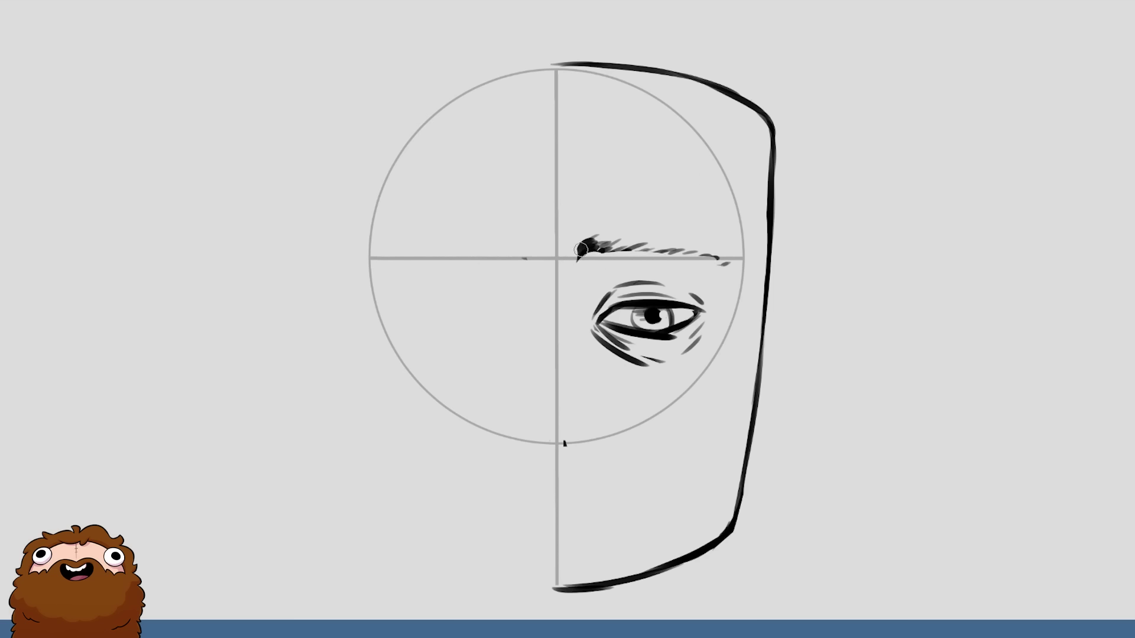
{"action": "left_click_drag", "start_coordinate": [582, 253], "coordinate": [728, 260]}
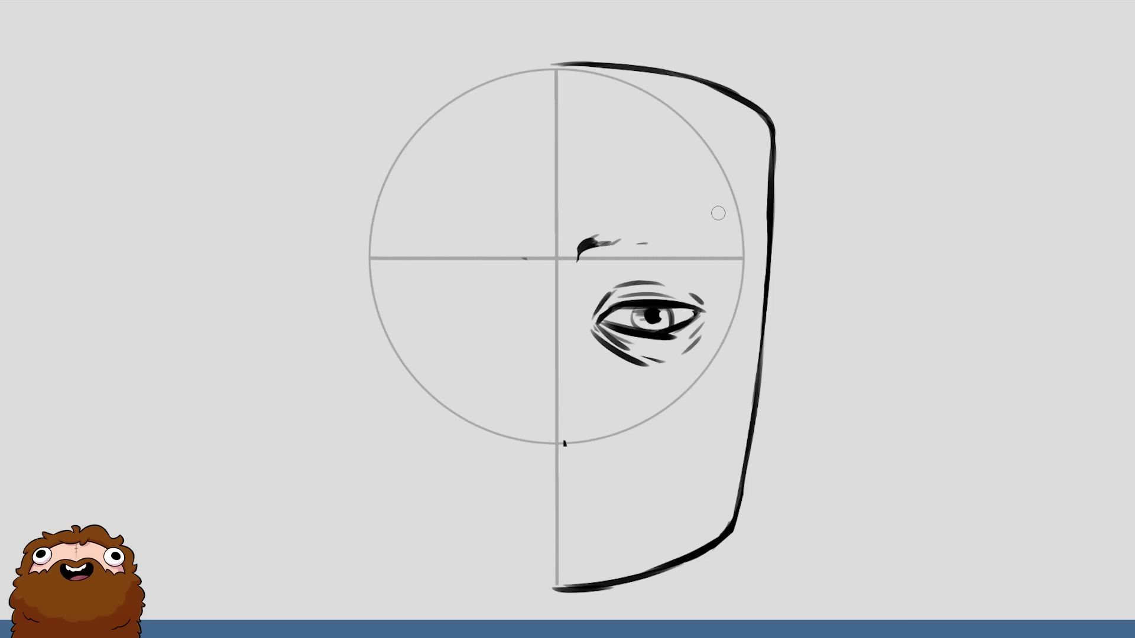
{"action": "mouse_move", "coordinate": [574, 233]}
{"action": "left_mouse_down"}
{"action": "mouse_move", "coordinate": [575, 242]}
{"action": "mouse_move", "coordinate": [653, 229]}
{"action": "mouse_move", "coordinate": [709, 253]}
{"action": "left_mouse_up"}
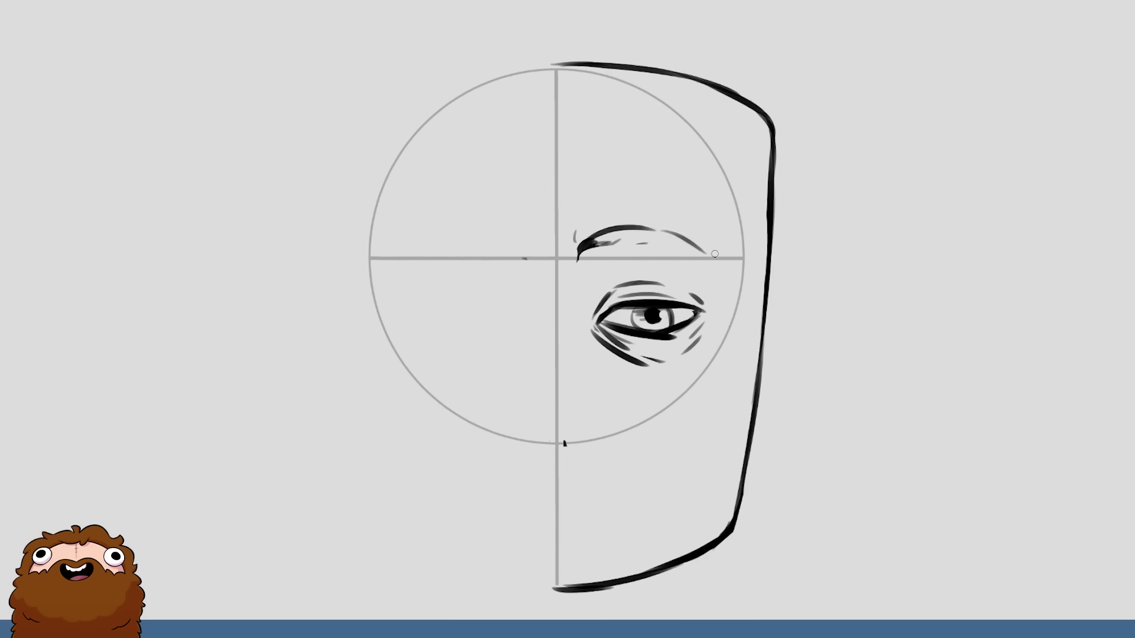
{"action": "left_click_drag", "start_coordinate": [588, 243], "coordinate": [659, 248]}
{"action": "mouse_move", "coordinate": [575, 249]}
{"action": "left_mouse_down"}
{"action": "mouse_move", "coordinate": [605, 214]}
{"action": "mouse_move", "coordinate": [610, 226]}
{"action": "mouse_move", "coordinate": [631, 215]}
{"action": "mouse_move", "coordinate": [707, 255]}
{"action": "mouse_move", "coordinate": [699, 246]}
{"action": "left_mouse_up"}
{"action": "mouse_move", "coordinate": [620, 237]}
{"action": "left_mouse_down"}
{"action": "mouse_move", "coordinate": [606, 247]}
{"action": "mouse_move", "coordinate": [572, 237]}
{"action": "mouse_move", "coordinate": [580, 223]}
{"action": "mouse_move", "coordinate": [573, 265]}
{"action": "mouse_move", "coordinate": [641, 229]}
{"action": "left_mouse_up"}
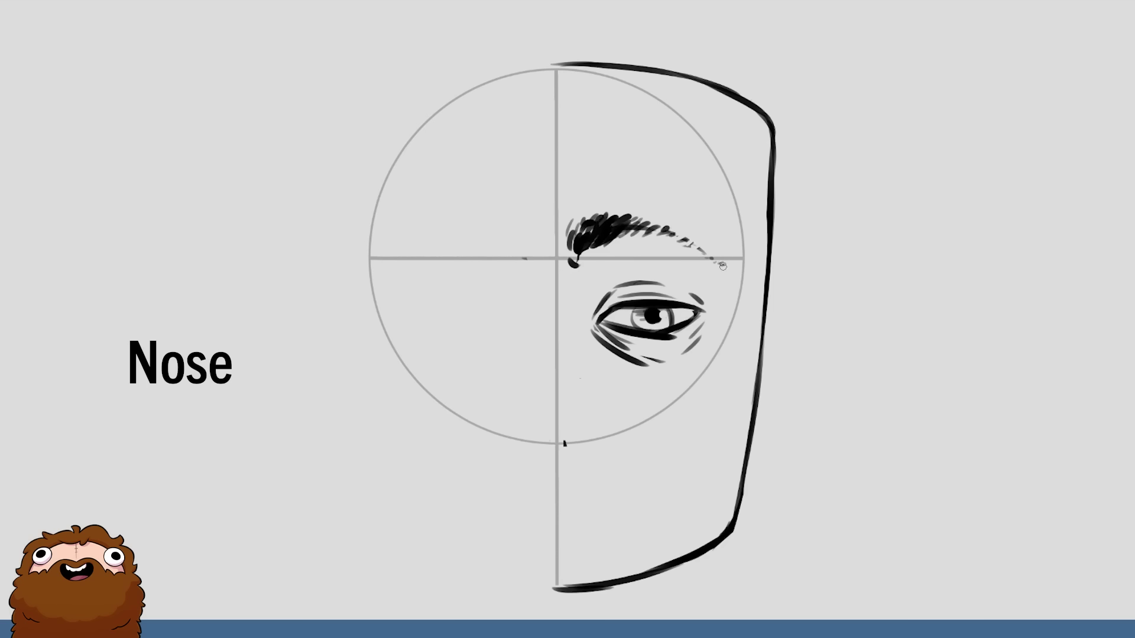
- Draw a smooth nose-base curve at the circle bottom with a faint line above it
{"action": "mouse_move", "coordinate": [538, 448]}
{"action": "left_mouse_down"}
{"action": "mouse_move", "coordinate": [572, 448]}
{"action": "mouse_move", "coordinate": [566, 459]}
{"action": "mouse_move", "coordinate": [582, 441]}
{"action": "mouse_move", "coordinate": [540, 455]}
{"action": "mouse_move", "coordinate": [571, 450]}
{"action": "mouse_move", "coordinate": [567, 459]}
{"action": "mouse_move", "coordinate": [593, 438]}
{"action": "mouse_move", "coordinate": [567, 462]}
{"action": "mouse_move", "coordinate": [605, 420]}
{"action": "left_mouse_up"}
{"action": "key", "text": "ctrl+z"}
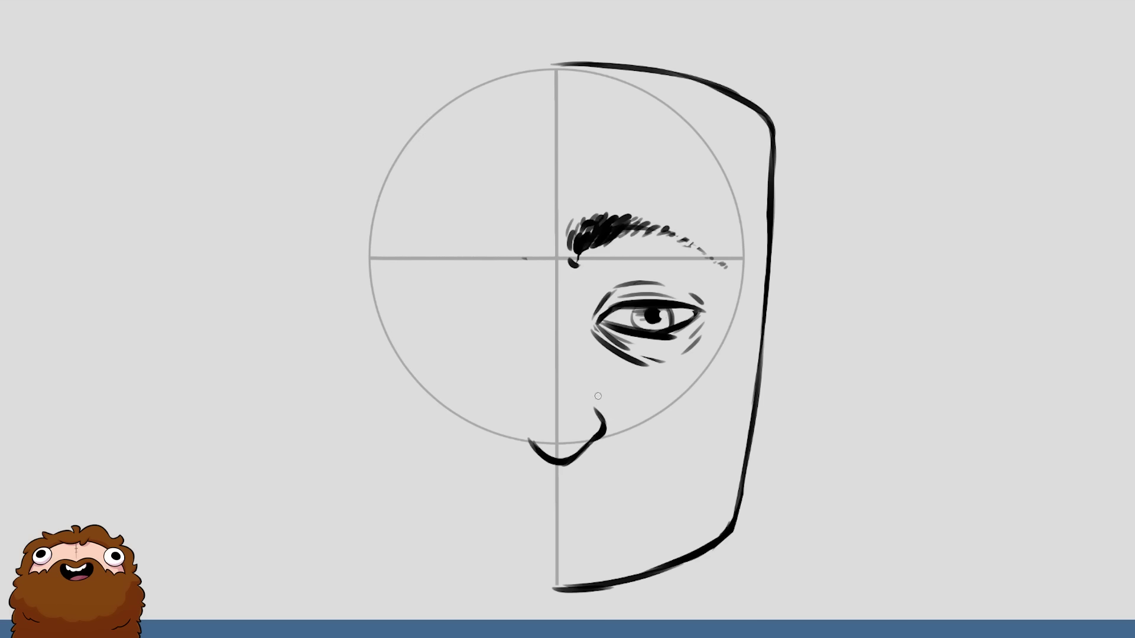
{"action": "left_click_drag", "start_coordinate": [537, 410], "coordinate": [581, 408]}
- Retrace the nose curve, then lasso the eye and scale it slightly smaller and higher
{"action": "left_click_drag", "start_coordinate": [527, 439], "coordinate": [552, 462]}
{"action": "left_click_drag", "start_coordinate": [636, 267], "coordinate": [656, 261]}
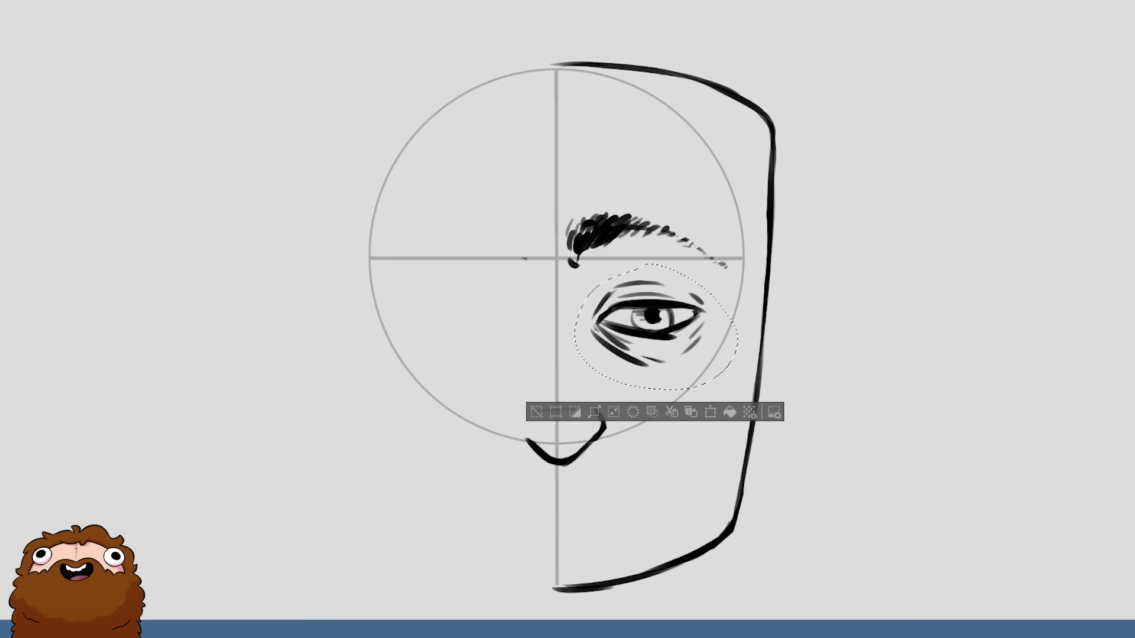
{"action": "key", "text": "ctrl+t"}
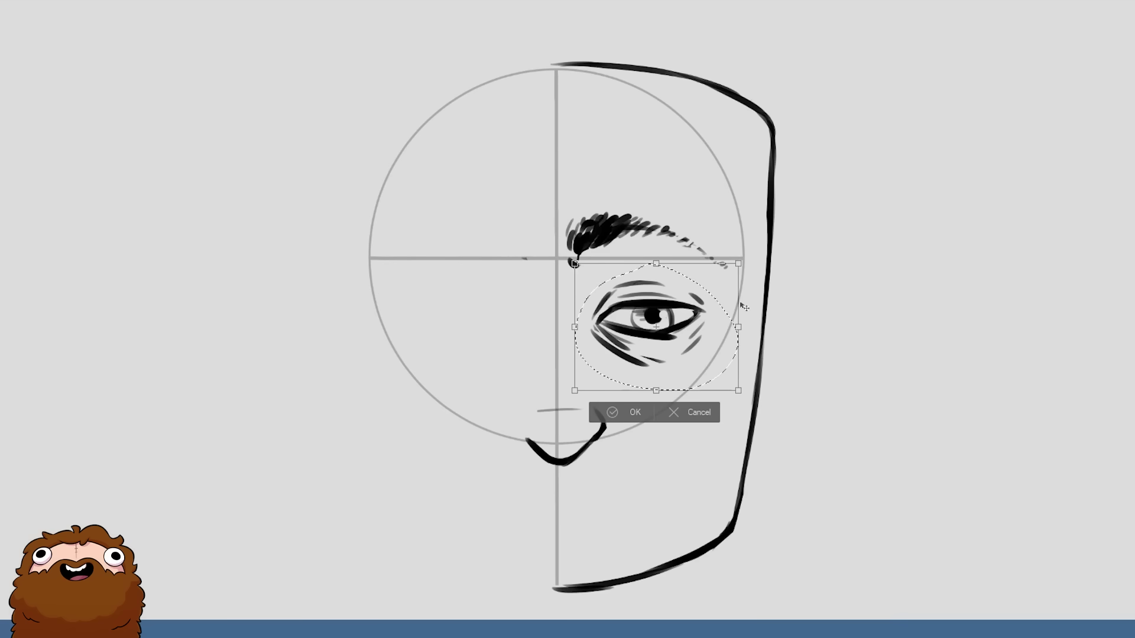
{"action": "left_click_drag", "start_coordinate": [737, 265], "coordinate": [726, 270]}
{"action": "left_click_drag", "start_coordinate": [695, 322], "coordinate": [697, 316]}
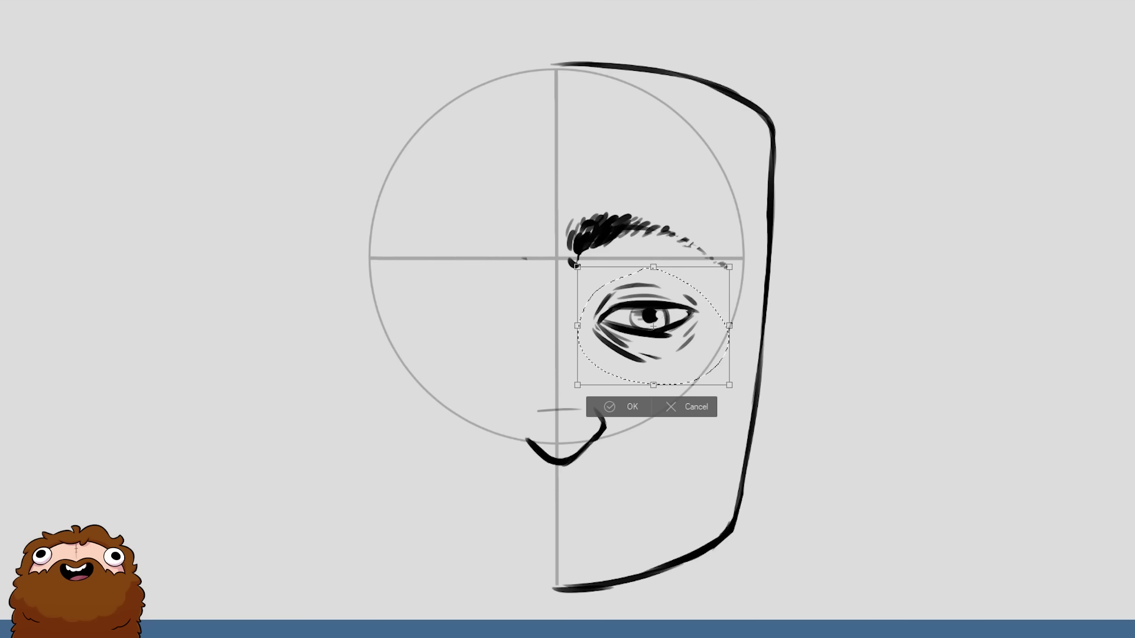
{"action": "left_click", "coordinate": [707, 408]}
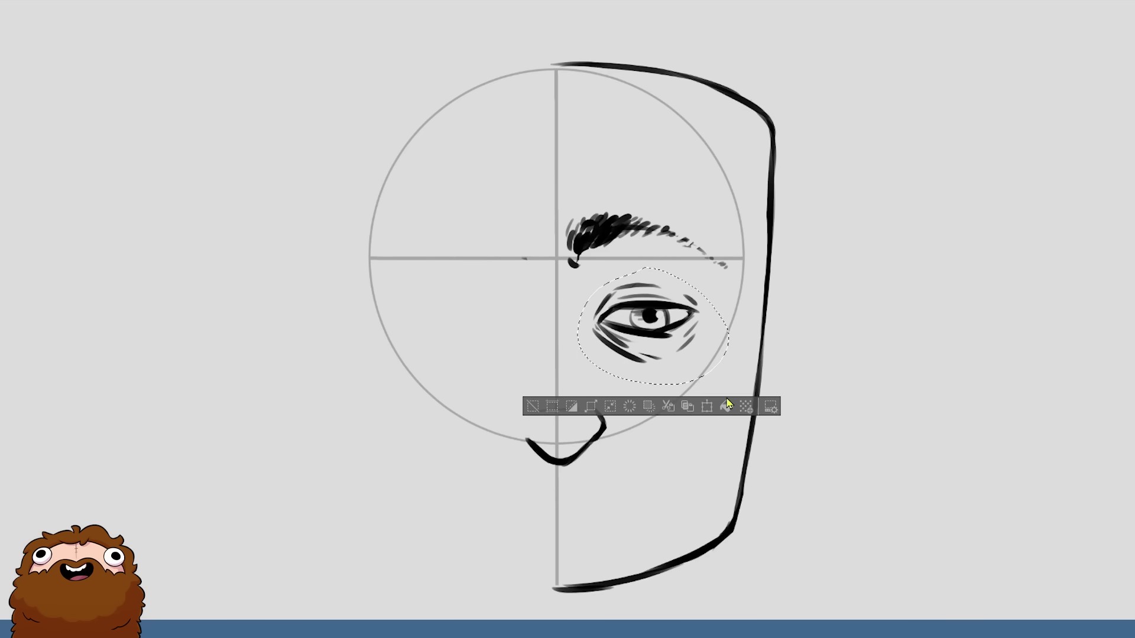
{"action": "key", "text": "ctrl+d"}
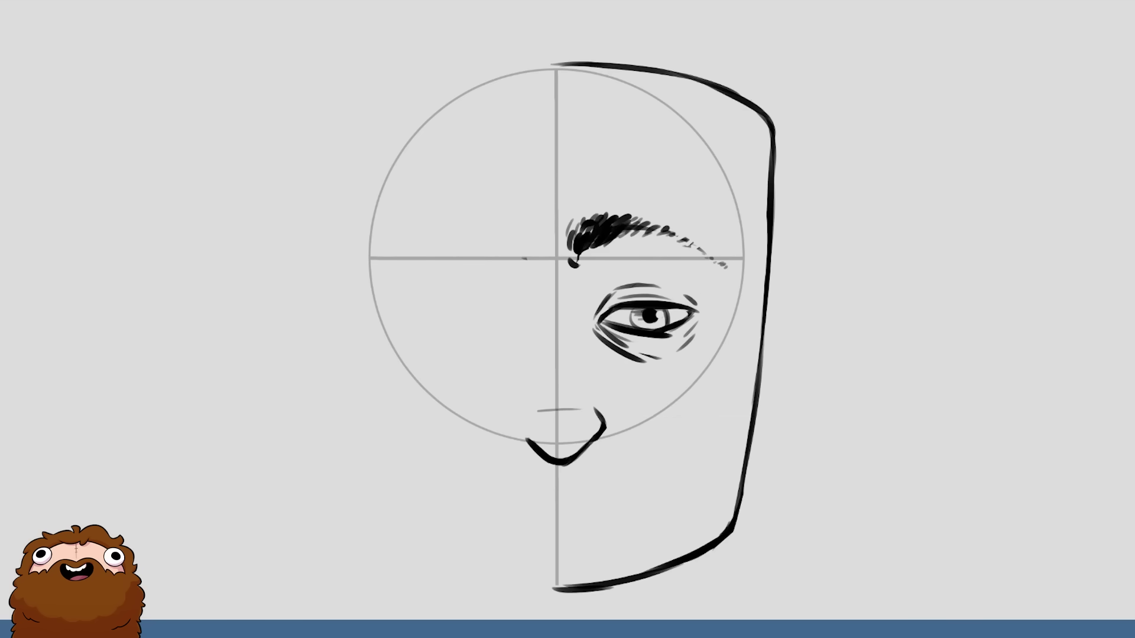
- Trim the nose tip, sketch the nose side down from the eye, and trim the brow's inner end
{"action": "mouse_move", "coordinate": [597, 411]}
{"action": "left_mouse_down"}
{"action": "mouse_move", "coordinate": [567, 411]}
{"action": "mouse_move", "coordinate": [599, 431]}
{"action": "left_mouse_up"}
{"action": "left_click_drag", "start_coordinate": [591, 390], "coordinate": [604, 411]}
{"action": "left_click_drag", "start_coordinate": [577, 302], "coordinate": [573, 322]}
{"action": "left_click_drag", "start_coordinate": [573, 340], "coordinate": [591, 382]}
{"action": "left_click_drag", "start_coordinate": [569, 228], "coordinate": [585, 266]}
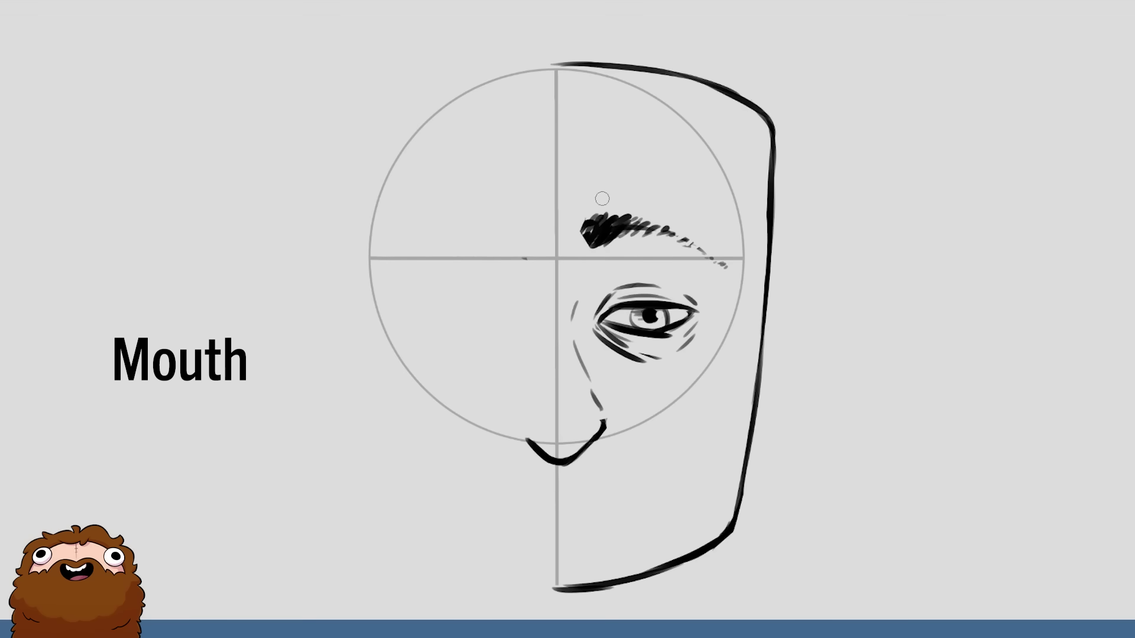
- Darken the brow's inner end, draw the downturned upper lip and a new lower jaw line
{"action": "left_click_drag", "start_coordinate": [600, 196], "coordinate": [588, 249]}
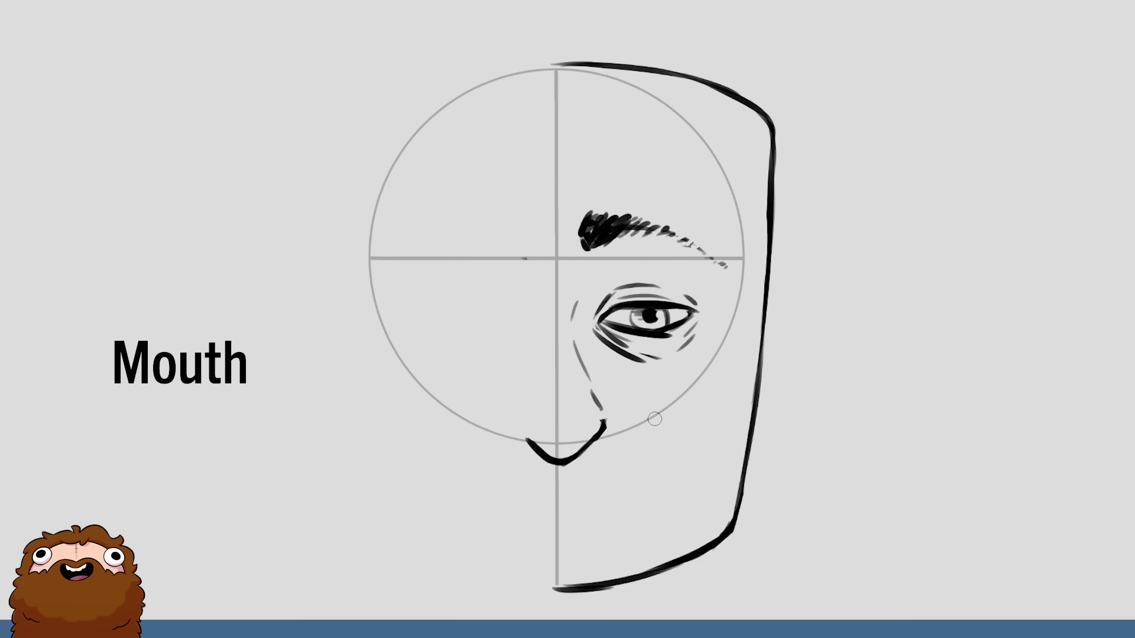
{"action": "left_click_drag", "start_coordinate": [566, 501], "coordinate": [594, 510]}
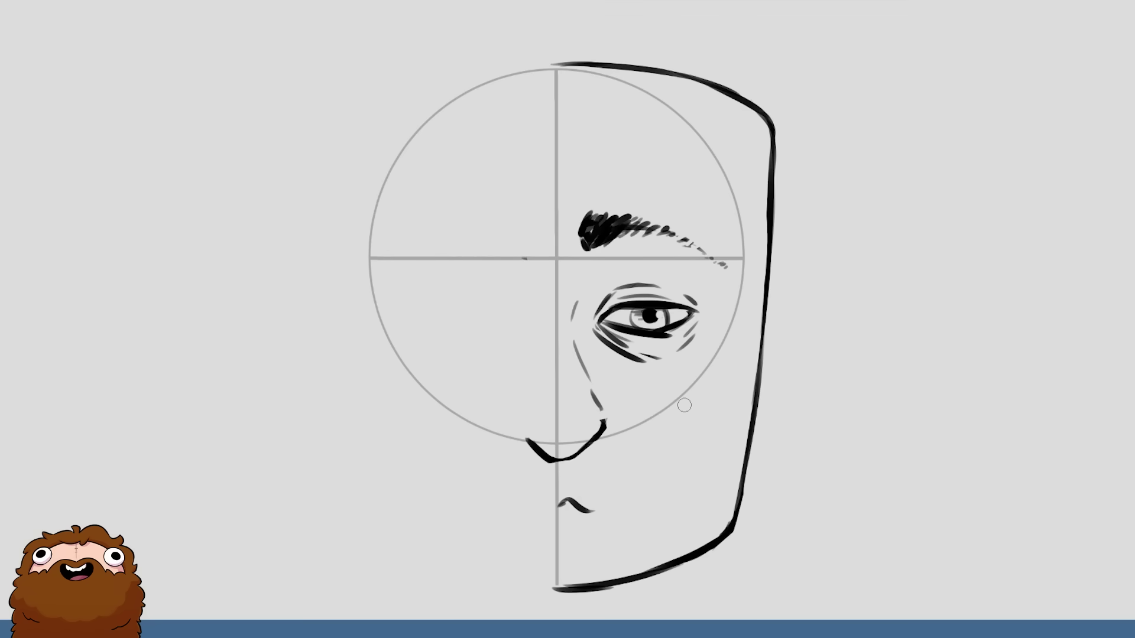
{"action": "left_click_drag", "start_coordinate": [554, 589], "coordinate": [647, 577]}
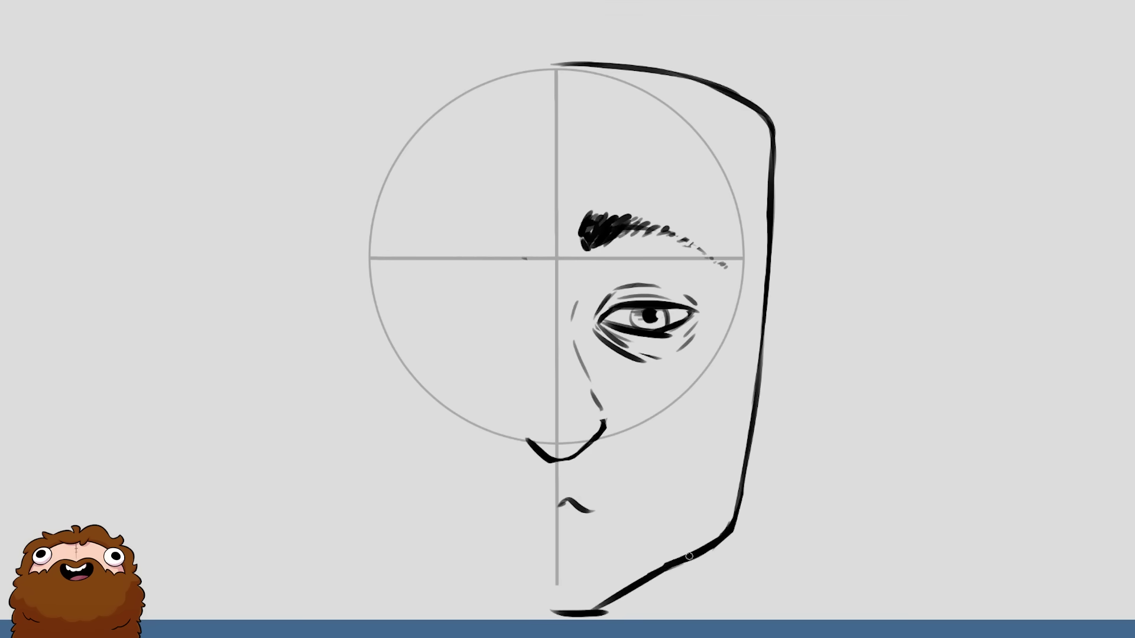
{"action": "left_click_drag", "start_coordinate": [564, 610], "coordinate": [725, 528]}
{"action": "left_click_drag", "start_coordinate": [609, 603], "coordinate": [747, 519]}
- Erase the new jaw line, add the lower lip and hatch dashes along the eyebrow
{"action": "mouse_move", "coordinate": [650, 570]}
{"action": "left_mouse_down"}
{"action": "mouse_move", "coordinate": [602, 606]}
{"action": "mouse_move", "coordinate": [721, 532]}
{"action": "left_mouse_up"}
{"action": "left_click_drag", "start_coordinate": [560, 503], "coordinate": [628, 518]}
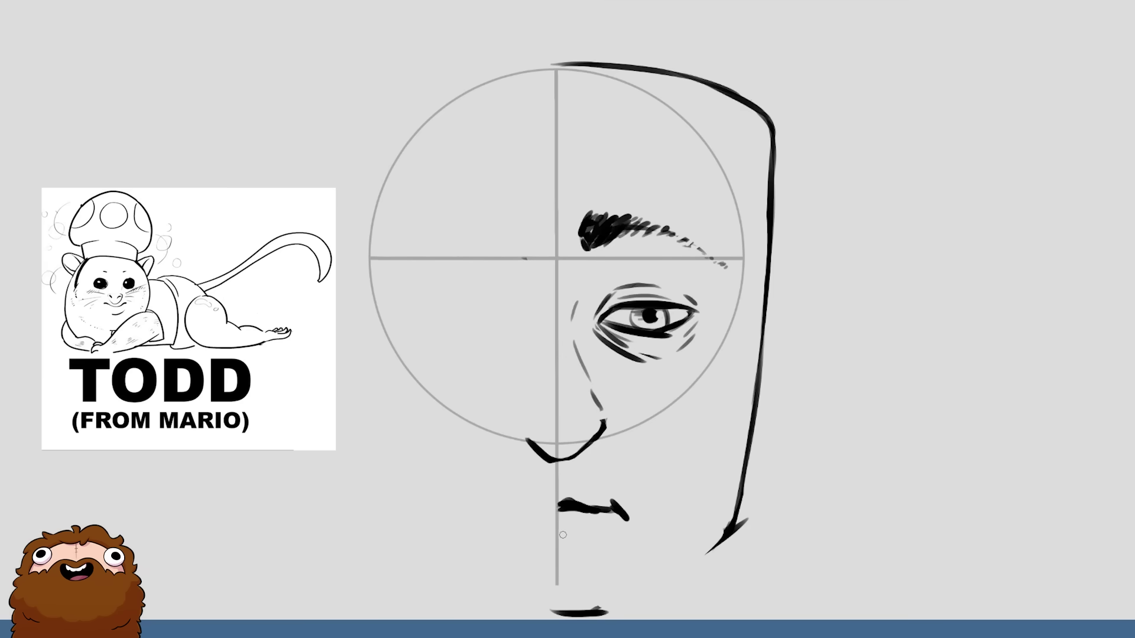
{"action": "left_click_drag", "start_coordinate": [563, 535], "coordinate": [607, 519]}
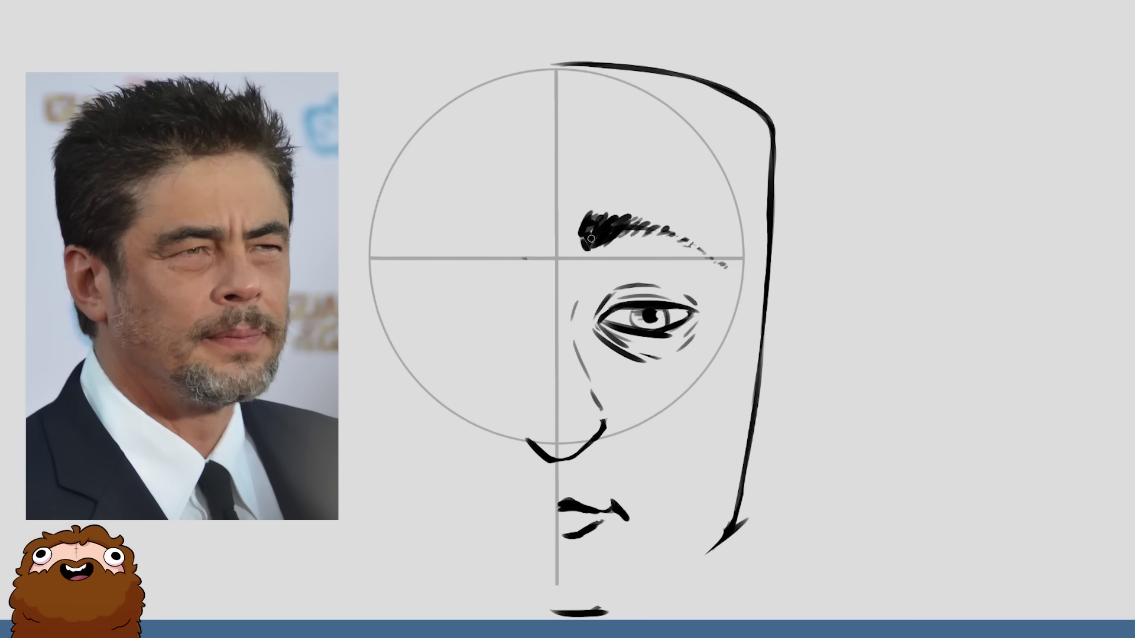
{"action": "mouse_move", "coordinate": [594, 227]}
{"action": "left_mouse_down"}
{"action": "mouse_move", "coordinate": [587, 241]}
{"action": "mouse_move", "coordinate": [579, 234]}
{"action": "left_mouse_up"}
{"action": "left_click_drag", "start_coordinate": [674, 234], "coordinate": [687, 240]}
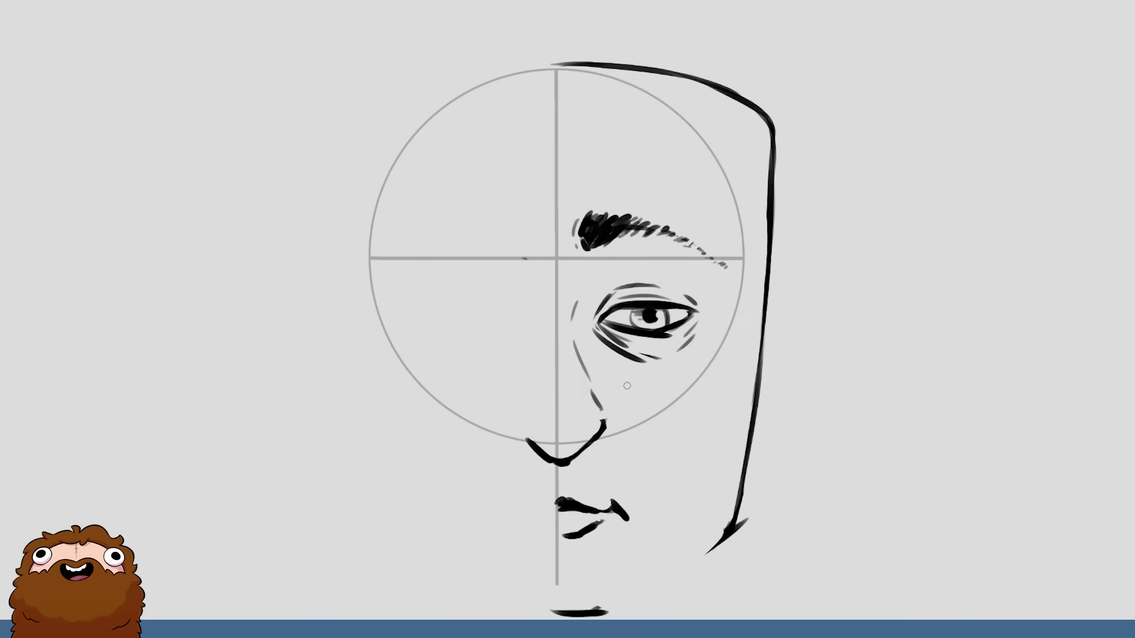
- Trim the nose tip, extend the nose line to the bridge, and add the nostril wing
{"action": "left_click_drag", "start_coordinate": [546, 437], "coordinate": [550, 463]}
{"action": "mouse_move", "coordinate": [583, 447]}
{"action": "left_mouse_down"}
{"action": "mouse_move", "coordinate": [608, 421]}
{"action": "mouse_move", "coordinate": [598, 439]}
{"action": "left_mouse_up"}
{"action": "left_click_drag", "start_coordinate": [614, 438], "coordinate": [608, 416]}
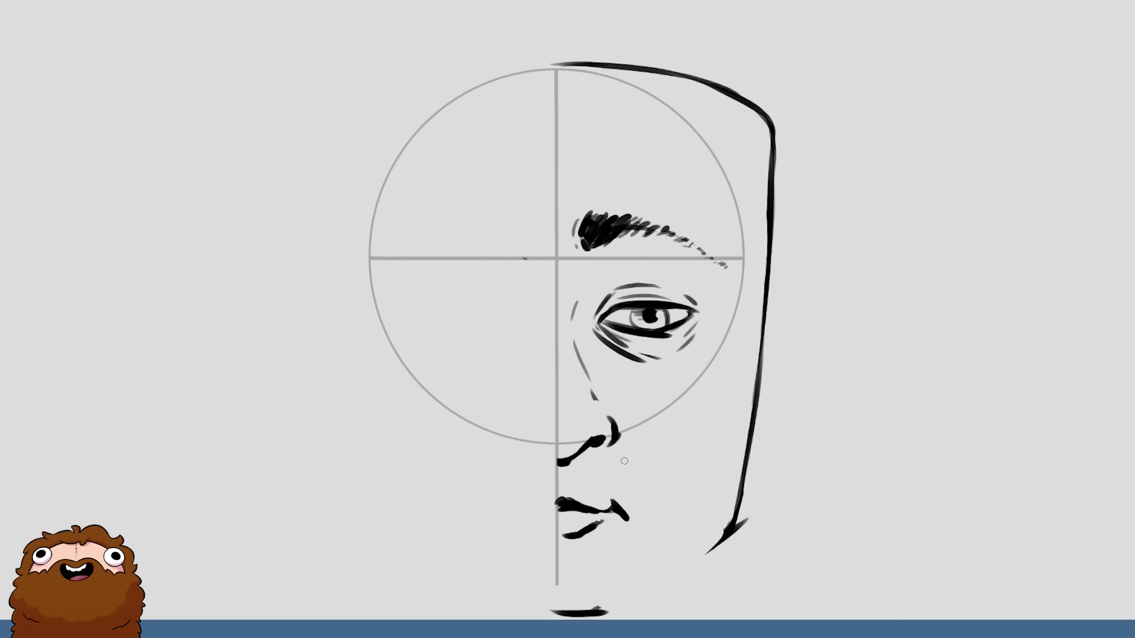
{"action": "left_click_drag", "start_coordinate": [624, 461], "coordinate": [641, 518]}
{"action": "key", "text": "ctrl+z"}
{"action": "key", "text": "ctrl+z"}
{"action": "key", "text": "ctrl+z"}
- Ink a thick upper lip from the midline, trimming its drooping corner
{"action": "left_click_drag", "start_coordinate": [571, 499], "coordinate": [608, 511]}
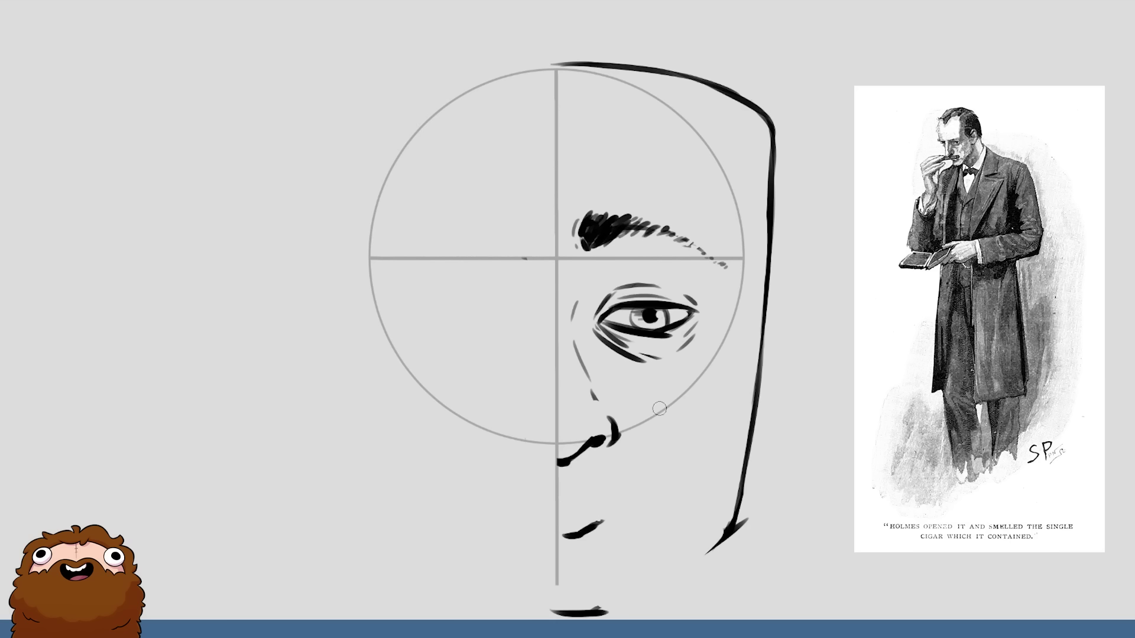
{"action": "left_click_drag", "start_coordinate": [564, 509], "coordinate": [607, 513]}
{"action": "left_click_drag", "start_coordinate": [612, 516], "coordinate": [603, 520]}
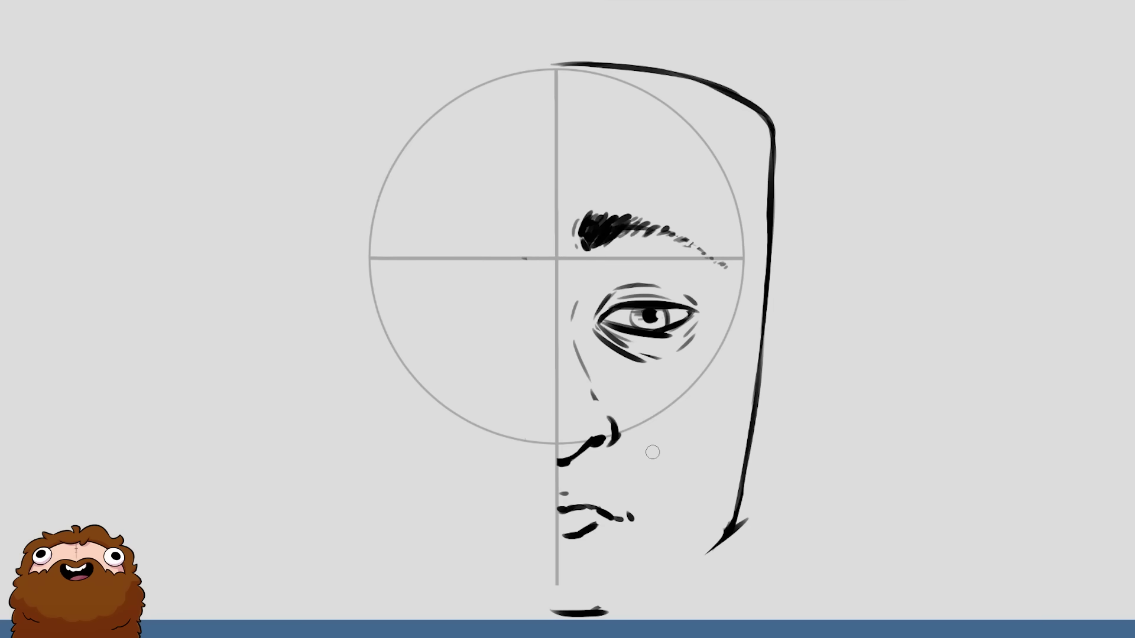
{"action": "mouse_move", "coordinate": [591, 494]}
{"action": "left_mouse_down"}
{"action": "mouse_move", "coordinate": [611, 510]}
{"action": "mouse_move", "coordinate": [580, 491]}
{"action": "mouse_move", "coordinate": [615, 513]}
{"action": "left_mouse_up"}
{"action": "key", "text": "ctrl+z"}
- Extend the lower lip leftward, darken the mouth line, and add a short chin stroke
{"action": "left_click_drag", "start_coordinate": [557, 536], "coordinate": [575, 539]}
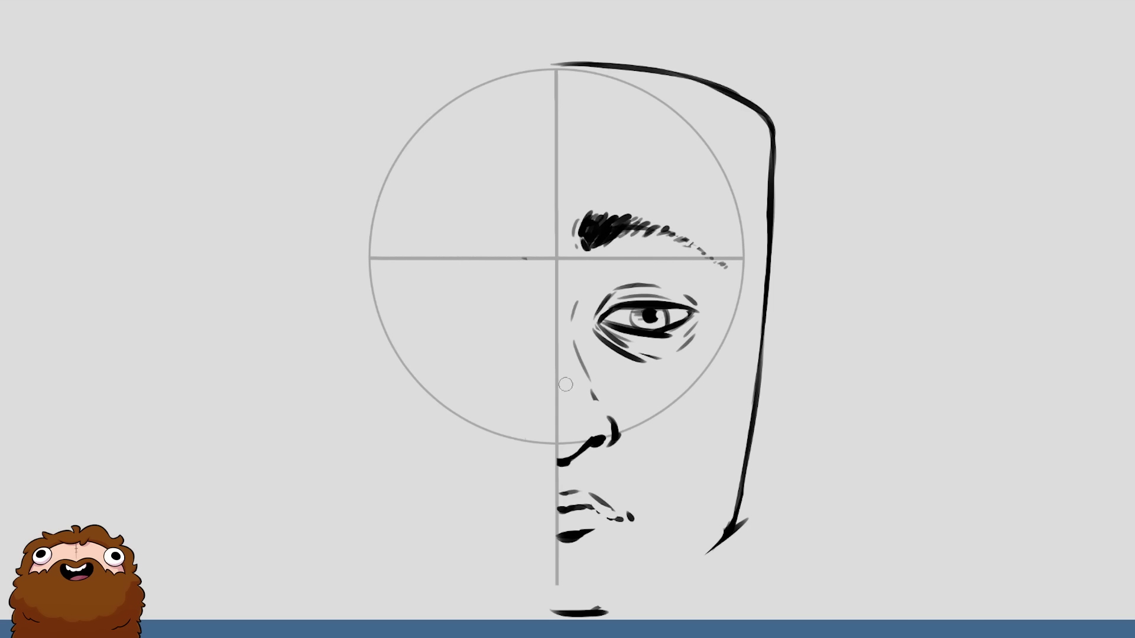
{"action": "left_click_drag", "start_coordinate": [590, 510], "coordinate": [623, 514]}
{"action": "left_click_drag", "start_coordinate": [554, 541], "coordinate": [557, 537]}
{"action": "mouse_move", "coordinate": [609, 608]}
{"action": "left_mouse_down"}
{"action": "mouse_move", "coordinate": [537, 613]}
{"action": "mouse_move", "coordinate": [612, 609]}
{"action": "mouse_move", "coordinate": [543, 612]}
{"action": "mouse_move", "coordinate": [623, 594]}
{"action": "left_mouse_up"}
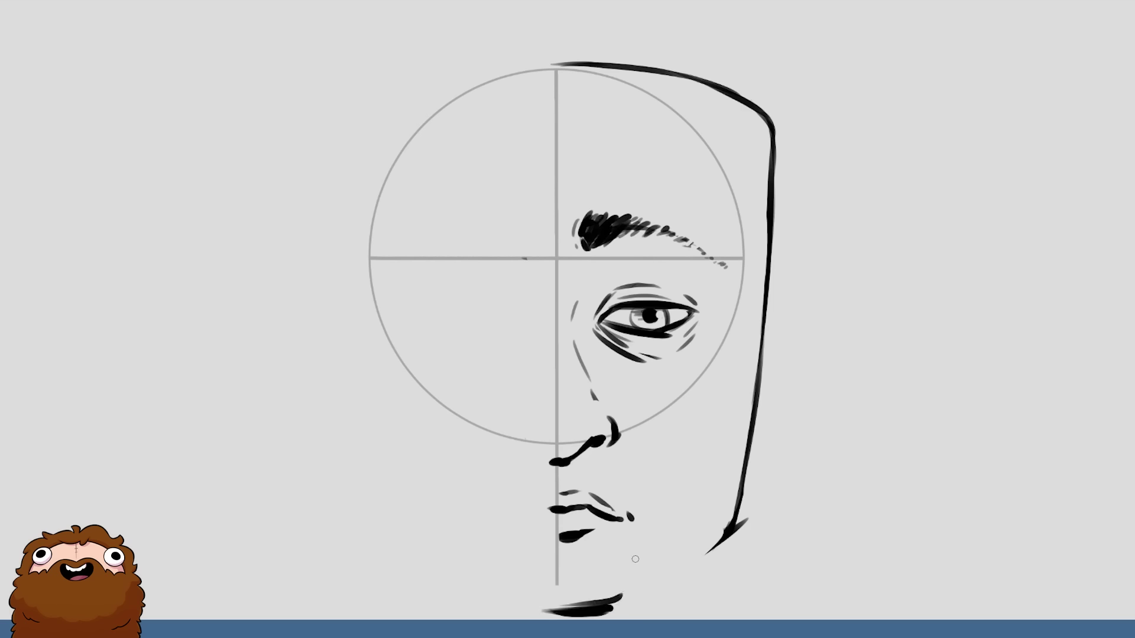
{"action": "key", "text": "ctrl+z"}
{"action": "key", "text": "ctrl+z"}
- Lasso the nose, nudge it slightly up and right, then deselect
{"action": "left_click_drag", "start_coordinate": [535, 299], "coordinate": [535, 295]}
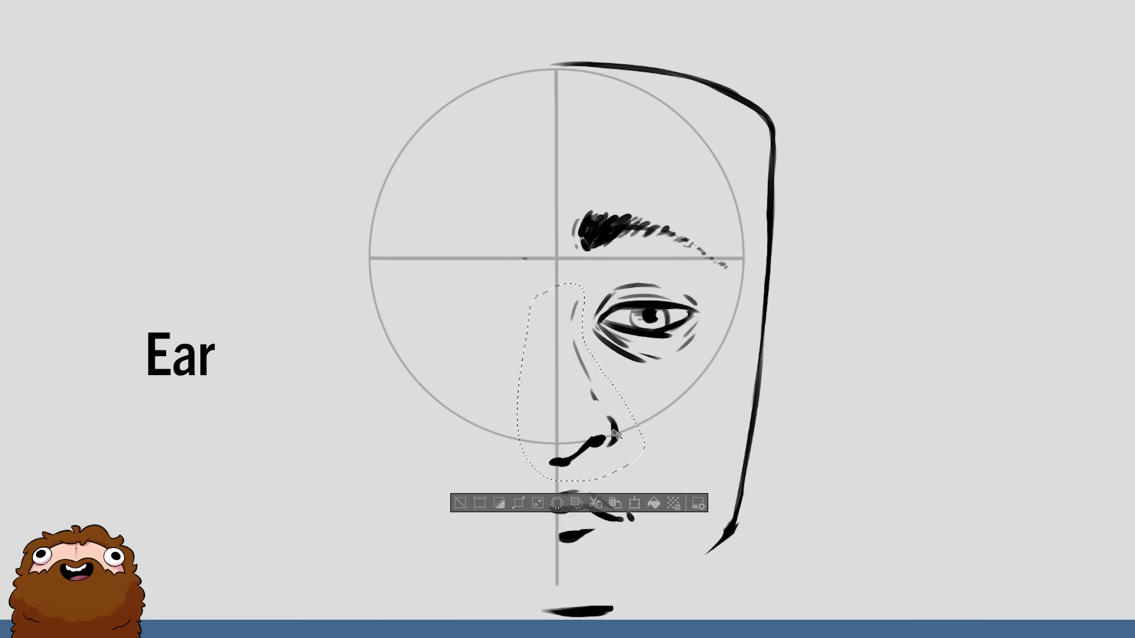
{"action": "left_click_drag", "start_coordinate": [616, 433], "coordinate": [618, 428]}
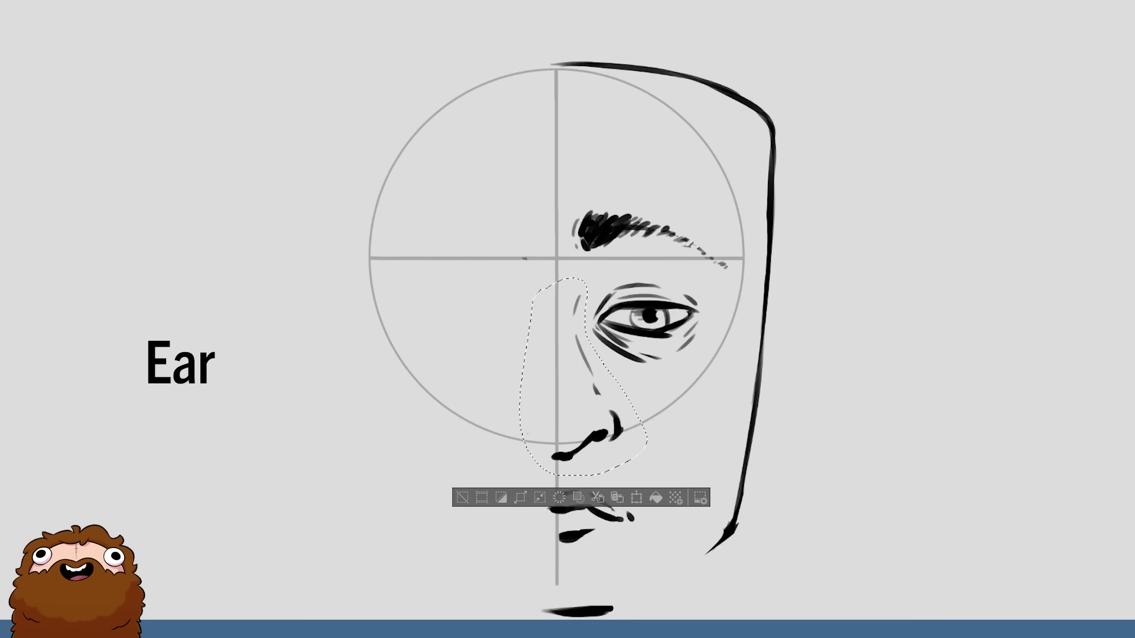
{"action": "left_click_drag", "start_coordinate": [620, 267], "coordinate": [686, 274]}
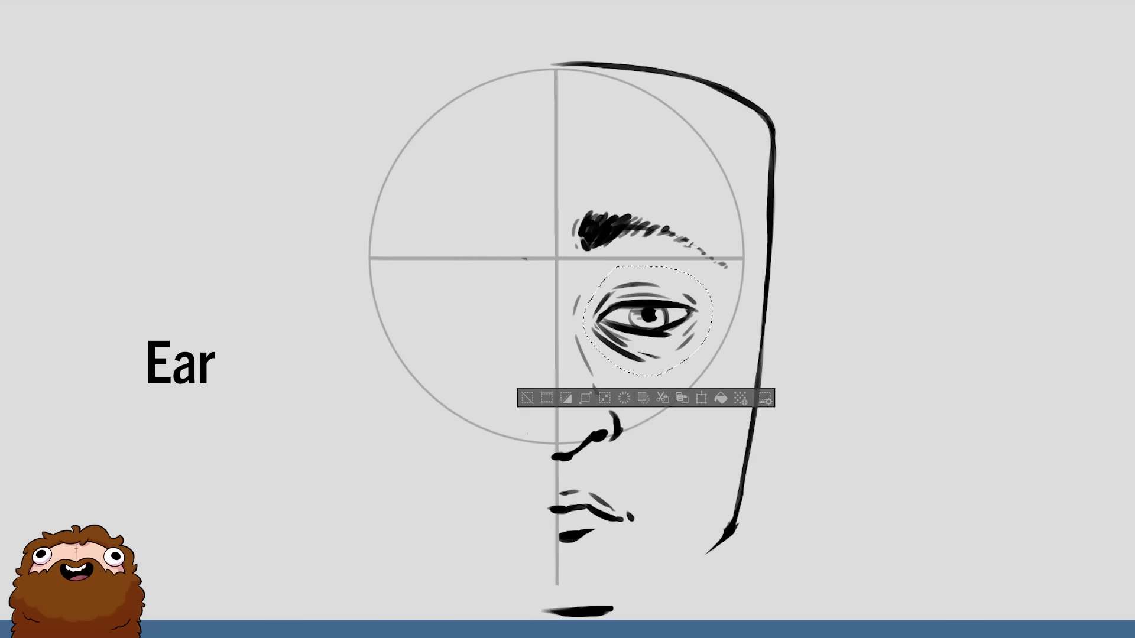
{"action": "key", "text": "ctrl+d"}
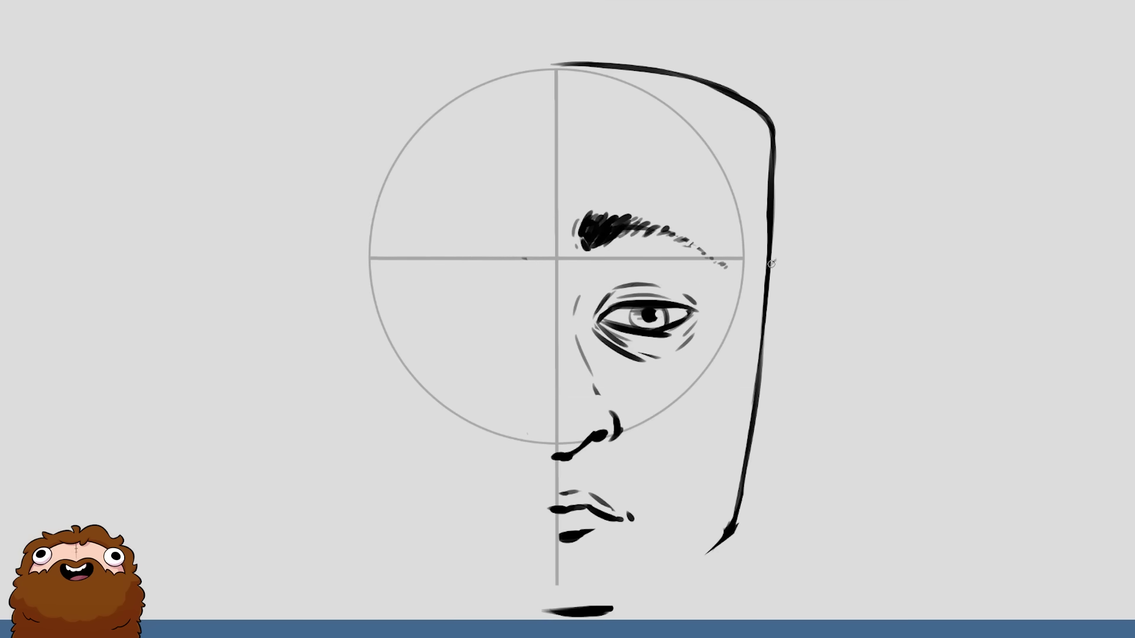
- Ink a bold ear outline curving out from the right of the head
{"action": "left_click_drag", "start_coordinate": [771, 264], "coordinate": [794, 312]}
{"action": "left_click_drag", "start_coordinate": [790, 268], "coordinate": [805, 368]}
{"action": "mouse_move", "coordinate": [805, 325]}
{"action": "left_mouse_down"}
{"action": "mouse_move", "coordinate": [778, 410]}
{"action": "mouse_move", "coordinate": [799, 331]}
{"action": "left_mouse_up"}
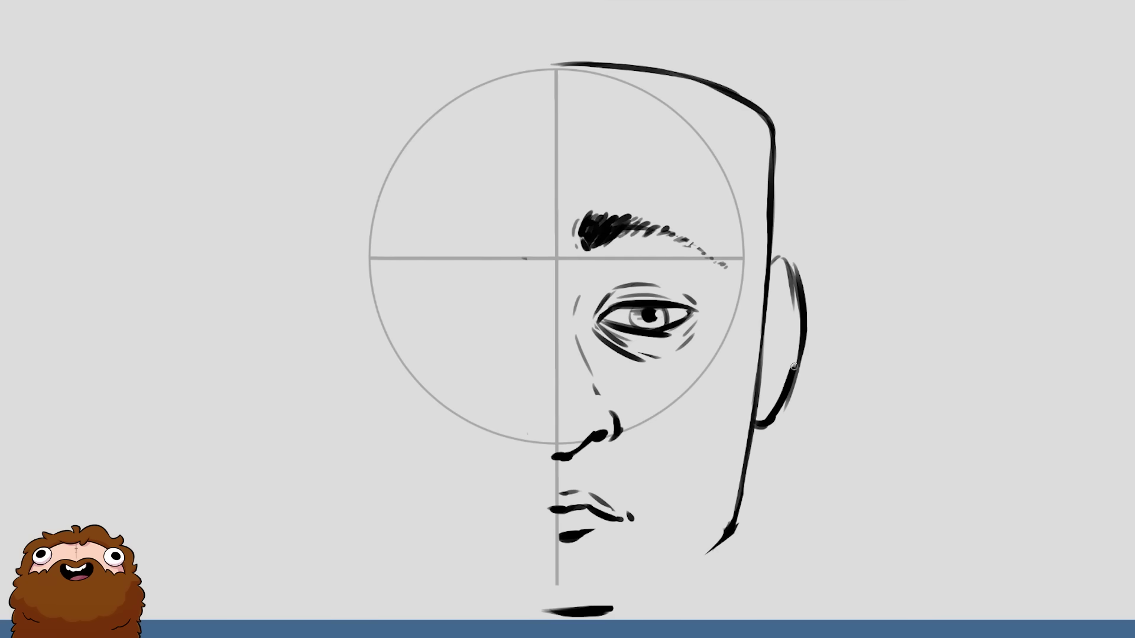
{"action": "mouse_move", "coordinate": [770, 267]}
{"action": "left_mouse_down"}
{"action": "mouse_move", "coordinate": [805, 298]}
{"action": "mouse_move", "coordinate": [765, 326]}
{"action": "left_mouse_up"}
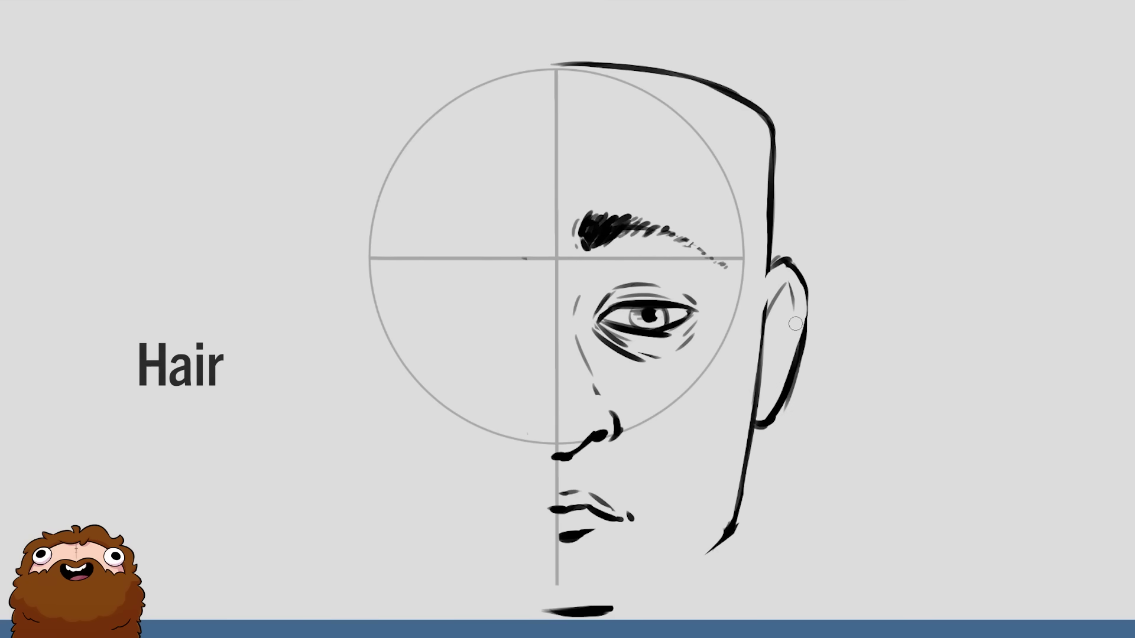
- Add the ear's inner edge, extend the jawline and redraw the head's top-right corner
{"action": "left_click_drag", "start_coordinate": [758, 353], "coordinate": [754, 396]}
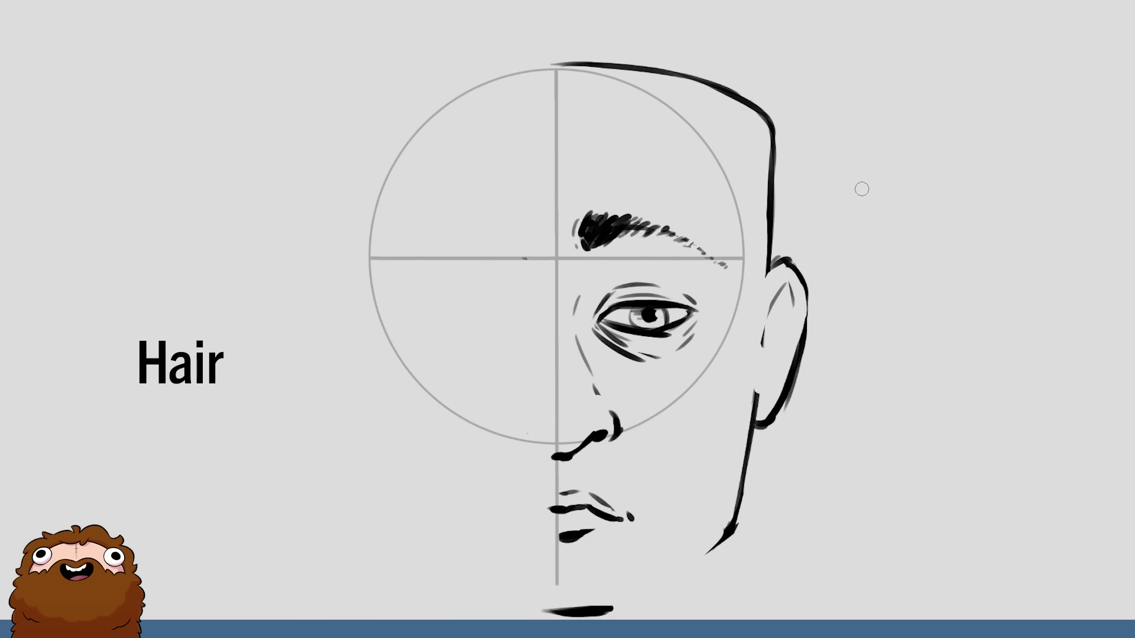
{"action": "left_click_drag", "start_coordinate": [761, 338], "coordinate": [771, 394]}
{"action": "mouse_move", "coordinate": [733, 529]}
{"action": "left_mouse_down"}
{"action": "mouse_move", "coordinate": [665, 591]}
{"action": "mouse_move", "coordinate": [733, 526]}
{"action": "left_mouse_up"}
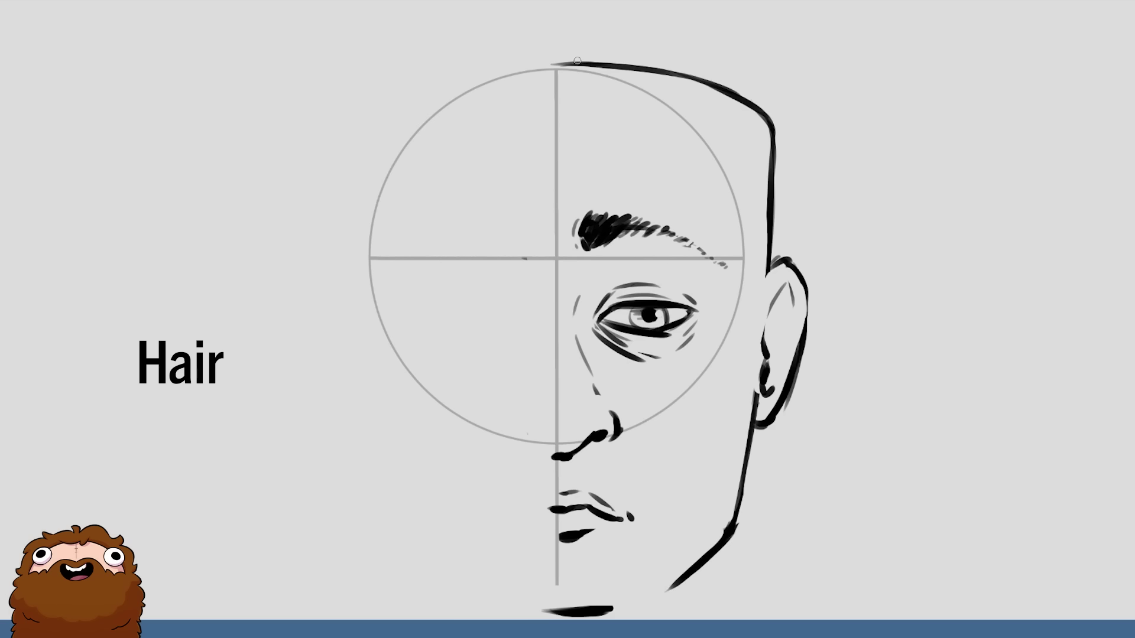
{"action": "left_click_drag", "start_coordinate": [568, 48], "coordinate": [676, 233]}
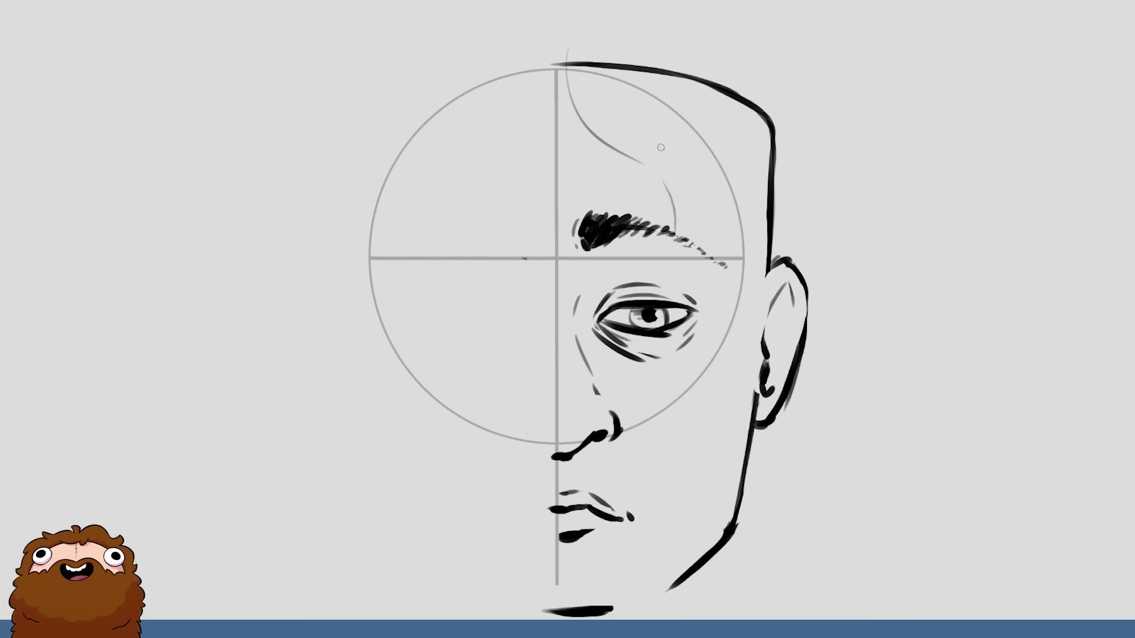
{"action": "mouse_move", "coordinate": [655, 178]}
{"action": "left_mouse_down"}
{"action": "mouse_move", "coordinate": [686, 233]}
{"action": "mouse_move", "coordinate": [569, 83]}
{"action": "left_mouse_up"}
{"action": "left_click_drag", "start_coordinate": [746, 94], "coordinate": [771, 145]}
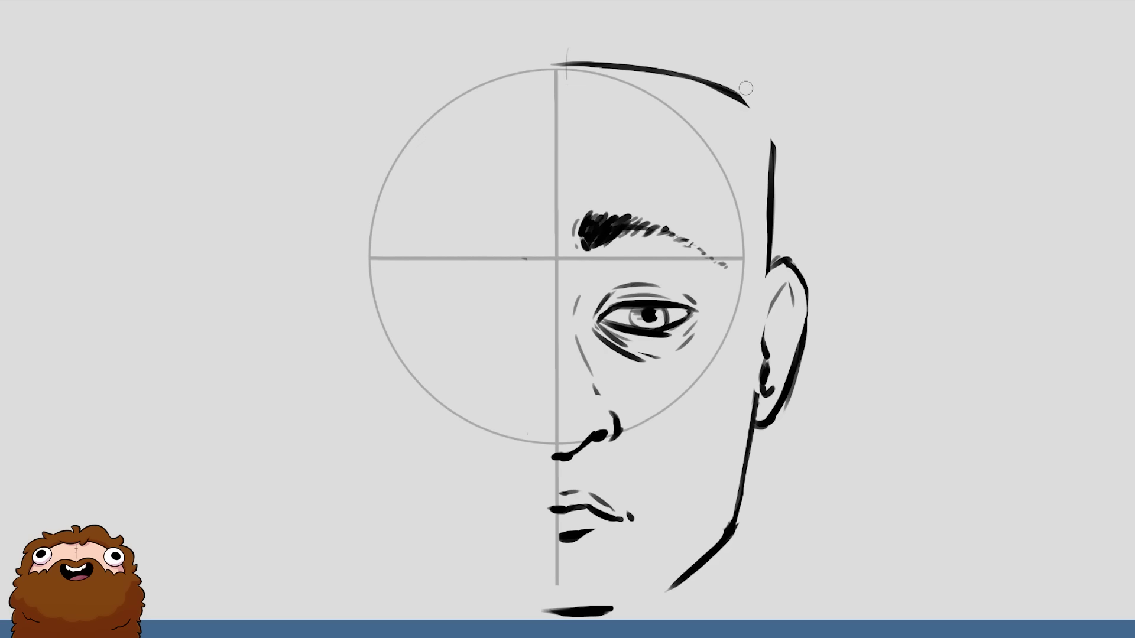
{"action": "left_click_drag", "start_coordinate": [735, 96], "coordinate": [771, 146]}
- Draw curly locks above the head and around the ear, with an inner ear loop
{"action": "mouse_move", "coordinate": [559, 45]}
{"action": "left_mouse_down"}
{"action": "mouse_move", "coordinate": [591, 19]}
{"action": "mouse_move", "coordinate": [588, 2]}
{"action": "left_mouse_up"}
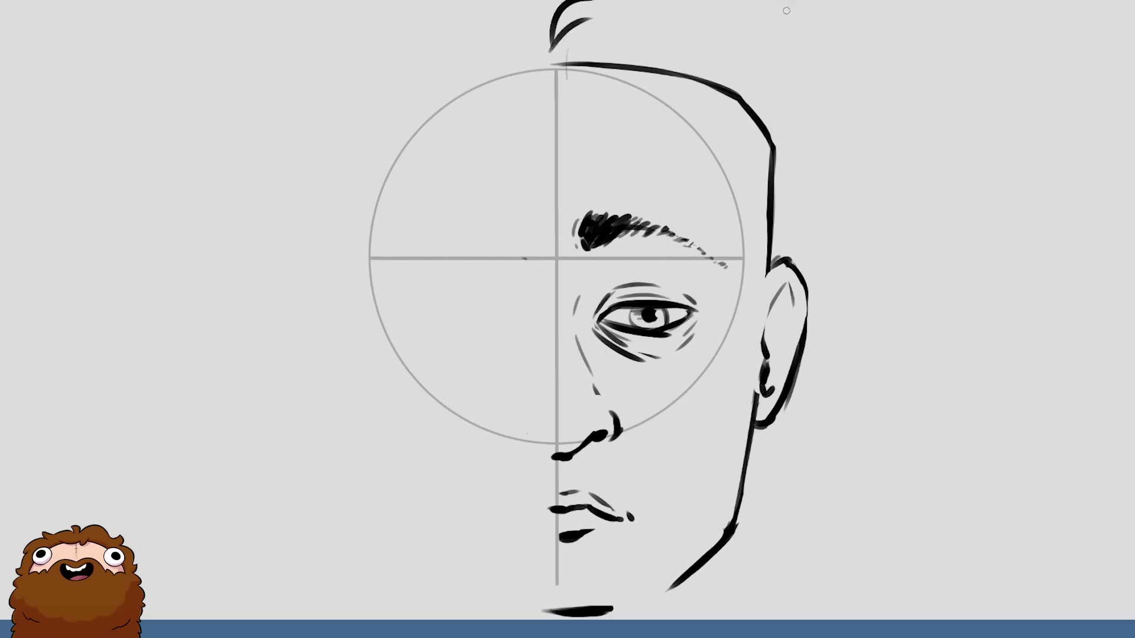
{"action": "mouse_move", "coordinate": [727, 7]}
{"action": "left_mouse_down"}
{"action": "mouse_move", "coordinate": [810, 48]}
{"action": "mouse_move", "coordinate": [827, 279]}
{"action": "mouse_move", "coordinate": [799, 284]}
{"action": "mouse_move", "coordinate": [802, 313]}
{"action": "left_mouse_up"}
{"action": "left_click_drag", "start_coordinate": [826, 276], "coordinate": [832, 307]}
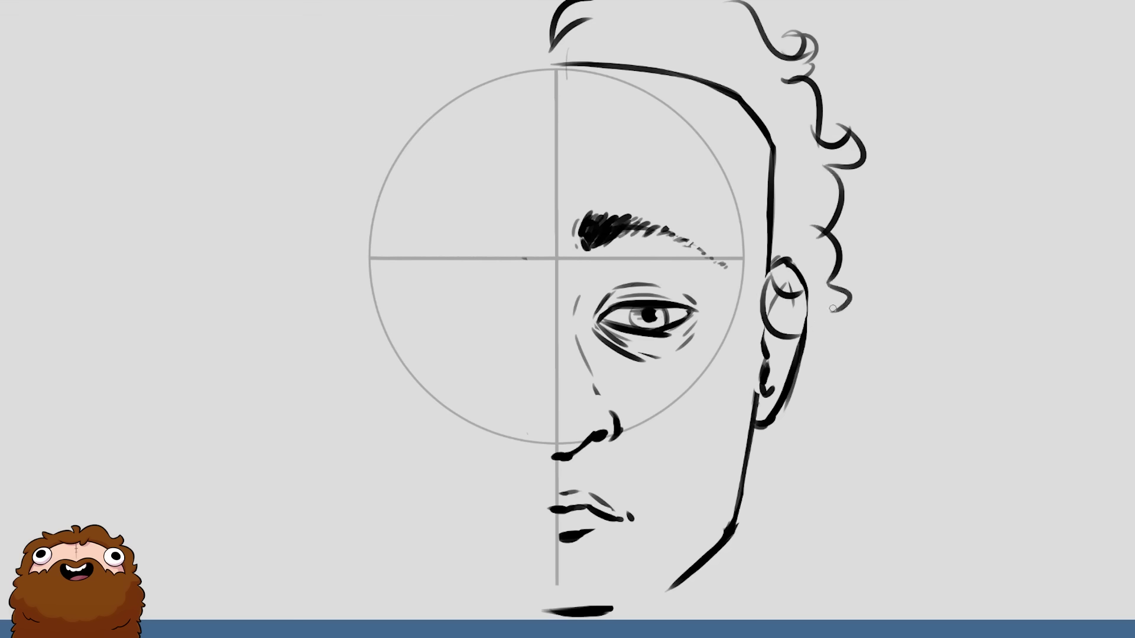
{"action": "mouse_move", "coordinate": [770, 276]}
{"action": "left_mouse_down"}
{"action": "mouse_move", "coordinate": [792, 367]}
{"action": "mouse_move", "coordinate": [826, 350]}
{"action": "mouse_move", "coordinate": [821, 377]}
{"action": "left_mouse_up"}
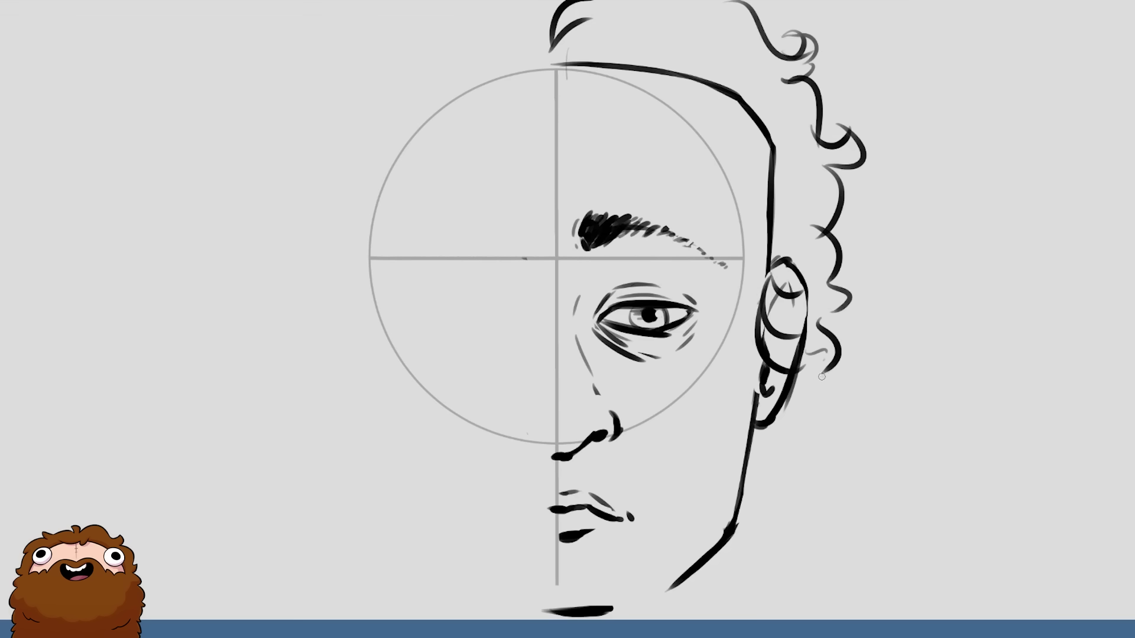
{"action": "mouse_move", "coordinate": [835, 184]}
{"action": "left_mouse_down"}
{"action": "mouse_move", "coordinate": [845, 279]}
{"action": "mouse_move", "coordinate": [807, 284]}
{"action": "mouse_move", "coordinate": [775, 219]}
{"action": "mouse_move", "coordinate": [805, 283]}
{"action": "left_mouse_up"}
{"action": "mouse_move", "coordinate": [774, 183]}
{"action": "left_mouse_down"}
{"action": "mouse_move", "coordinate": [802, 245]}
{"action": "mouse_move", "coordinate": [817, 240]}
{"action": "left_mouse_up"}
- Scribble dense dark hair over the lower ear and down by the jaw
{"action": "mouse_move", "coordinate": [792, 302]}
{"action": "left_mouse_down"}
{"action": "mouse_move", "coordinate": [786, 354]}
{"action": "mouse_move", "coordinate": [818, 379]}
{"action": "left_mouse_up"}
{"action": "mouse_move", "coordinate": [768, 343]}
{"action": "left_mouse_down"}
{"action": "mouse_move", "coordinate": [833, 373]}
{"action": "mouse_move", "coordinate": [849, 362]}
{"action": "mouse_move", "coordinate": [783, 417]}
{"action": "mouse_move", "coordinate": [769, 466]}
{"action": "left_mouse_up"}
{"action": "left_click_drag", "start_coordinate": [771, 420], "coordinate": [757, 473]}
{"action": "left_click_drag", "start_coordinate": [764, 437], "coordinate": [751, 454]}
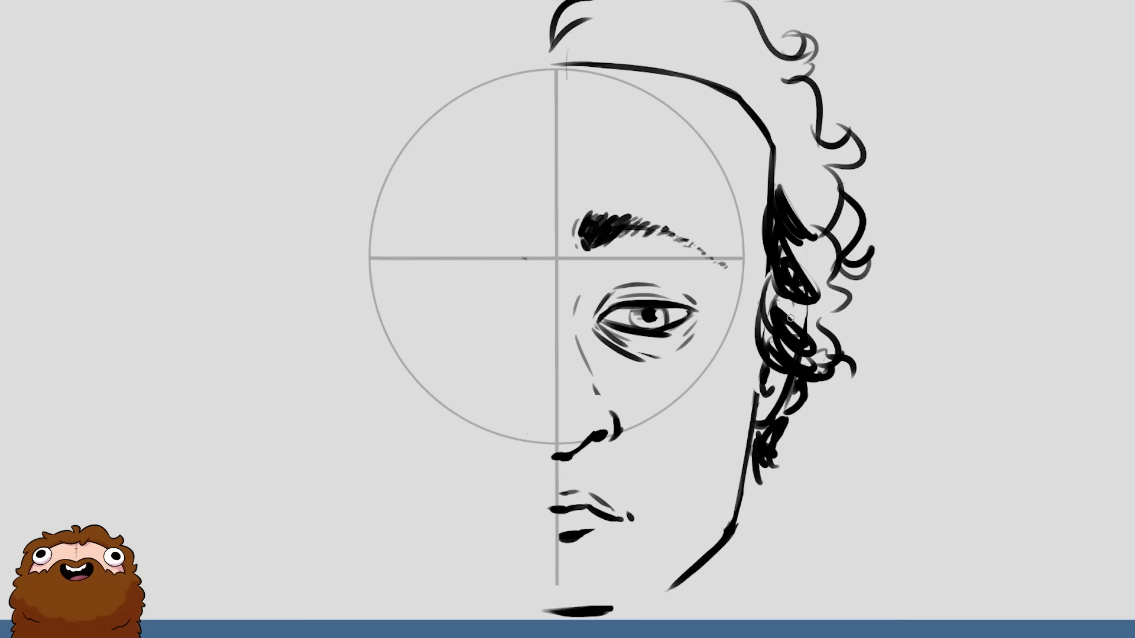
{"action": "mouse_move", "coordinate": [790, 318]}
{"action": "left_mouse_down"}
{"action": "mouse_move", "coordinate": [811, 338]}
{"action": "mouse_move", "coordinate": [819, 326]}
{"action": "left_mouse_up"}
{"action": "left_click_drag", "start_coordinate": [768, 139], "coordinate": [804, 204]}
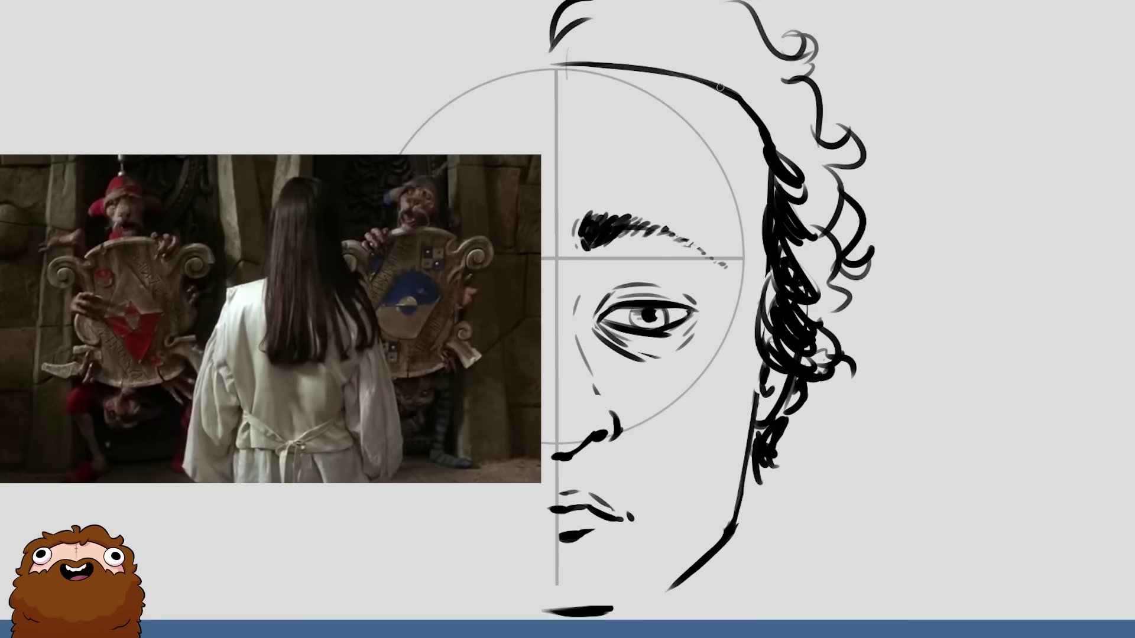
- Scribble thick looping curls across the top of the head and right hairline
{"action": "mouse_move", "coordinate": [579, 54]}
{"action": "left_mouse_down"}
{"action": "mouse_move", "coordinate": [568, 36]}
{"action": "mouse_move", "coordinate": [591, 18]}
{"action": "mouse_move", "coordinate": [632, 48]}
{"action": "mouse_move", "coordinate": [592, 62]}
{"action": "mouse_move", "coordinate": [659, 42]}
{"action": "mouse_move", "coordinate": [697, 51]}
{"action": "mouse_move", "coordinate": [751, 94]}
{"action": "mouse_move", "coordinate": [804, 195]}
{"action": "left_mouse_up"}
{"action": "mouse_move", "coordinate": [769, 130]}
{"action": "left_mouse_down"}
{"action": "mouse_move", "coordinate": [809, 169]}
{"action": "mouse_move", "coordinate": [821, 150]}
{"action": "left_mouse_up"}
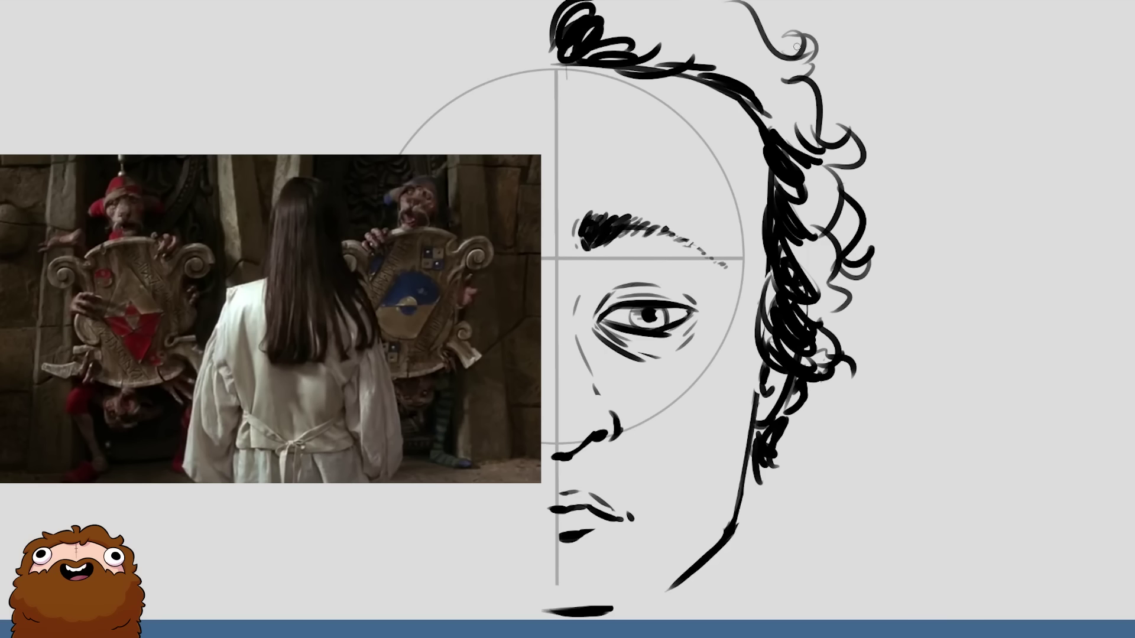
{"action": "mouse_move", "coordinate": [641, 32]}
{"action": "left_mouse_down"}
{"action": "mouse_move", "coordinate": [671, 24]}
{"action": "mouse_move", "coordinate": [633, 53]}
{"action": "mouse_move", "coordinate": [662, 24]}
{"action": "mouse_move", "coordinate": [597, 29]}
{"action": "mouse_move", "coordinate": [644, 18]}
{"action": "mouse_move", "coordinate": [688, 32]}
{"action": "left_mouse_up"}
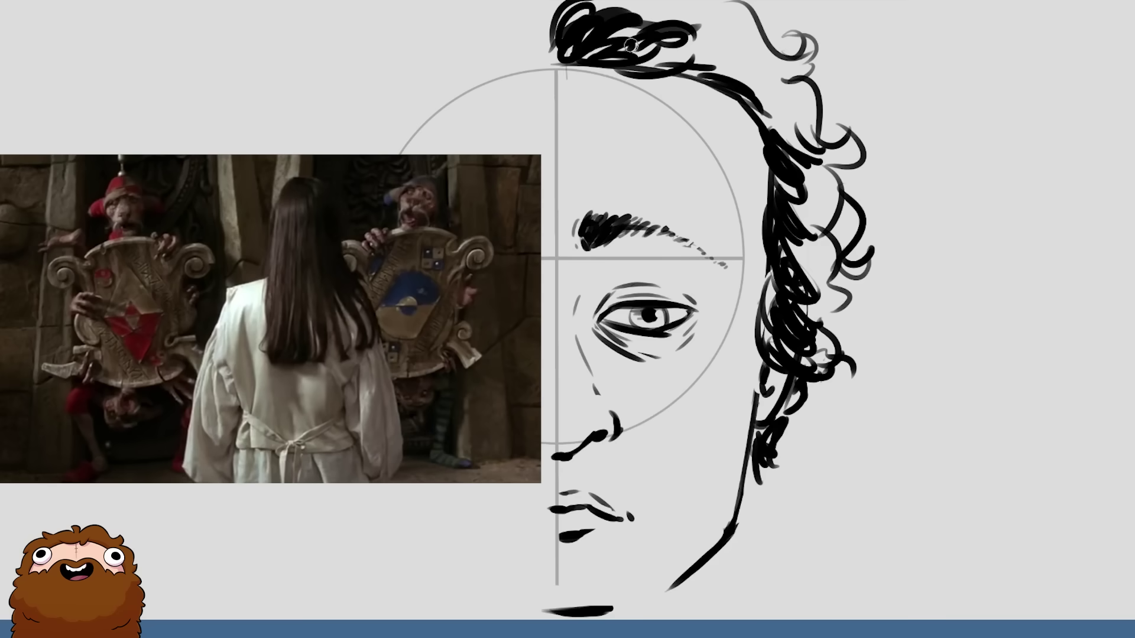
{"action": "mouse_move", "coordinate": [626, 50]}
{"action": "left_mouse_down"}
{"action": "mouse_move", "coordinate": [716, 52]}
{"action": "mouse_move", "coordinate": [779, 108]}
{"action": "left_mouse_up"}
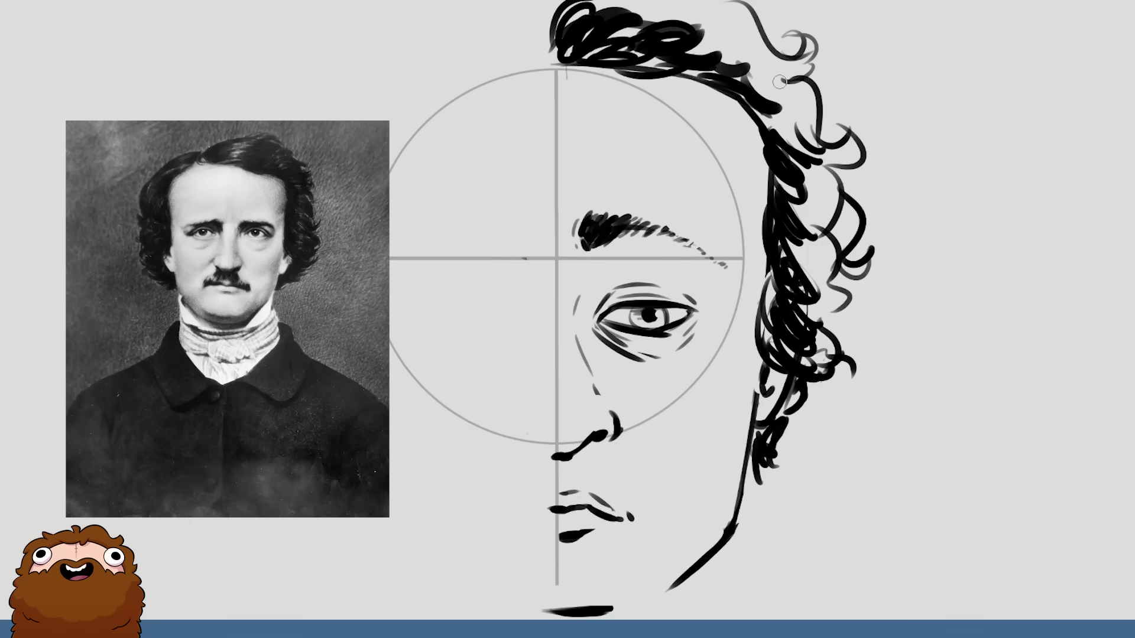
{"action": "left_click_drag", "start_coordinate": [763, 89], "coordinate": [792, 130]}
{"action": "mouse_move", "coordinate": [695, 43]}
{"action": "left_mouse_down"}
{"action": "mouse_move", "coordinate": [753, 65]}
{"action": "mouse_move", "coordinate": [808, 40]}
{"action": "mouse_move", "coordinate": [795, 69]}
{"action": "mouse_move", "coordinate": [842, 86]}
{"action": "mouse_move", "coordinate": [830, 95]}
{"action": "left_mouse_up"}
{"action": "mouse_move", "coordinate": [842, 133]}
{"action": "left_mouse_down"}
{"action": "mouse_move", "coordinate": [832, 140]}
{"action": "mouse_move", "coordinate": [856, 168]}
{"action": "left_mouse_up"}
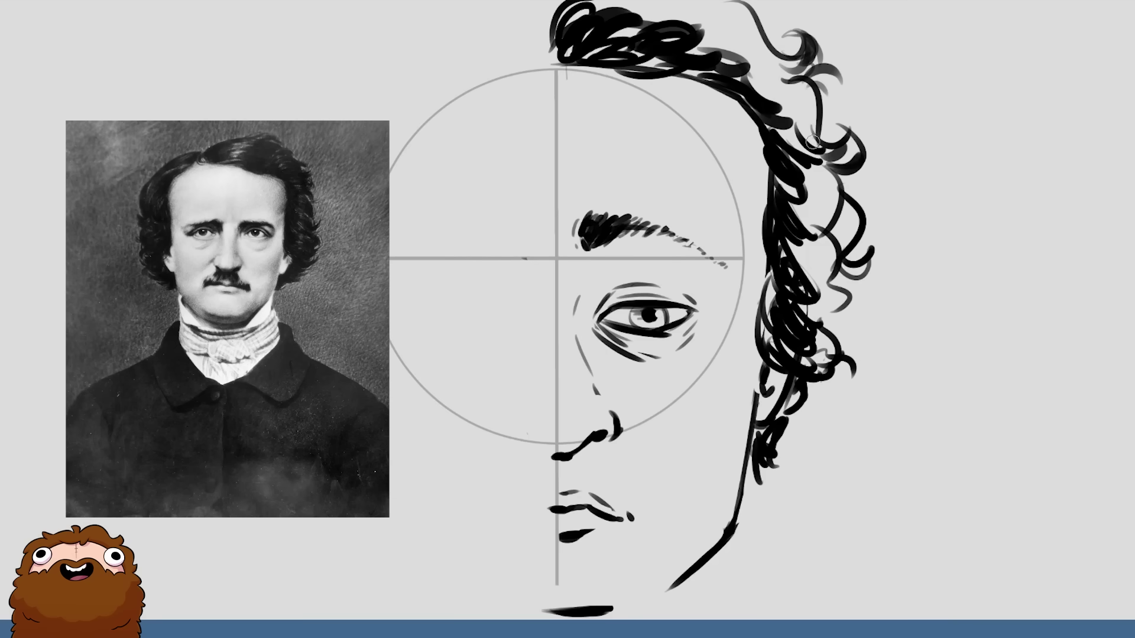
{"action": "mouse_move", "coordinate": [674, 15]}
{"action": "left_mouse_down"}
{"action": "mouse_move", "coordinate": [663, 21]}
{"action": "mouse_move", "coordinate": [750, 83]}
{"action": "mouse_move", "coordinate": [772, 118]}
{"action": "mouse_move", "coordinate": [810, 123]}
{"action": "left_mouse_up"}
- Add more curls down the right side of the hair to the jaw
{"action": "mouse_move", "coordinate": [792, 189]}
{"action": "left_mouse_down"}
{"action": "mouse_move", "coordinate": [820, 198]}
{"action": "mouse_move", "coordinate": [839, 231]}
{"action": "mouse_move", "coordinate": [798, 266]}
{"action": "mouse_move", "coordinate": [827, 313]}
{"action": "mouse_move", "coordinate": [840, 301]}
{"action": "mouse_move", "coordinate": [771, 269]}
{"action": "mouse_move", "coordinate": [777, 316]}
{"action": "left_mouse_up"}
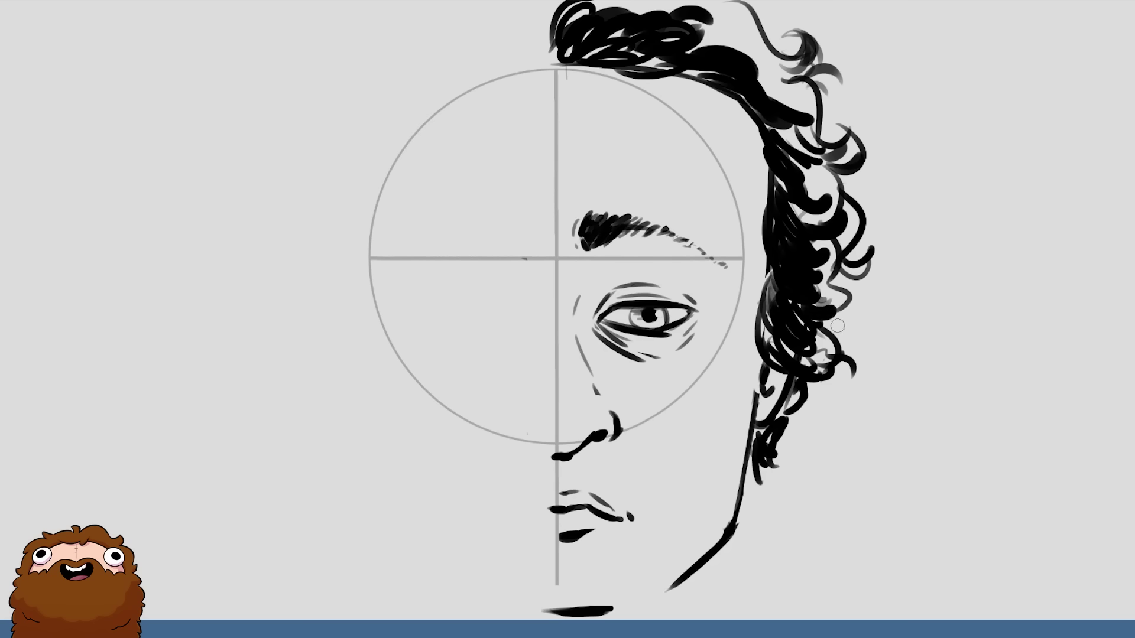
{"action": "left_click_drag", "start_coordinate": [860, 322], "coordinate": [829, 336]}
{"action": "mouse_move", "coordinate": [839, 259]}
{"action": "left_mouse_down"}
{"action": "mouse_move", "coordinate": [865, 224]}
{"action": "mouse_move", "coordinate": [859, 195]}
{"action": "mouse_move", "coordinate": [807, 180]}
{"action": "mouse_move", "coordinate": [810, 195]}
{"action": "left_mouse_up"}
{"action": "left_click_drag", "start_coordinate": [834, 139], "coordinate": [808, 97]}
{"action": "left_click_drag", "start_coordinate": [746, 17], "coordinate": [760, 29]}
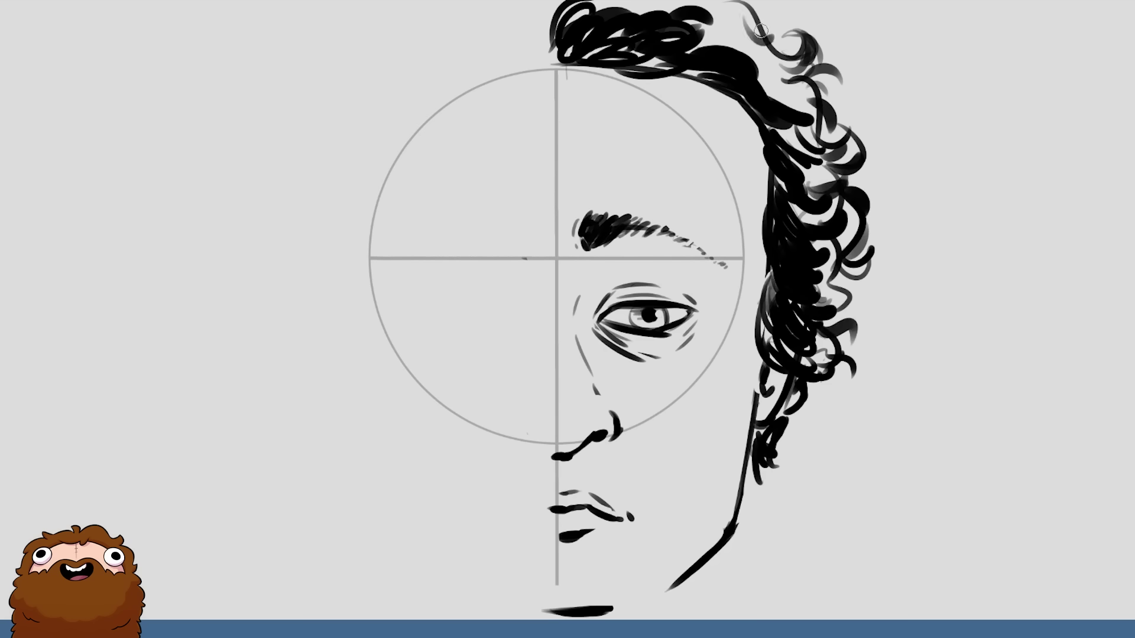
{"action": "mouse_move", "coordinate": [830, 346]}
{"action": "left_mouse_down"}
{"action": "mouse_move", "coordinate": [753, 473]}
{"action": "mouse_move", "coordinate": [758, 459]}
{"action": "mouse_move", "coordinate": [765, 503]}
{"action": "left_mouse_up"}
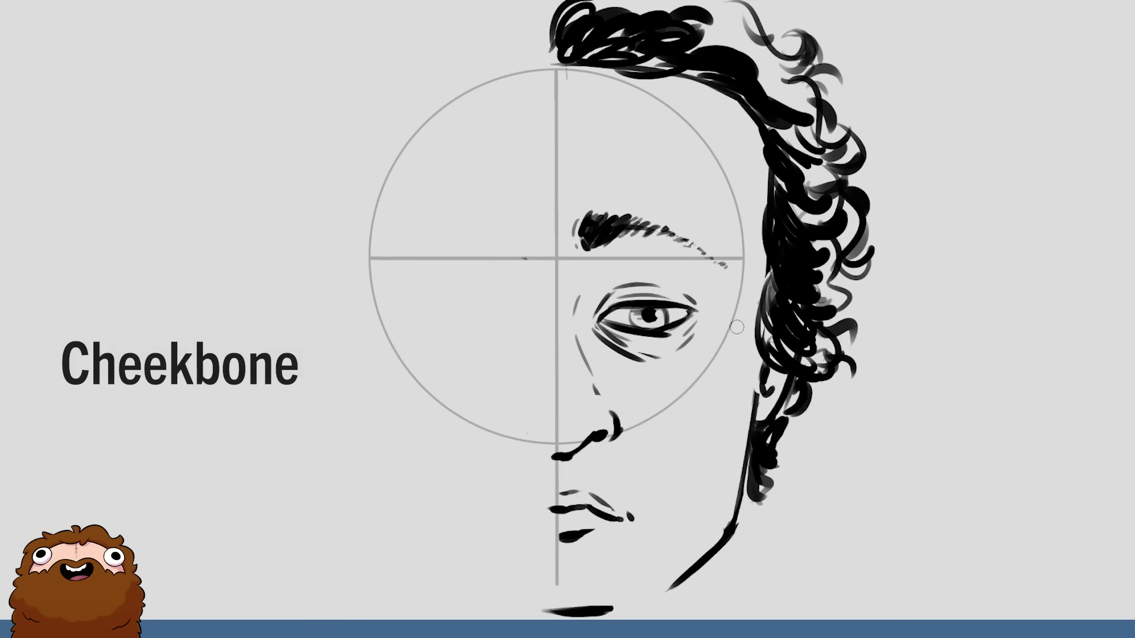
- Re-ink the cheekbone line darker and longer, tapering it toward the top
{"action": "left_click_drag", "start_coordinate": [731, 354], "coordinate": [724, 394]}
{"action": "mouse_move", "coordinate": [732, 356]}
{"action": "left_mouse_down"}
{"action": "mouse_move", "coordinate": [664, 509]}
{"action": "mouse_move", "coordinate": [703, 431]}
{"action": "left_mouse_up"}
{"action": "left_click_drag", "start_coordinate": [655, 539], "coordinate": [730, 349]}
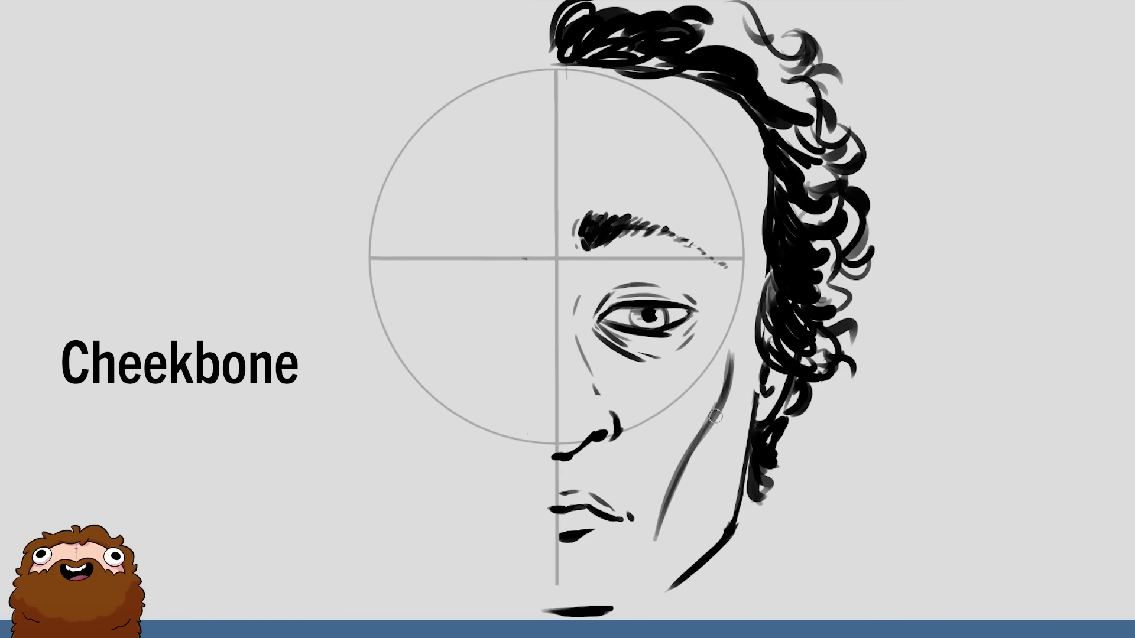
{"action": "left_click_drag", "start_coordinate": [724, 387], "coordinate": [702, 432]}
{"action": "mouse_move", "coordinate": [670, 484]}
{"action": "left_mouse_down"}
{"action": "mouse_move", "coordinate": [653, 541]}
{"action": "mouse_move", "coordinate": [699, 423]}
{"action": "left_mouse_up"}
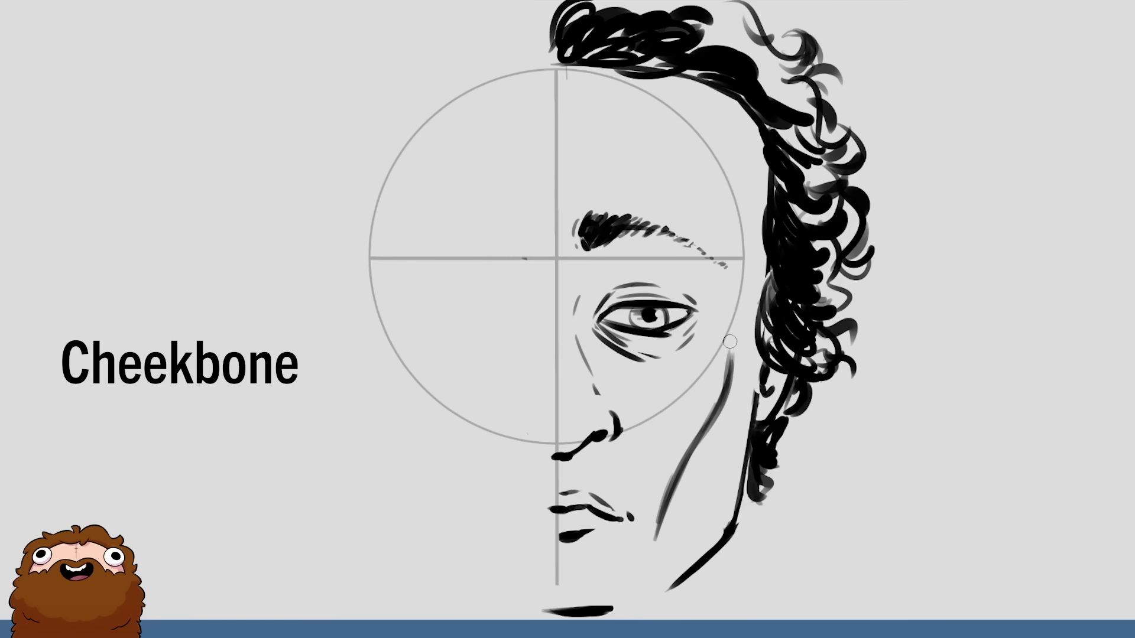
{"action": "left_click_drag", "start_coordinate": [733, 340], "coordinate": [727, 393]}
{"action": "left_click_drag", "start_coordinate": [653, 532], "coordinate": [704, 400]}
{"action": "left_click_drag", "start_coordinate": [682, 455], "coordinate": [721, 369]}
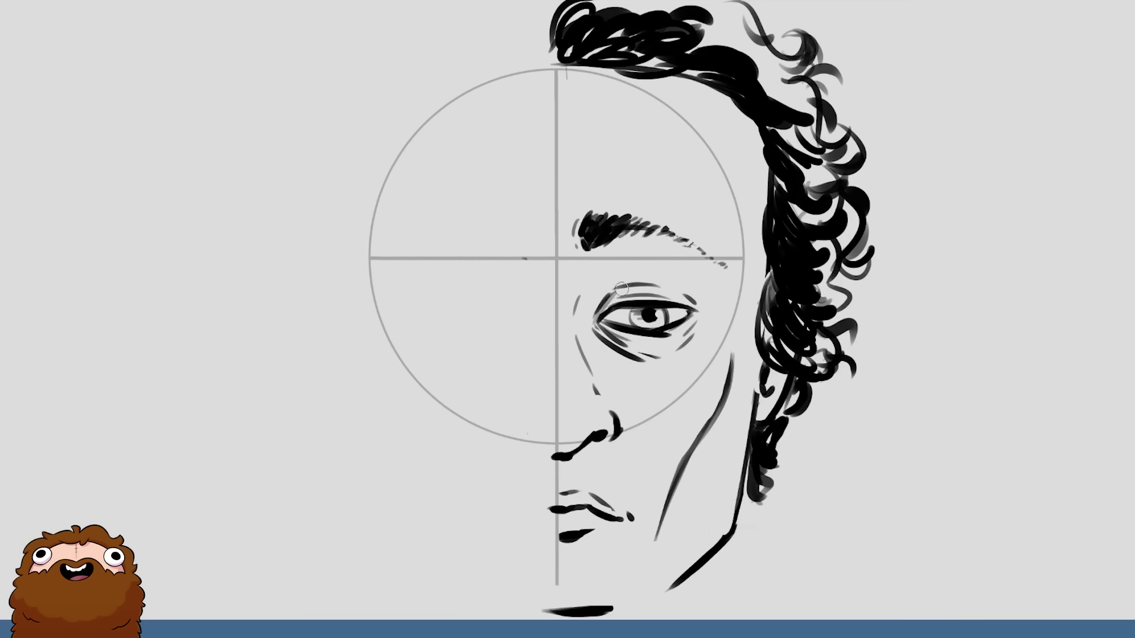
- Add grey and dark strokes for the under-eye bag and thicken the inner eyebrow
{"action": "mouse_move", "coordinate": [656, 338]}
{"action": "left_mouse_down"}
{"action": "mouse_move", "coordinate": [599, 324]}
{"action": "mouse_move", "coordinate": [677, 299]}
{"action": "mouse_move", "coordinate": [674, 349]}
{"action": "left_mouse_up"}
{"action": "mouse_move", "coordinate": [597, 332]}
{"action": "left_mouse_down"}
{"action": "mouse_move", "coordinate": [638, 355]}
{"action": "mouse_move", "coordinate": [576, 310]}
{"action": "left_mouse_up"}
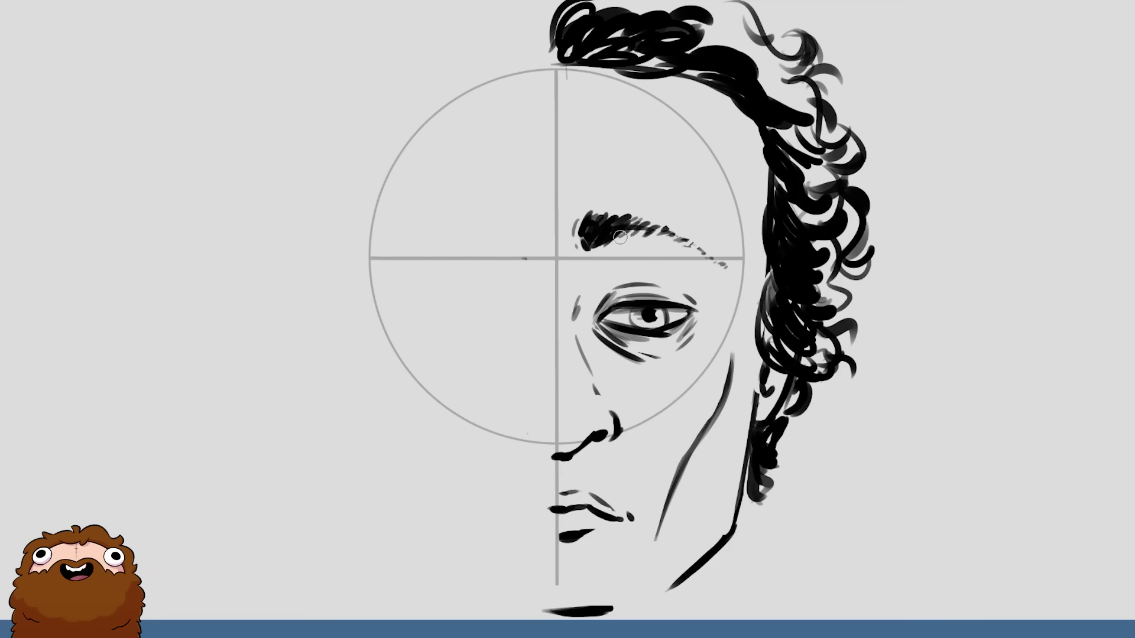
{"action": "mouse_move", "coordinate": [582, 226]}
{"action": "left_mouse_down"}
{"action": "mouse_move", "coordinate": [615, 201]}
{"action": "mouse_move", "coordinate": [621, 216]}
{"action": "mouse_move", "coordinate": [617, 207]}
{"action": "left_mouse_up"}
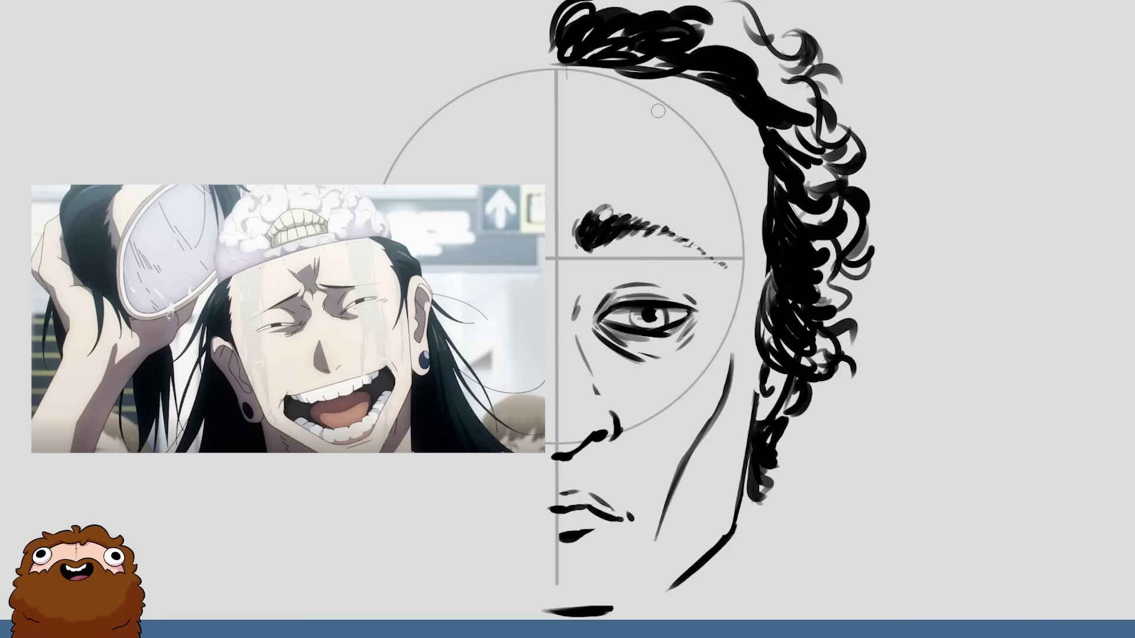
- Fill the eyebrow's light gap, add a dash by the nose, and darken the jaw's lower end
{"action": "mouse_move", "coordinate": [612, 217]}
{"action": "left_mouse_down"}
{"action": "mouse_move", "coordinate": [597, 229]}
{"action": "mouse_move", "coordinate": [617, 208]}
{"action": "mouse_move", "coordinate": [593, 226]}
{"action": "mouse_move", "coordinate": [586, 211]}
{"action": "left_mouse_up"}
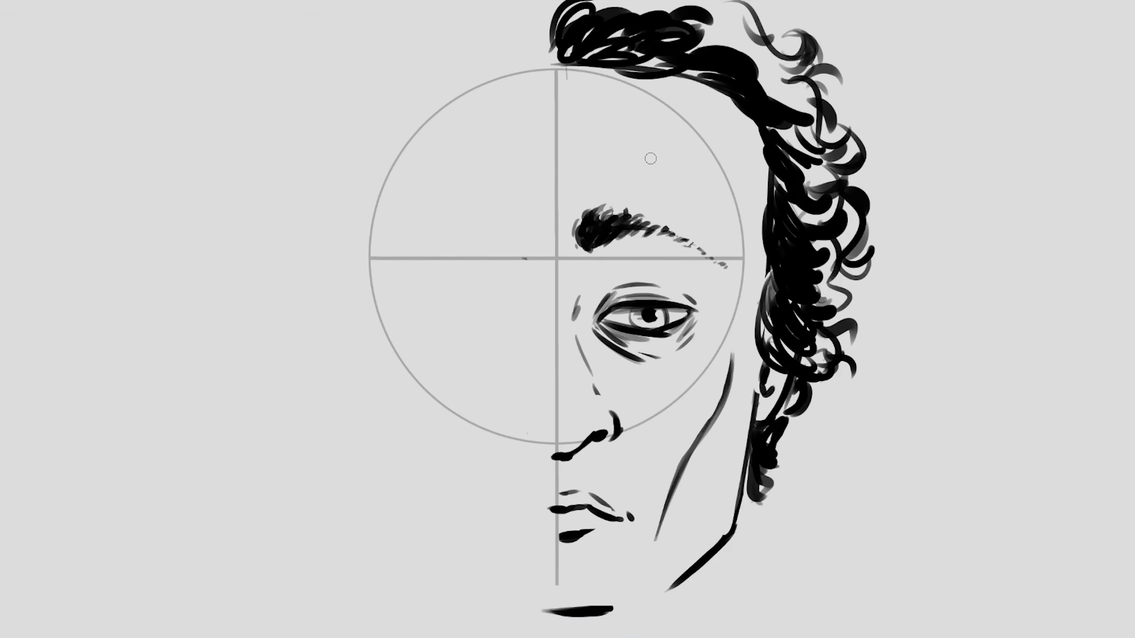
{"action": "left_click_drag", "start_coordinate": [563, 416], "coordinate": [575, 415]}
{"action": "left_click_drag", "start_coordinate": [655, 547], "coordinate": [668, 504]}
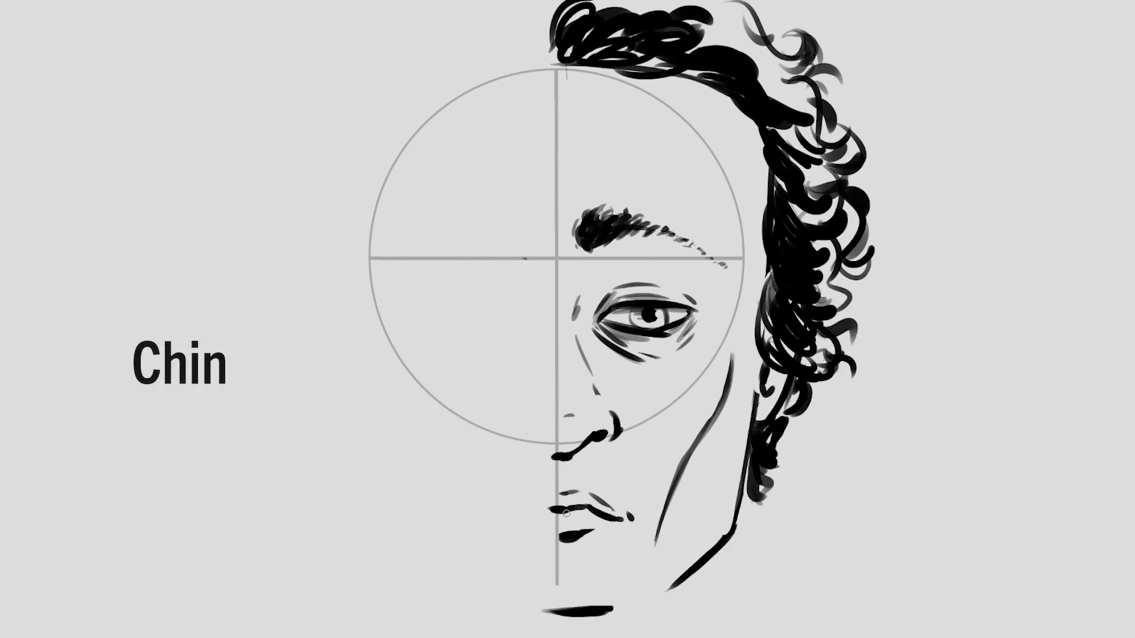
- Ink a thick chin line running up along the jaw, with a stroke below the lip
{"action": "left_click_drag", "start_coordinate": [625, 512], "coordinate": [632, 523]}
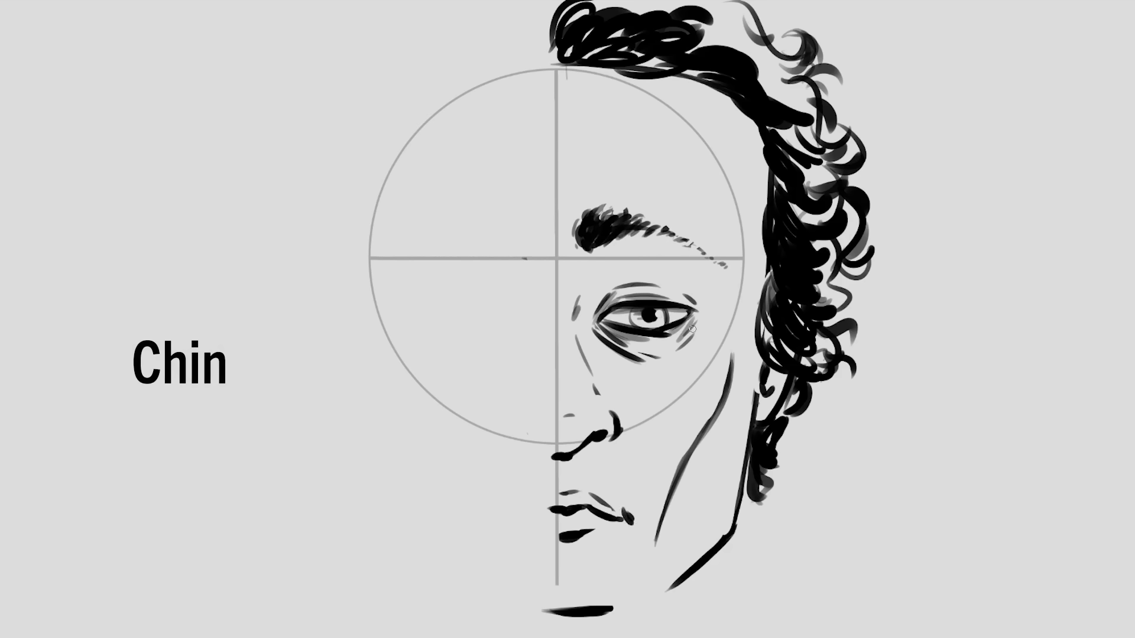
{"action": "key", "text": "ctrl+z"}
{"action": "left_click_drag", "start_coordinate": [608, 543], "coordinate": [621, 560]}
{"action": "mouse_move", "coordinate": [561, 615]}
{"action": "left_mouse_down"}
{"action": "mouse_move", "coordinate": [598, 616]}
{"action": "mouse_move", "coordinate": [705, 559]}
{"action": "mouse_move", "coordinate": [653, 605]}
{"action": "mouse_move", "coordinate": [736, 529]}
{"action": "left_mouse_up"}
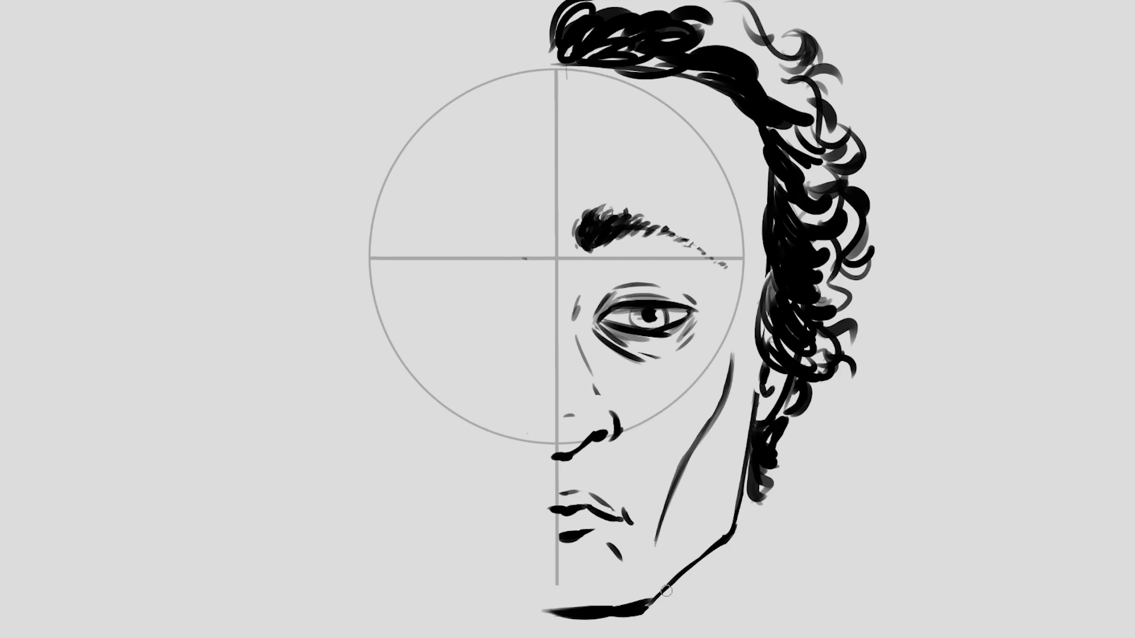
{"action": "key", "text": "ctrl+z"}
{"action": "key", "text": "ctrl+z"}
{"action": "key", "text": "ctrl+z"}
{"action": "key", "text": "ctrl+z"}
{"action": "key", "text": "ctrl+z"}
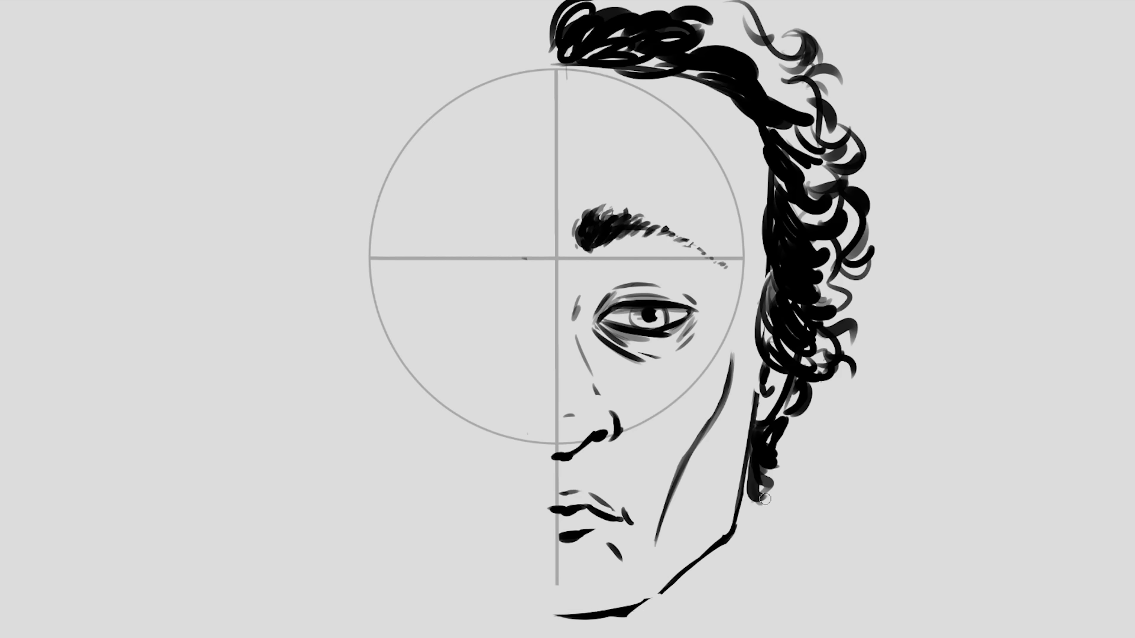
{"action": "mouse_move", "coordinate": [546, 616]}
{"action": "left_mouse_down"}
{"action": "mouse_move", "coordinate": [633, 606]}
{"action": "mouse_move", "coordinate": [698, 560]}
{"action": "left_mouse_up"}
{"action": "left_click_drag", "start_coordinate": [648, 594], "coordinate": [735, 519]}
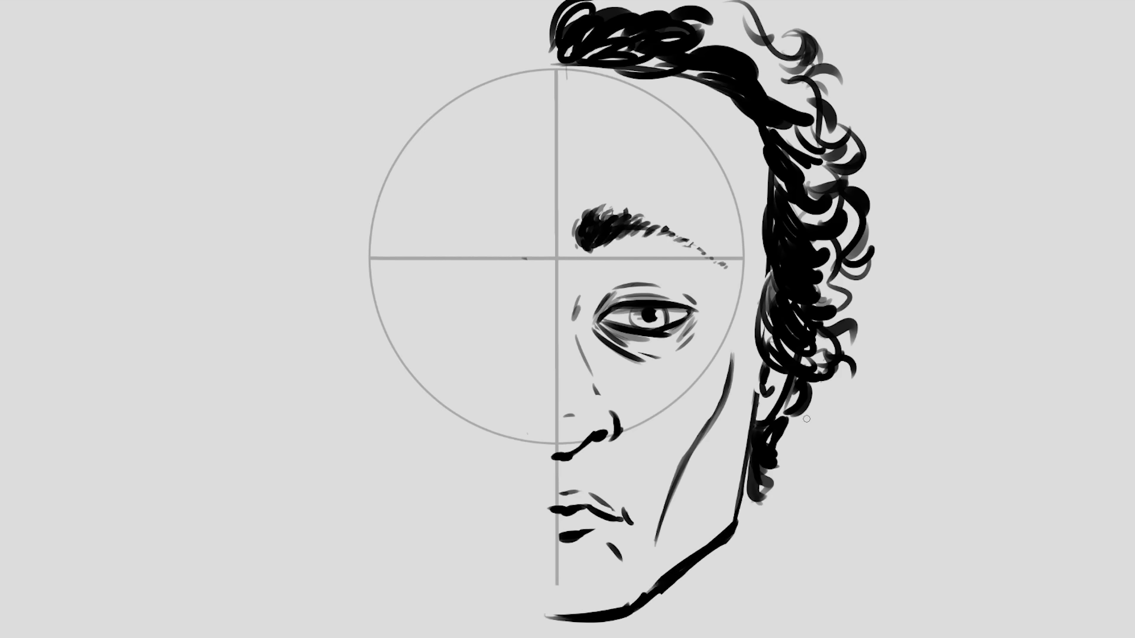
- Draw the neck line behind the jaw and hatch shadow under the jaw
{"action": "left_click_drag", "start_coordinate": [749, 458], "coordinate": [770, 612]}
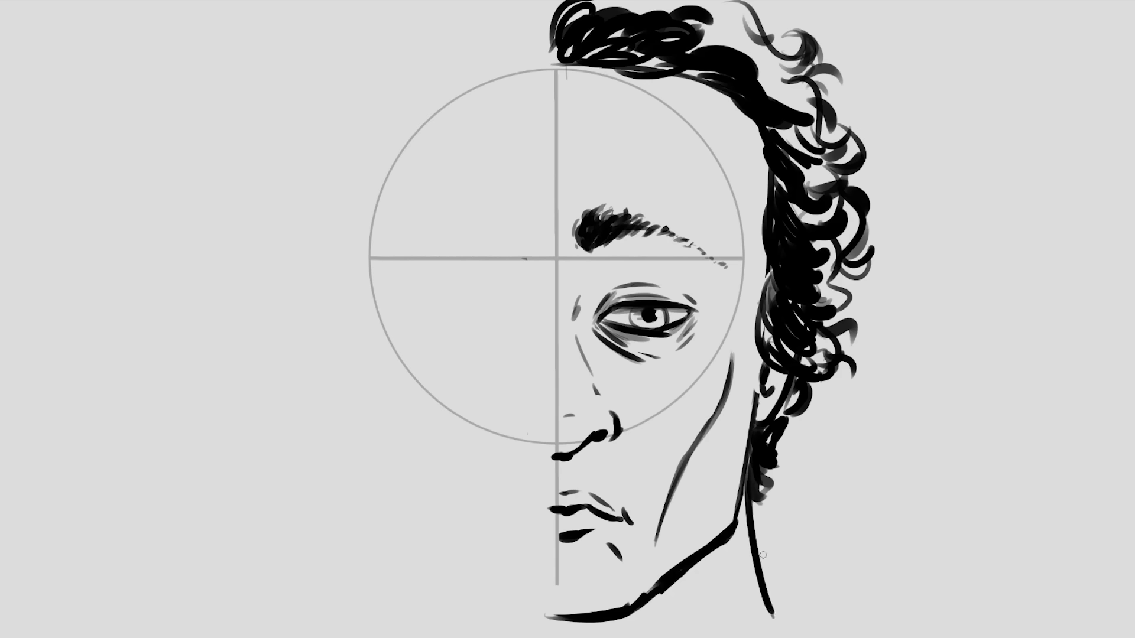
{"action": "left_click_drag", "start_coordinate": [698, 568], "coordinate": [663, 600]}
{"action": "left_click_drag", "start_coordinate": [732, 545], "coordinate": [688, 577]}
{"action": "left_click_drag", "start_coordinate": [707, 564], "coordinate": [670, 608]}
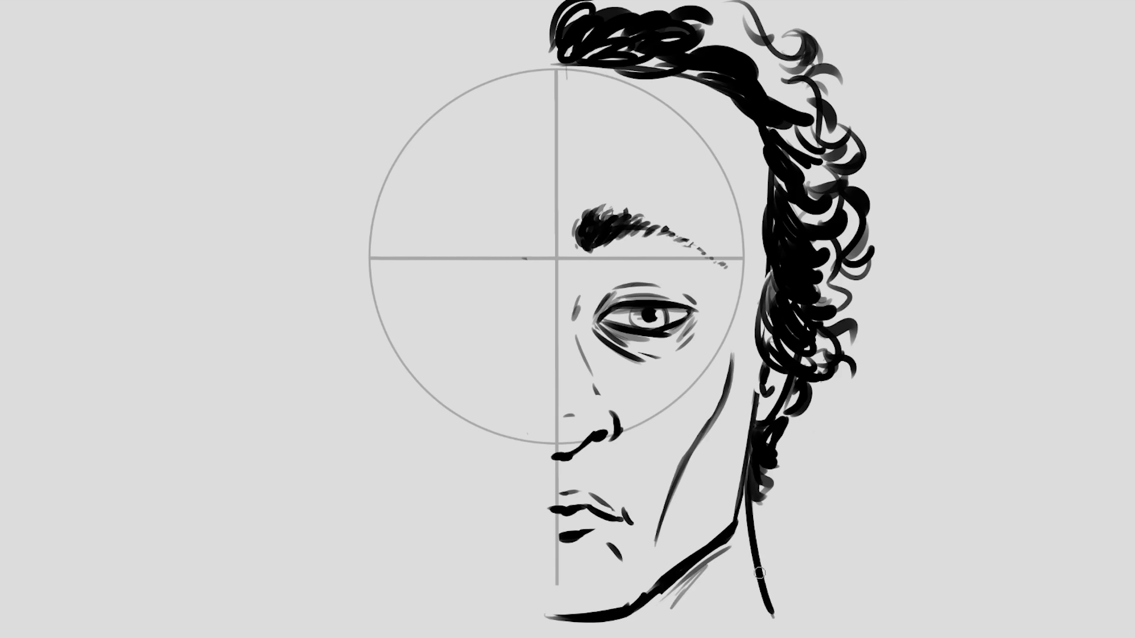
{"action": "left_click_drag", "start_coordinate": [761, 567], "coordinate": [770, 618]}
{"action": "left_click_drag", "start_coordinate": [751, 525], "coordinate": [769, 626]}
- Add small hair curls by the neck and face, darken the nose, thicken the top hair edge
{"action": "left_click_drag", "start_coordinate": [787, 417], "coordinate": [800, 409]}
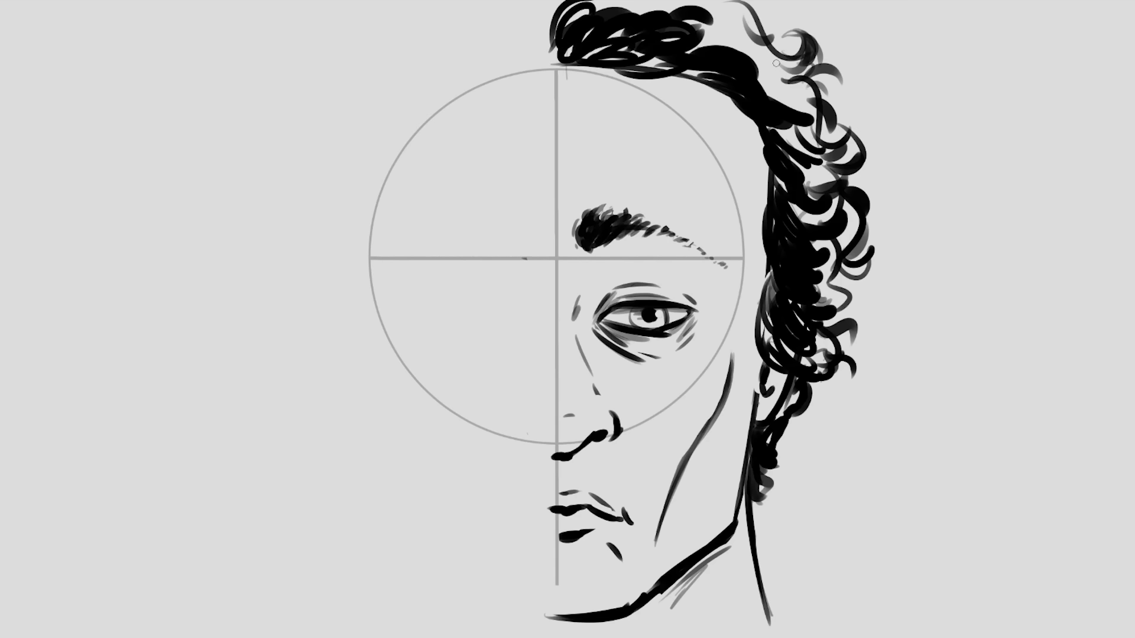
{"action": "left_click_drag", "start_coordinate": [775, 450], "coordinate": [786, 473]}
{"action": "mouse_move", "coordinate": [780, 422]}
{"action": "left_mouse_down"}
{"action": "mouse_move", "coordinate": [788, 445]}
{"action": "mouse_move", "coordinate": [763, 535]}
{"action": "mouse_move", "coordinate": [765, 511]}
{"action": "left_mouse_up"}
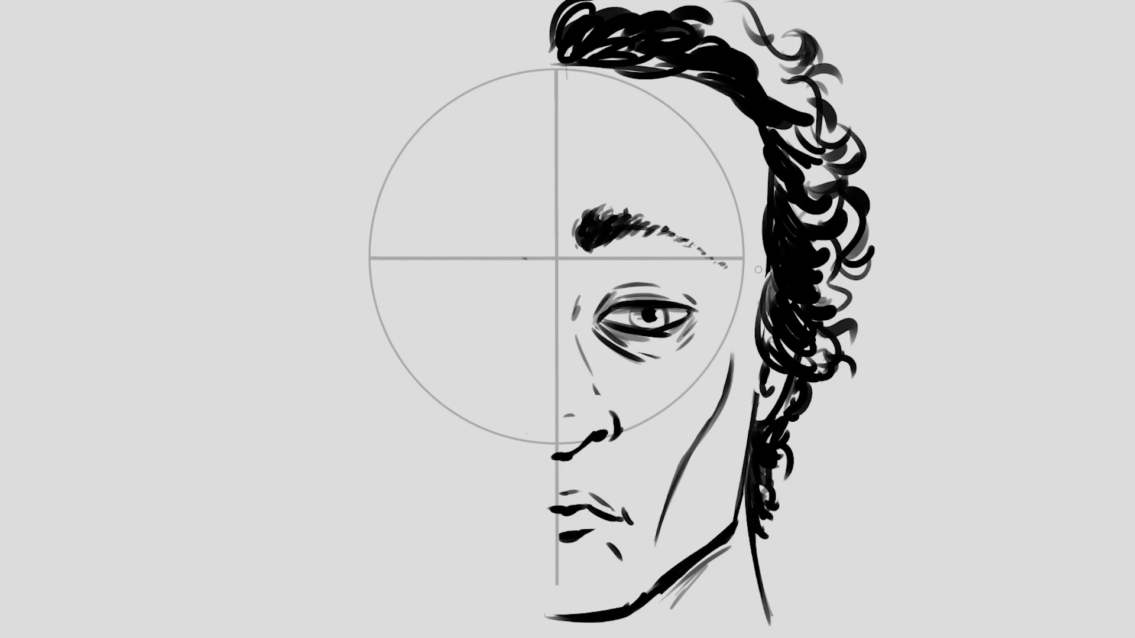
{"action": "left_click_drag", "start_coordinate": [757, 269], "coordinate": [768, 312]}
{"action": "mouse_move", "coordinate": [765, 318]}
{"action": "left_mouse_down"}
{"action": "mouse_move", "coordinate": [773, 346]}
{"action": "mouse_move", "coordinate": [793, 354]}
{"action": "left_mouse_up"}
{"action": "left_click_drag", "start_coordinate": [566, 461], "coordinate": [586, 448]}
{"action": "mouse_move", "coordinate": [556, 64]}
{"action": "left_mouse_down"}
{"action": "mouse_move", "coordinate": [547, 29]}
{"action": "mouse_move", "coordinate": [561, 9]}
{"action": "left_mouse_up"}
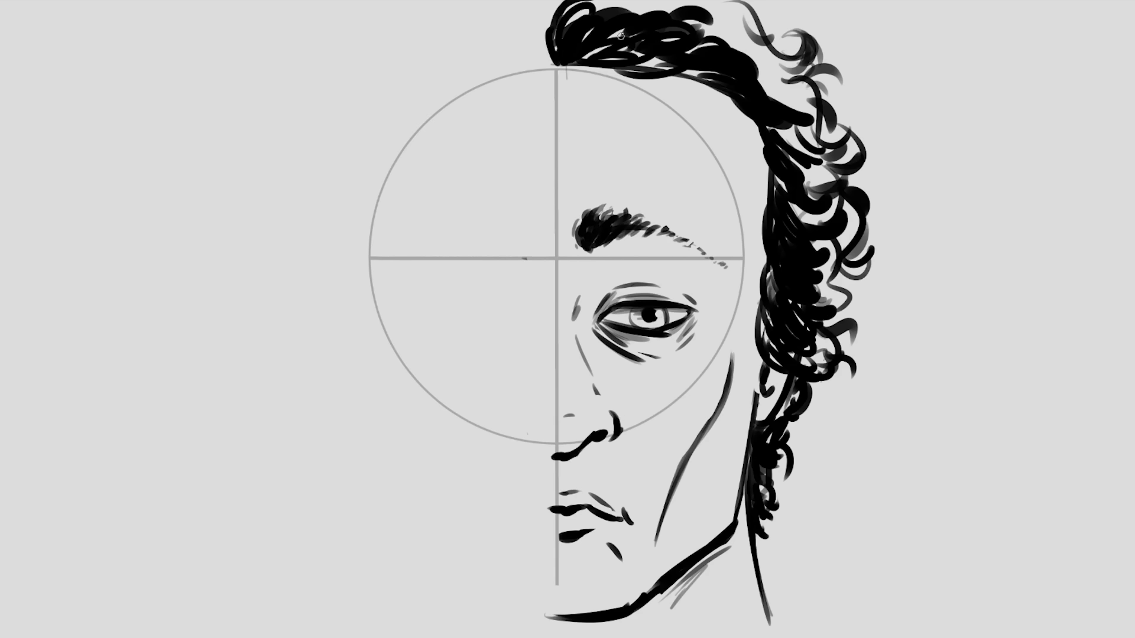
{"action": "left_click_drag", "start_coordinate": [633, 70], "coordinate": [749, 106]}
- Flip the face horizontally and move it left of the centre line
{"action": "key", "text": "ctrl+shift+h"}
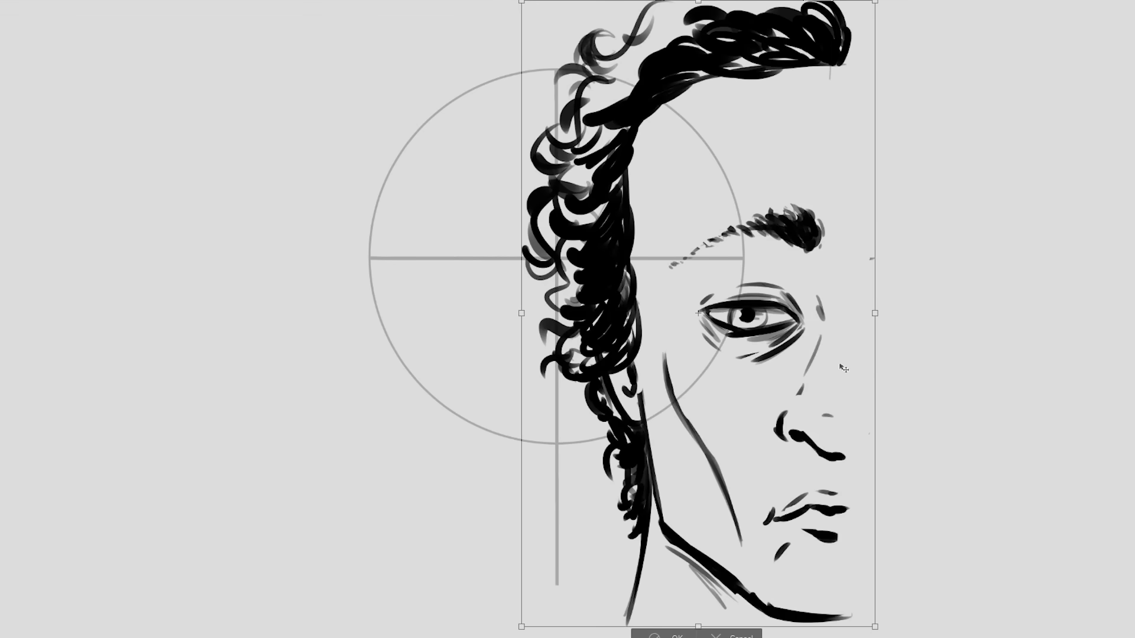
{"action": "left_click_drag", "start_coordinate": [815, 401], "coordinate": [535, 402]}
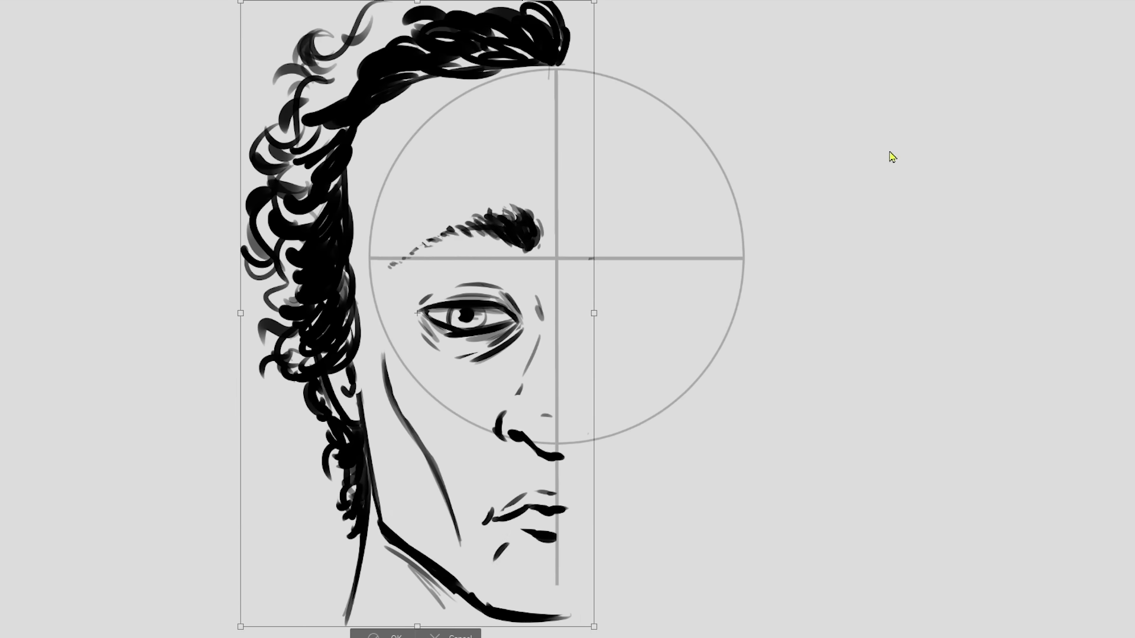
{"action": "key", "text": "Return"}
- Redo the mouth-corner stroke and thicken the jaw tip near the chin
{"action": "key", "text": "ctrl+z"}
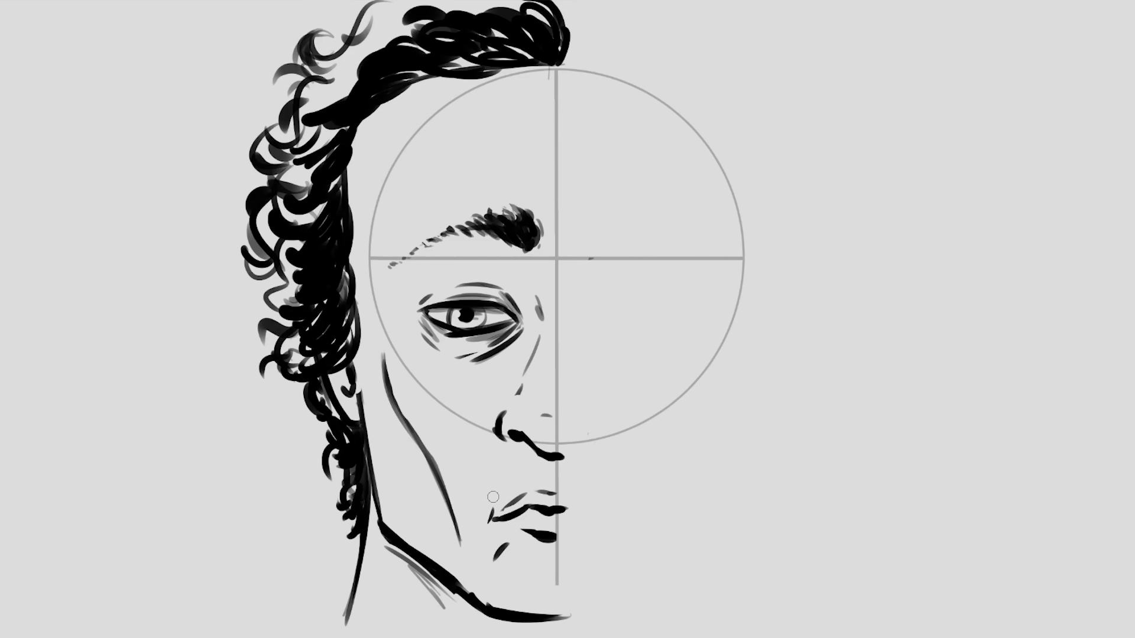
{"action": "mouse_move", "coordinate": [494, 507]}
{"action": "left_mouse_down"}
{"action": "mouse_move", "coordinate": [487, 529]}
{"action": "mouse_move", "coordinate": [544, 508]}
{"action": "mouse_move", "coordinate": [552, 535]}
{"action": "left_mouse_up"}
{"action": "key", "text": "ctrl+z"}
{"action": "left_click_drag", "start_coordinate": [543, 617], "coordinate": [567, 615]}
- Erase hair past the centre line, touch up lip, cheek, eyelid and brow, and lasso the lower eye
{"action": "mouse_move", "coordinate": [569, 68]}
{"action": "left_mouse_down"}
{"action": "mouse_move", "coordinate": [566, 57]}
{"action": "mouse_move", "coordinate": [556, 73]}
{"action": "left_mouse_up"}
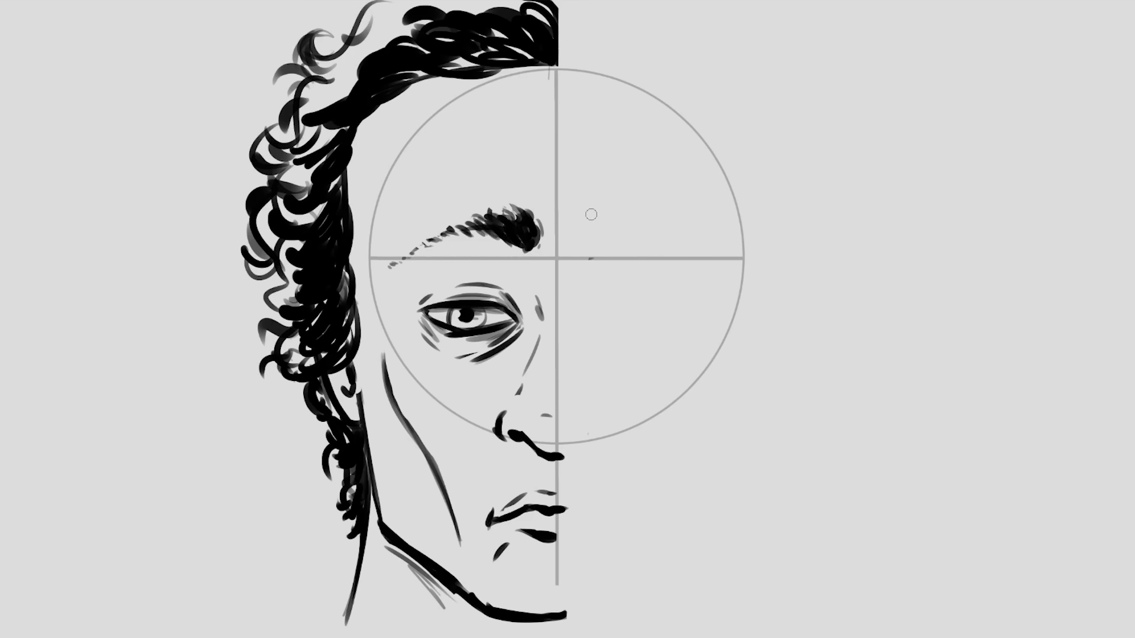
{"action": "left_click", "coordinate": [592, 259]}
{"action": "left_click_drag", "start_coordinate": [569, 506], "coordinate": [564, 512]}
{"action": "left_click_drag", "start_coordinate": [382, 348], "coordinate": [387, 376]}
{"action": "left_click_drag", "start_coordinate": [422, 311], "coordinate": [414, 310]}
{"action": "mouse_move", "coordinate": [408, 260]}
{"action": "left_mouse_down"}
{"action": "mouse_move", "coordinate": [390, 267]}
{"action": "mouse_move", "coordinate": [429, 238]}
{"action": "mouse_move", "coordinate": [478, 228]}
{"action": "left_mouse_up"}
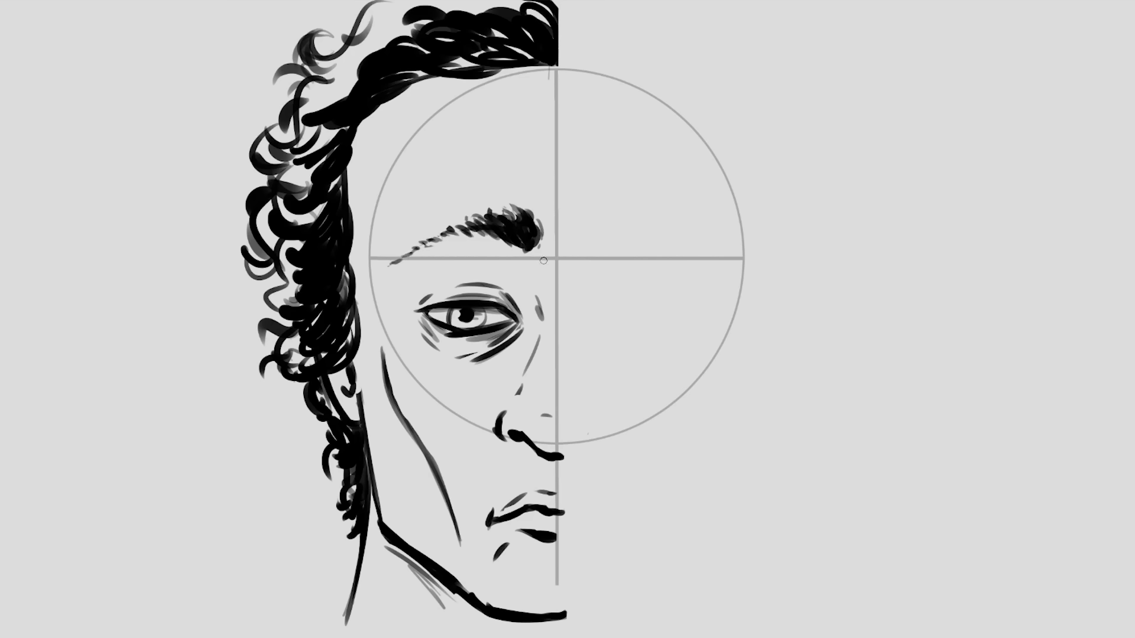
{"action": "left_click_drag", "start_coordinate": [543, 261], "coordinate": [549, 244]}
{"action": "left_click_drag", "start_coordinate": [458, 305], "coordinate": [495, 309]}
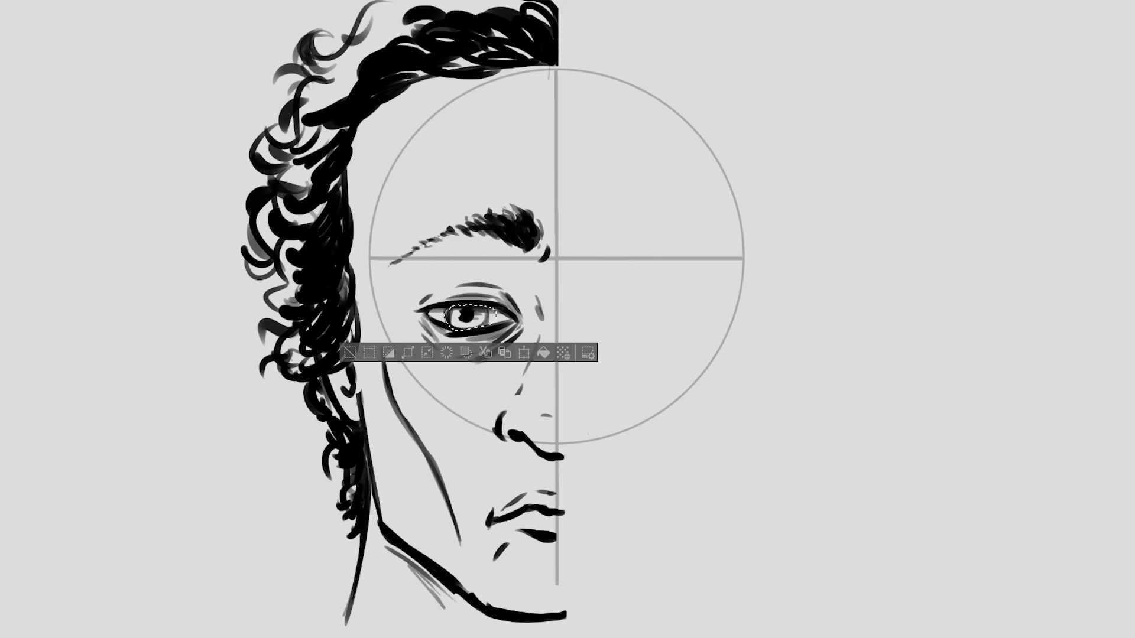
- Transform the selected eye slightly up and right, then deselect
{"action": "key", "text": "ctrl+t"}
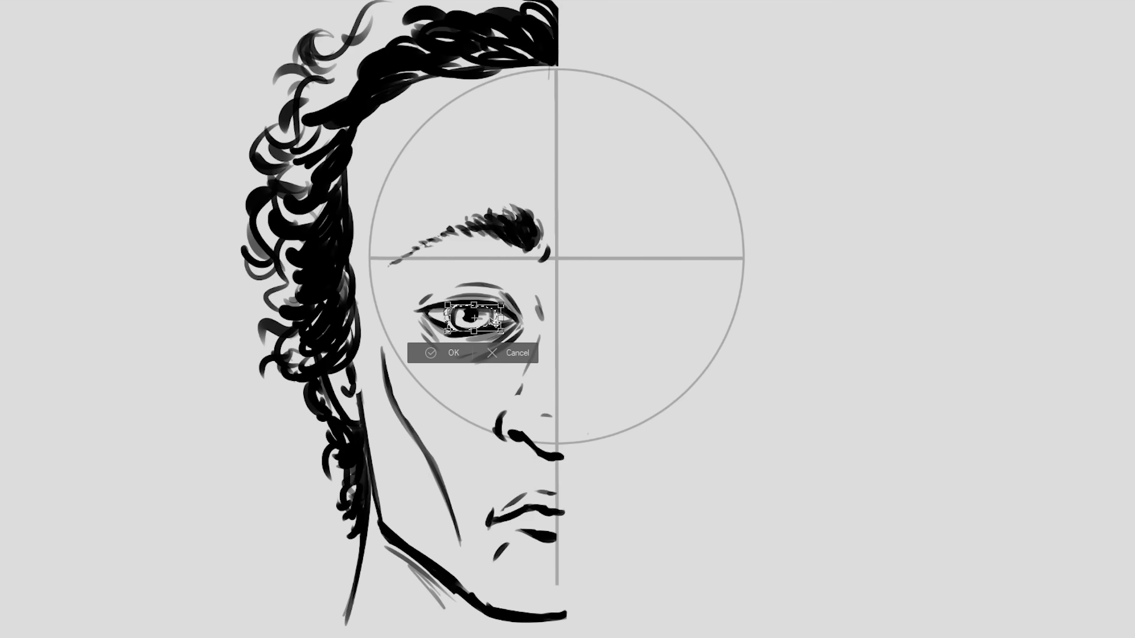
{"action": "left_click_drag", "start_coordinate": [496, 321], "coordinate": [499, 320]}
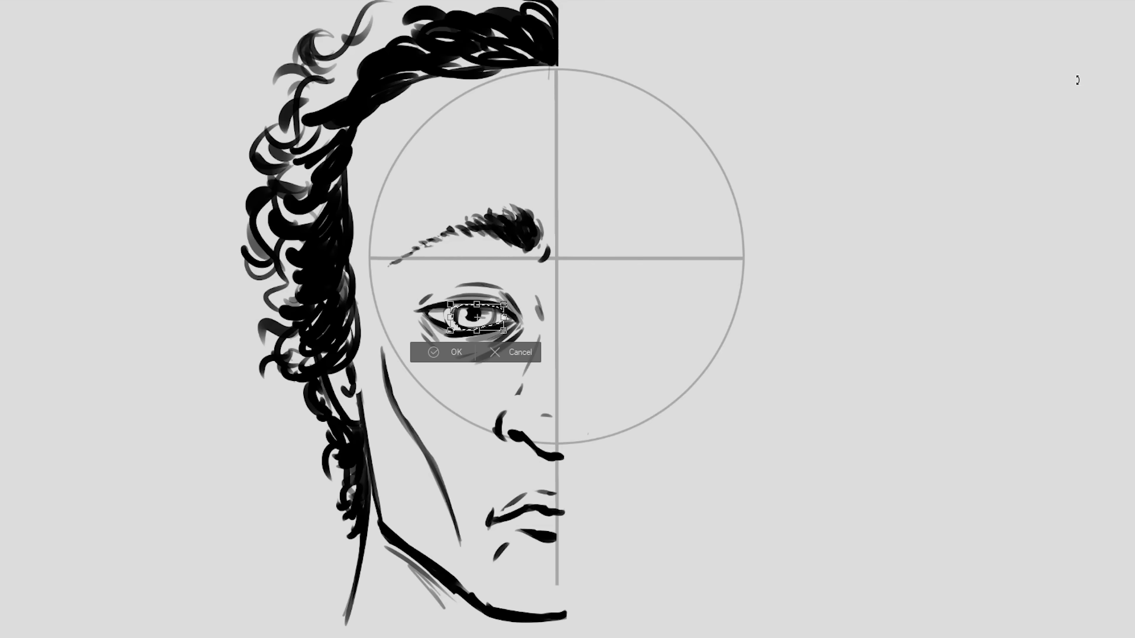
{"action": "key", "text": "Return"}
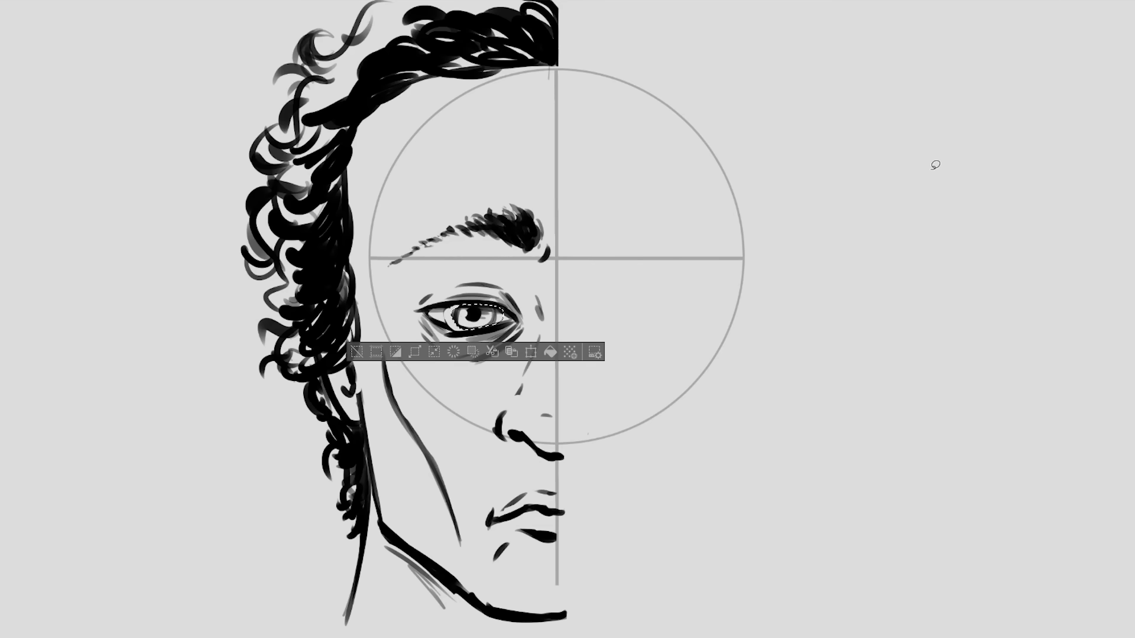
{"action": "key", "text": "ctrl+d"}
{"action": "key", "text": "ctrl+z"}
{"action": "key", "text": "ctrl+d"}
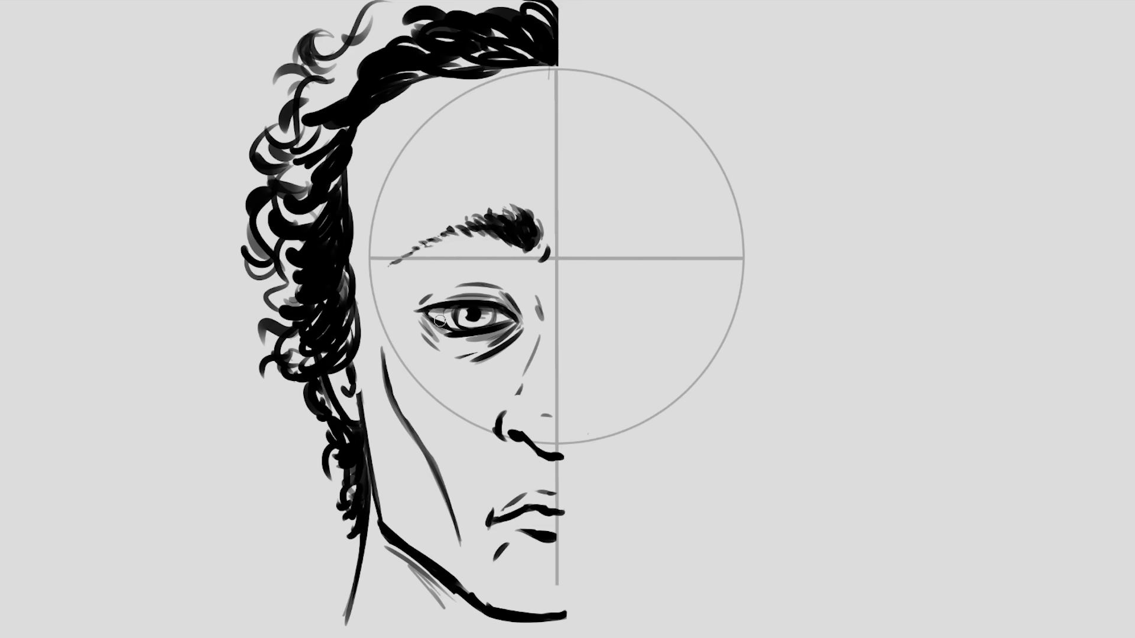
- Darken the outer eye corner, nose lines, nostril, jaw and left neck line
{"action": "left_click", "coordinate": [516, 323]}
{"action": "left_click_drag", "start_coordinate": [538, 295], "coordinate": [541, 322]}
{"action": "left_click_drag", "start_coordinate": [530, 365], "coordinate": [499, 425]}
{"action": "left_click_drag", "start_coordinate": [549, 466], "coordinate": [551, 480]}
{"action": "left_click_drag", "start_coordinate": [372, 484], "coordinate": [384, 528]}
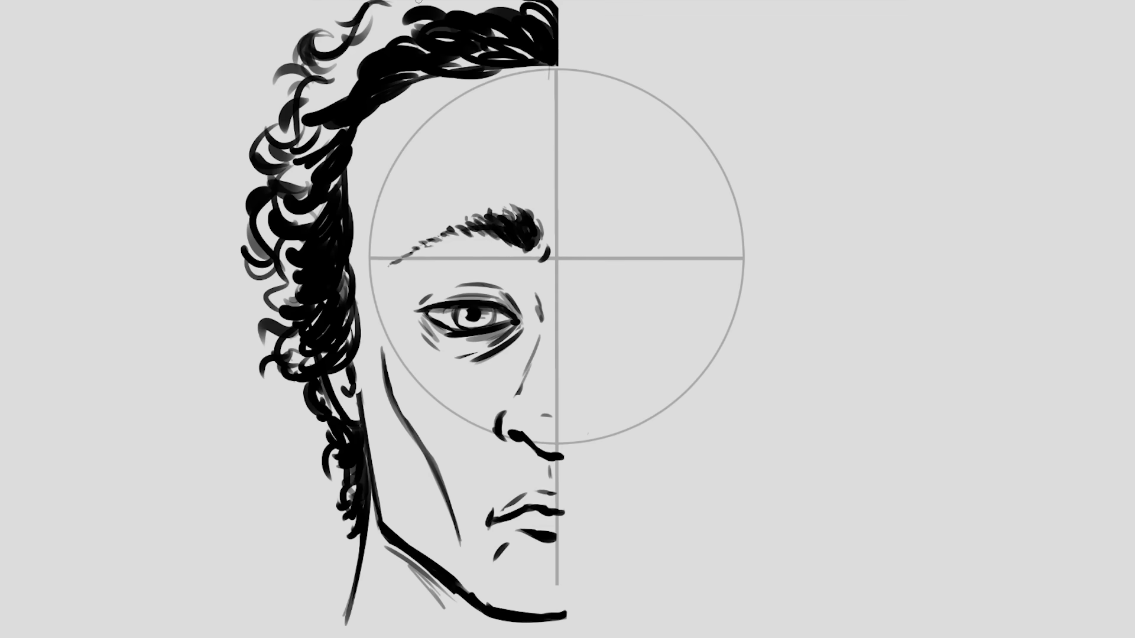
{"action": "left_click_drag", "start_coordinate": [358, 541], "coordinate": [344, 627]}
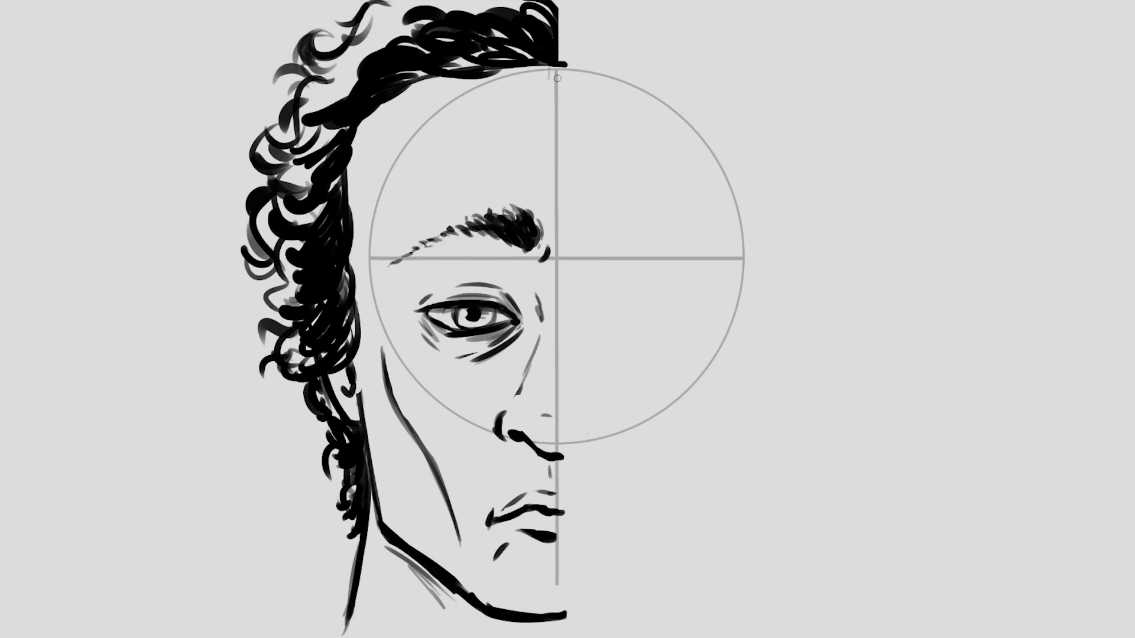
{"action": "left_click_drag", "start_coordinate": [556, 316], "coordinate": [562, 316]}
{"action": "key", "text": "ctrl+z"}
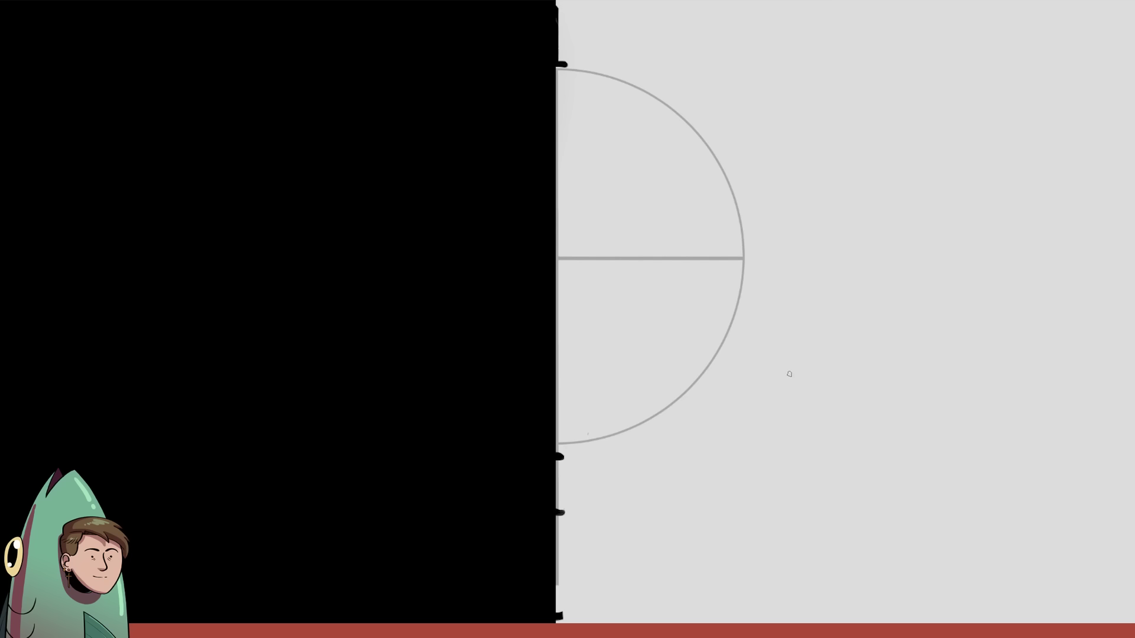
{"action": "left_click_drag", "start_coordinate": [771, 383], "coordinate": [996, 542]}
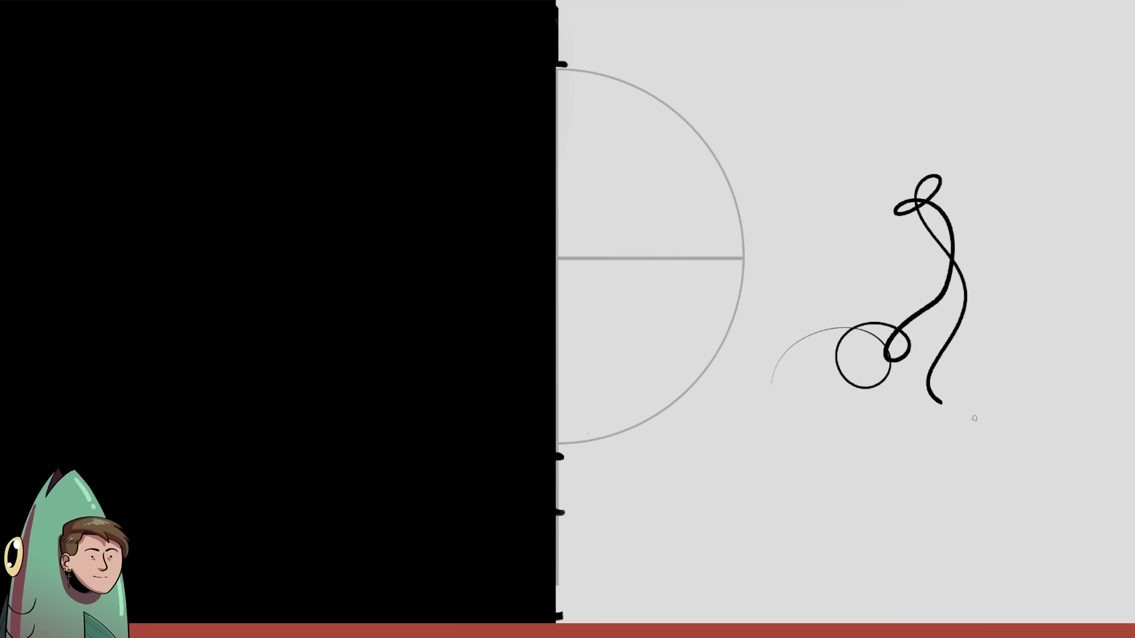
{"action": "key", "text": "ctrl+z"}
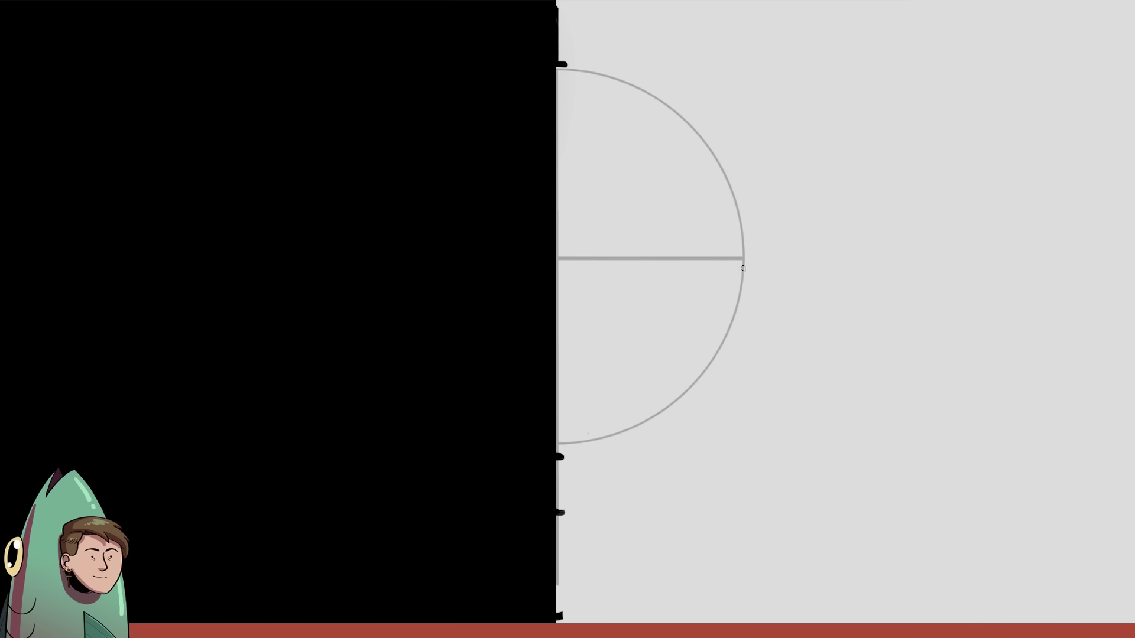
{"action": "left_click_drag", "start_coordinate": [743, 269], "coordinate": [749, 423]}
{"action": "key", "text": "ctrl+z"}
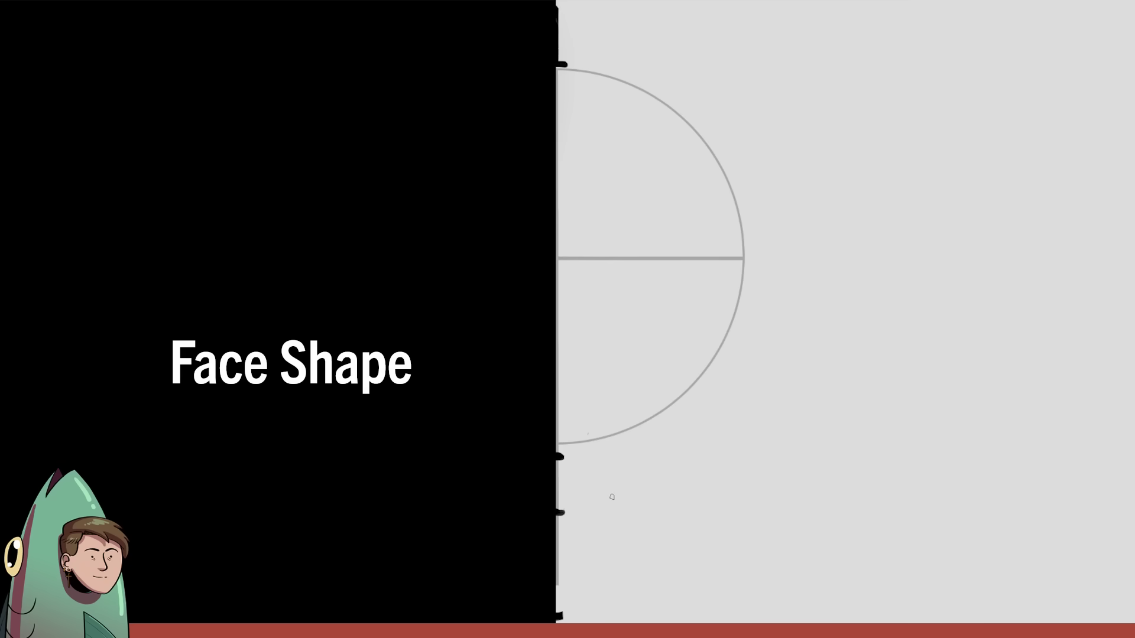
- Ink the side of the face straight down from the circle's right edge, retrying several times
{"action": "mouse_move", "coordinate": [743, 256]}
{"action": "left_mouse_down"}
{"action": "mouse_move", "coordinate": [758, 570]}
{"action": "mouse_move", "coordinate": [664, 601]}
{"action": "mouse_move", "coordinate": [568, 607]}
{"action": "left_mouse_up"}
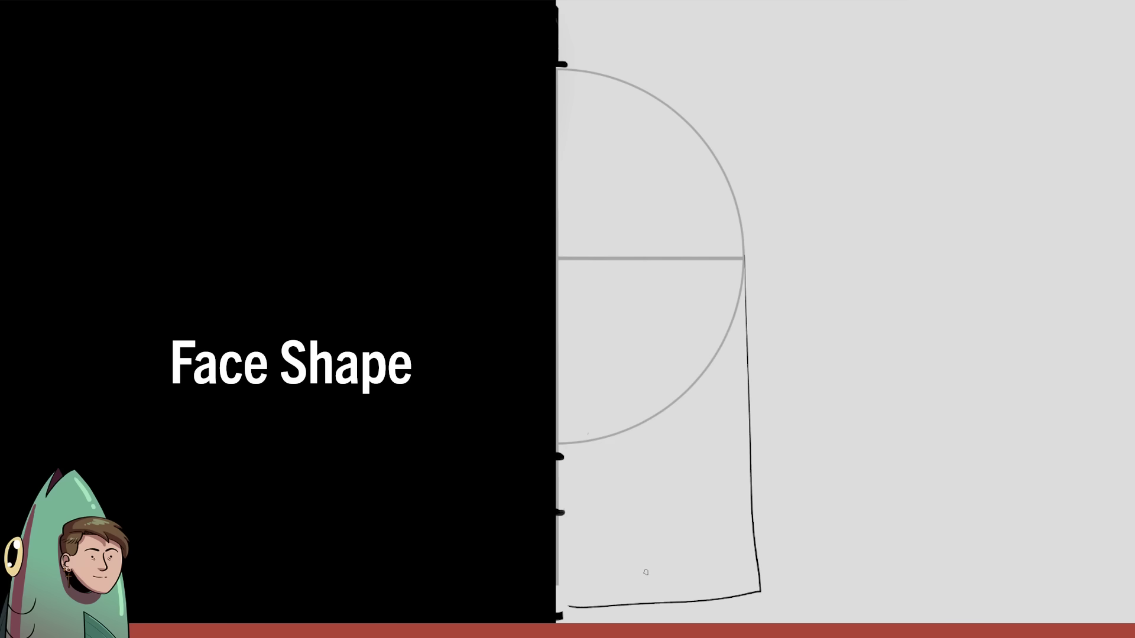
{"action": "key", "text": "ctrl+z"}
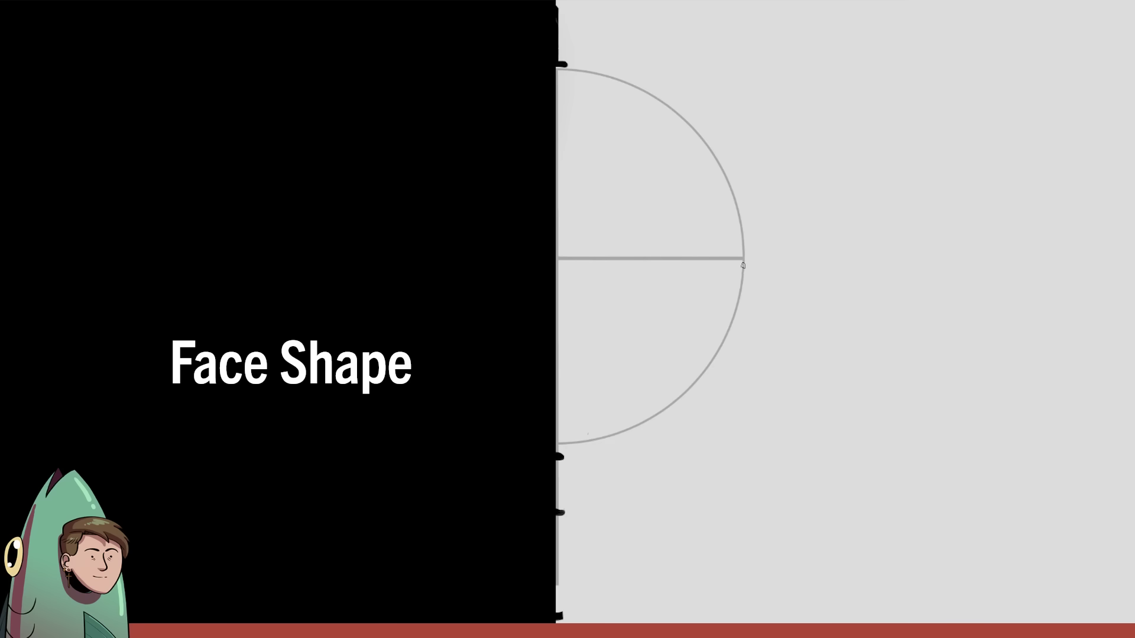
{"action": "mouse_move", "coordinate": [744, 250]}
{"action": "left_mouse_down"}
{"action": "mouse_move", "coordinate": [738, 482]}
{"action": "mouse_move", "coordinate": [588, 613]}
{"action": "mouse_move", "coordinate": [559, 616]}
{"action": "left_mouse_up"}
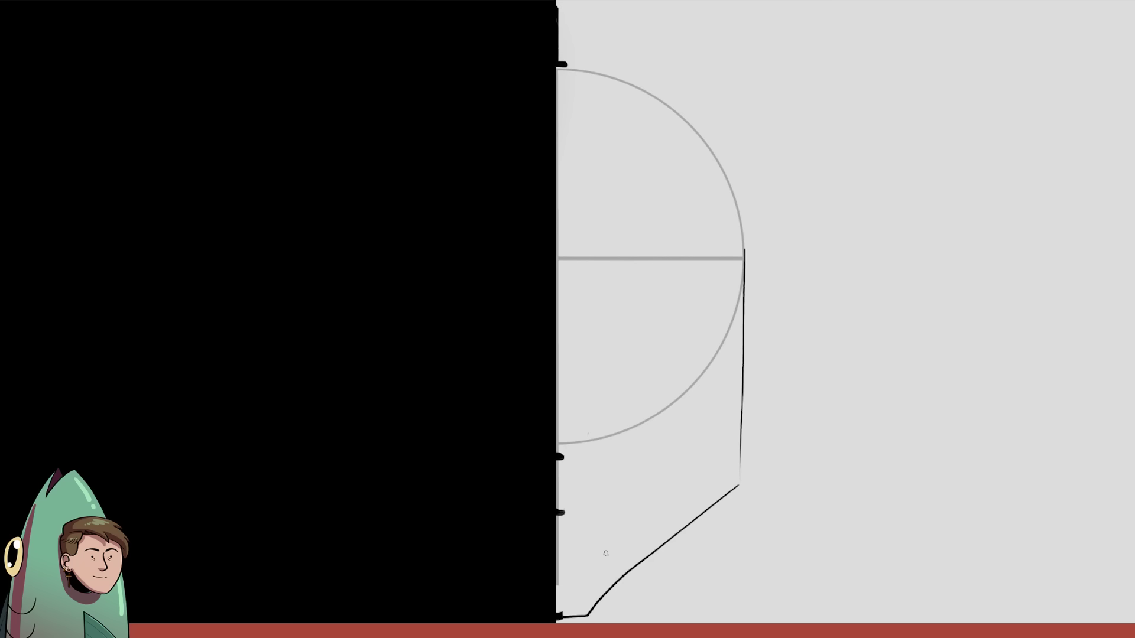
{"action": "left_click_drag", "start_coordinate": [741, 466], "coordinate": [732, 517]}
{"action": "key", "text": "ctrl+z"}
{"action": "left_click_drag", "start_coordinate": [745, 261], "coordinate": [730, 538]}
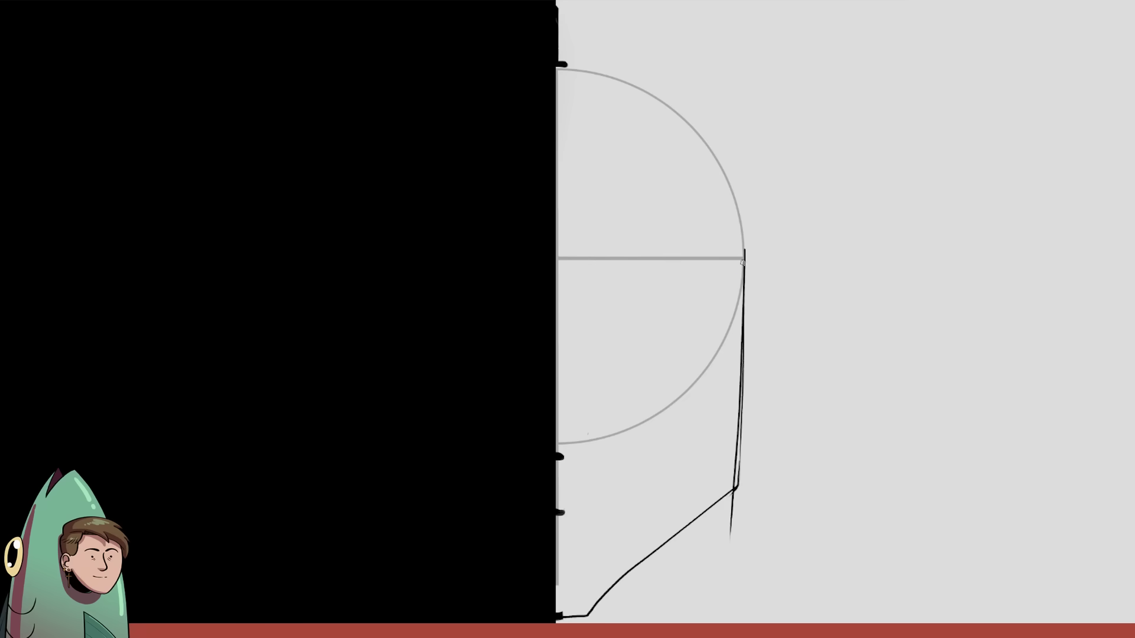
{"action": "key", "text": "ctrl+z"}
{"action": "left_click_drag", "start_coordinate": [744, 253], "coordinate": [741, 556]}
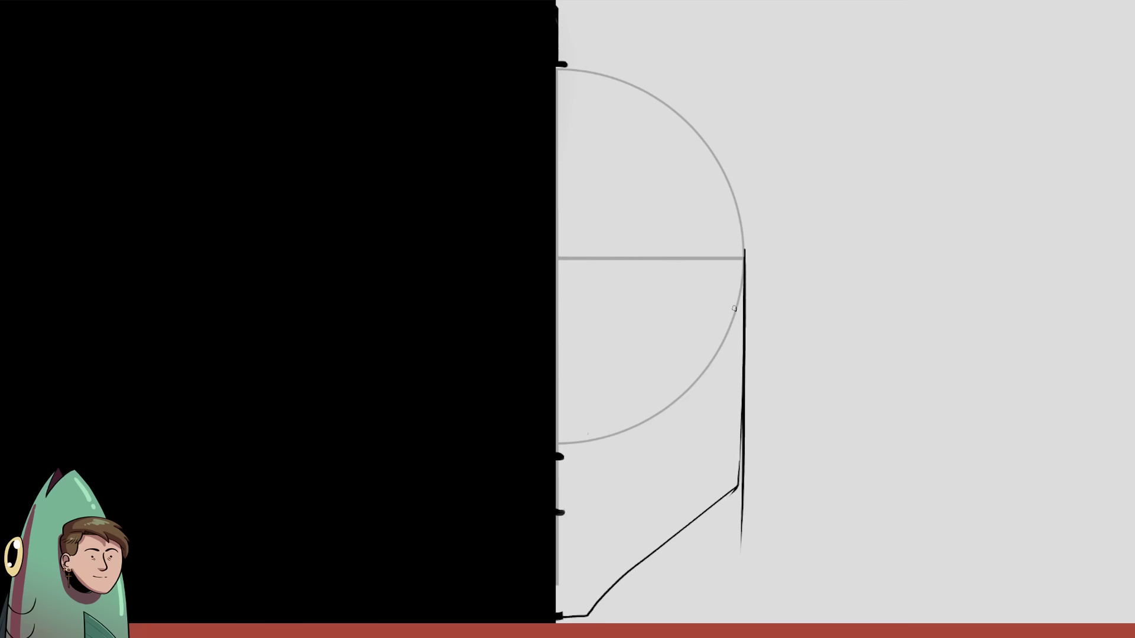
{"action": "key", "text": "ctrl+z"}
{"action": "left_click_drag", "start_coordinate": [744, 253], "coordinate": [730, 566]}
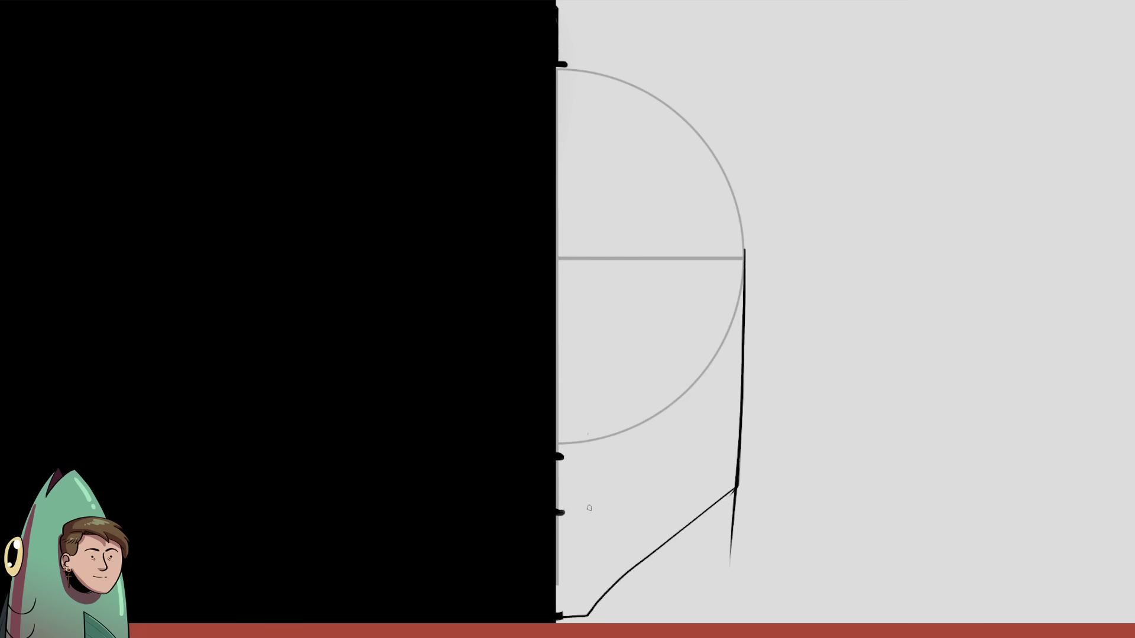
- Remove stray marks and redraw the side line joined to the chin diagonal
{"action": "left_click_drag", "start_coordinate": [588, 508], "coordinate": [583, 513]}
{"action": "mouse_move", "coordinate": [589, 456]}
{"action": "left_mouse_down"}
{"action": "mouse_move", "coordinate": [572, 459]}
{"action": "mouse_move", "coordinate": [580, 466]}
{"action": "left_mouse_up"}
{"action": "key", "text": "ctrl+z"}
{"action": "key", "text": "ctrl+z"}
{"action": "left_click_drag", "start_coordinate": [750, 299], "coordinate": [732, 489]}
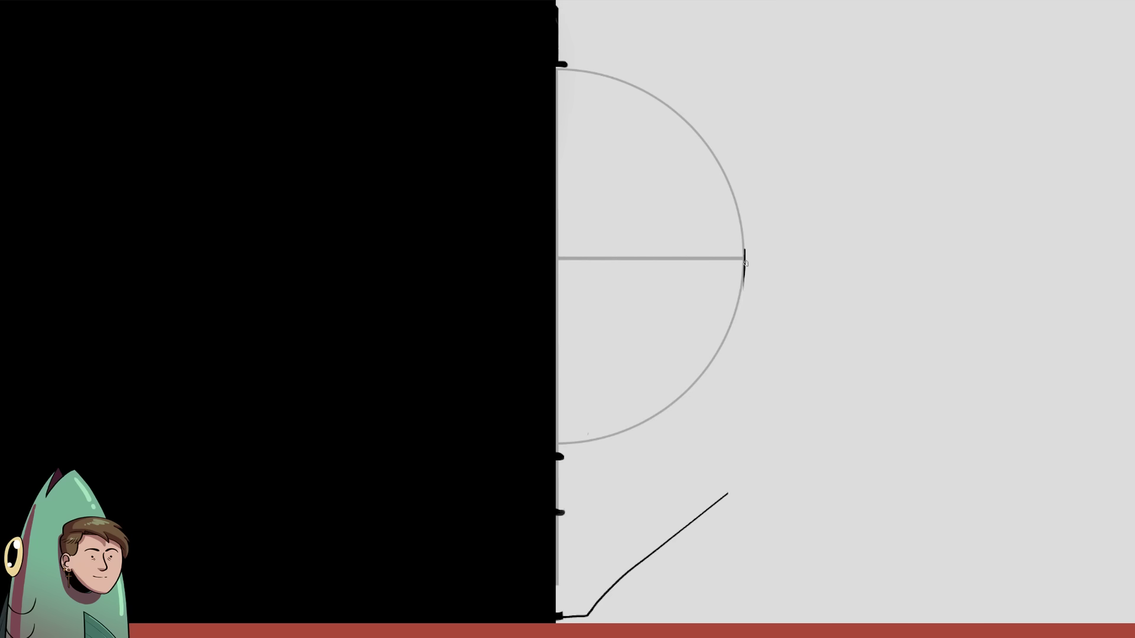
{"action": "left_click_drag", "start_coordinate": [744, 252], "coordinate": [727, 537]}
{"action": "key", "text": "ctrl+z"}
{"action": "left_click_drag", "start_coordinate": [744, 252], "coordinate": [721, 597]}
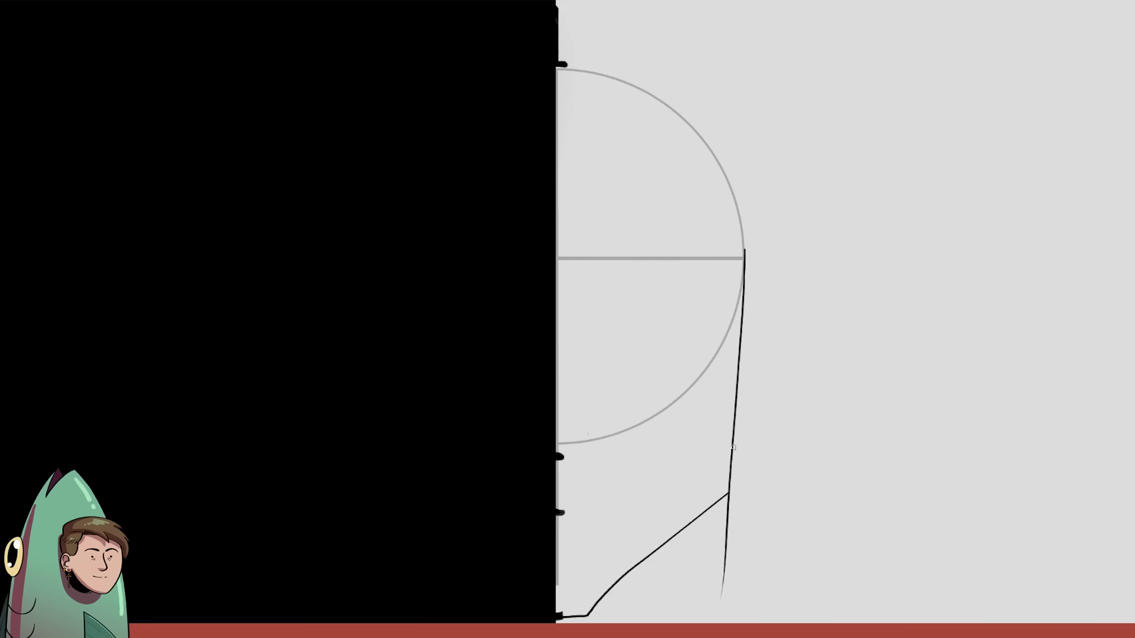
{"action": "left_click_drag", "start_coordinate": [729, 479], "coordinate": [721, 597]}
{"action": "key", "text": "ctrl+z"}
- Thicken the jaw and chin corners, discarding two rough sketch strokes
{"action": "left_click_drag", "start_coordinate": [730, 482], "coordinate": [714, 506]}
{"action": "key", "text": "ctrl+z"}
{"action": "left_click_drag", "start_coordinate": [596, 600], "coordinate": [578, 618]}
{"action": "key", "text": "ctrl+z"}
{"action": "left_click_drag", "start_coordinate": [591, 608], "coordinate": [572, 610]}
{"action": "left_click_drag", "start_coordinate": [707, 476], "coordinate": [594, 585]}
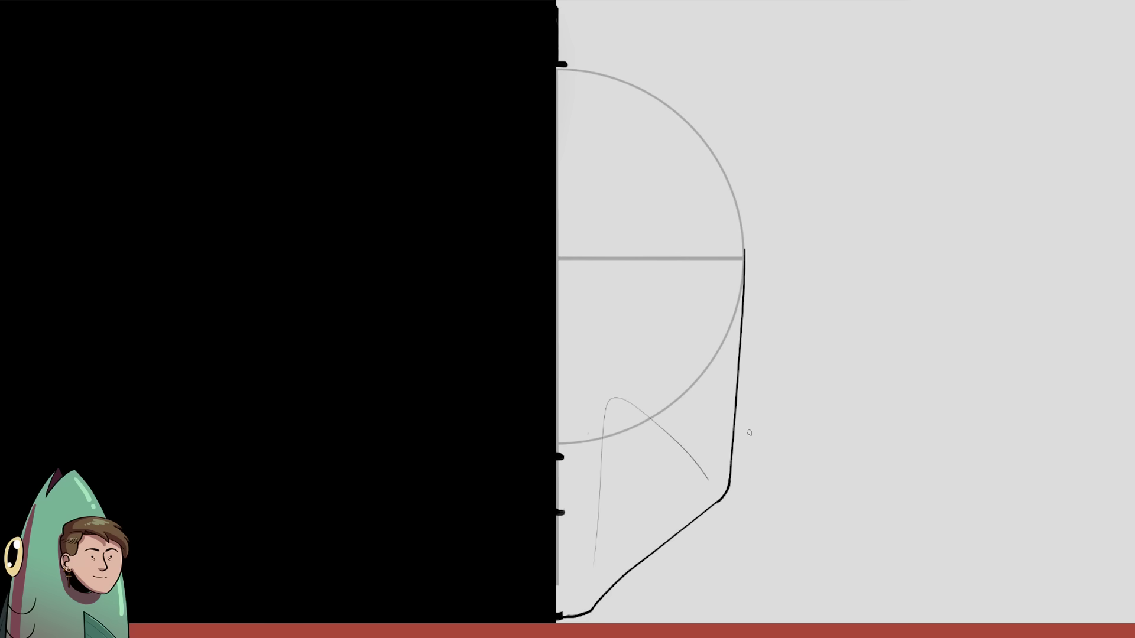
{"action": "left_click_drag", "start_coordinate": [679, 207], "coordinate": [695, 351]}
{"action": "key", "text": "ctrl+z"}
{"action": "key", "text": "ctrl+z"}
- Ink the upper eyelid and a shorter lower lid extending to the outer corner
{"action": "left_click_drag", "start_coordinate": [584, 298], "coordinate": [692, 306]}
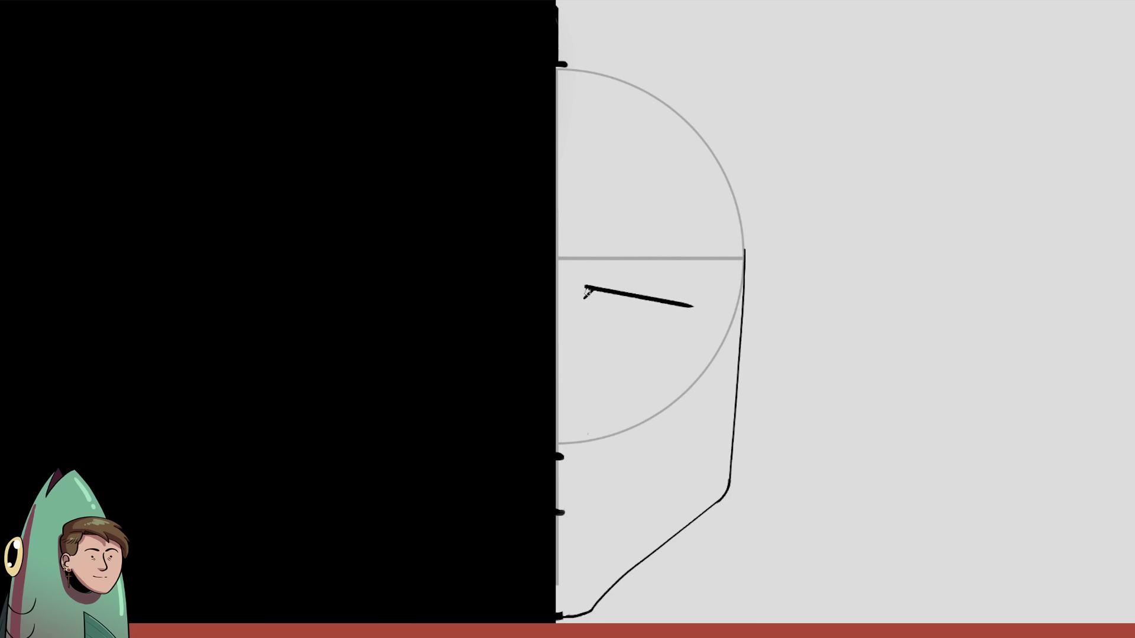
{"action": "left_click_drag", "start_coordinate": [594, 308], "coordinate": [671, 313]}
{"action": "key", "text": "ctrl+z"}
{"action": "mouse_move", "coordinate": [594, 304]}
{"action": "left_mouse_down"}
{"action": "mouse_move", "coordinate": [621, 317]}
{"action": "mouse_move", "coordinate": [677, 305]}
{"action": "left_mouse_up"}
{"action": "left_click_drag", "start_coordinate": [590, 308], "coordinate": [613, 318]}
{"action": "key", "text": "ctrl+z"}
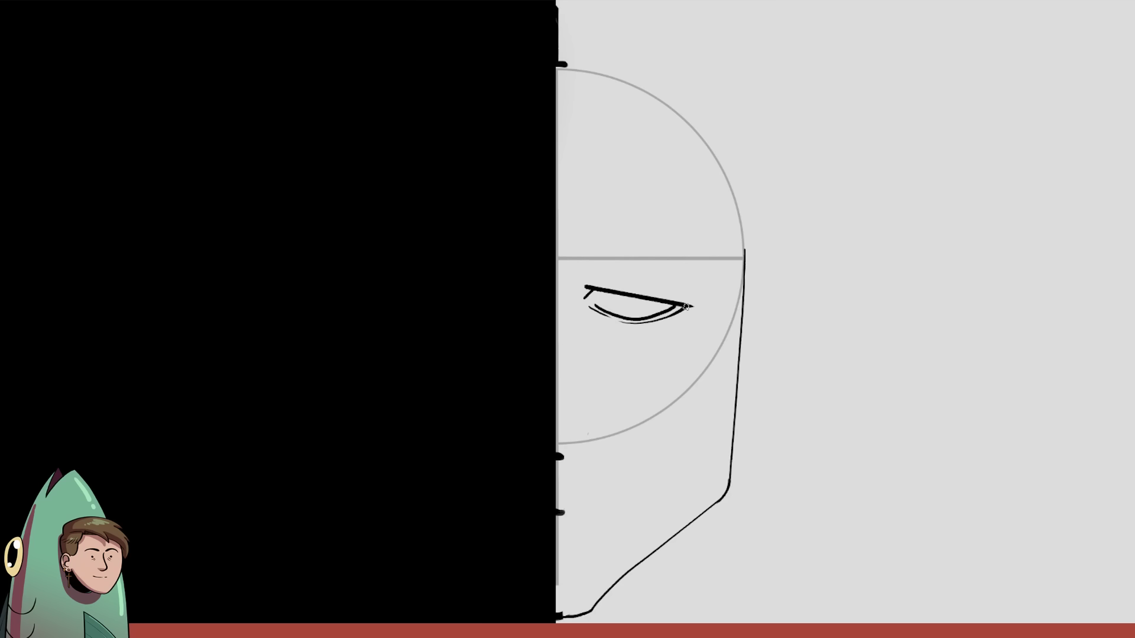
{"action": "left_click_drag", "start_coordinate": [626, 324], "coordinate": [688, 302]}
- Add lash strokes at the inner corner and the iris curve inside the eye
{"action": "mouse_move", "coordinate": [577, 300]}
{"action": "left_mouse_down"}
{"action": "mouse_move", "coordinate": [587, 287]}
{"action": "mouse_move", "coordinate": [577, 328]}
{"action": "mouse_move", "coordinate": [600, 352]}
{"action": "mouse_move", "coordinate": [653, 359]}
{"action": "mouse_move", "coordinate": [698, 325]}
{"action": "left_mouse_up"}
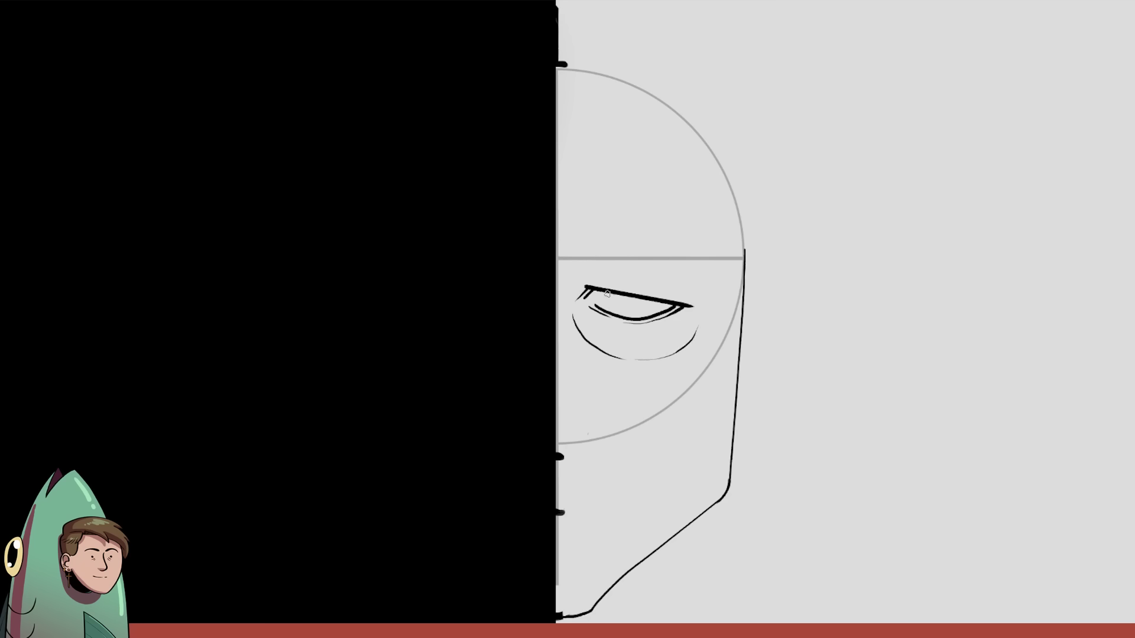
{"action": "mouse_move", "coordinate": [607, 290]}
{"action": "left_mouse_down"}
{"action": "mouse_move", "coordinate": [625, 309]}
{"action": "mouse_move", "coordinate": [615, 308]}
{"action": "mouse_move", "coordinate": [644, 293]}
{"action": "mouse_move", "coordinate": [623, 299]}
{"action": "mouse_move", "coordinate": [635, 304]}
{"action": "left_mouse_up"}
{"action": "key", "text": "ctrl+z"}
{"action": "key", "text": "ctrl+z"}
- Make the upper eyelid bolder and add a crease under the eye's inner side
{"action": "left_click_drag", "start_coordinate": [582, 287], "coordinate": [681, 306]}
{"action": "left_click_drag", "start_coordinate": [583, 287], "coordinate": [697, 304]}
{"action": "key", "text": "ctrl+z"}
{"action": "left_click_drag", "start_coordinate": [674, 311], "coordinate": [696, 305]}
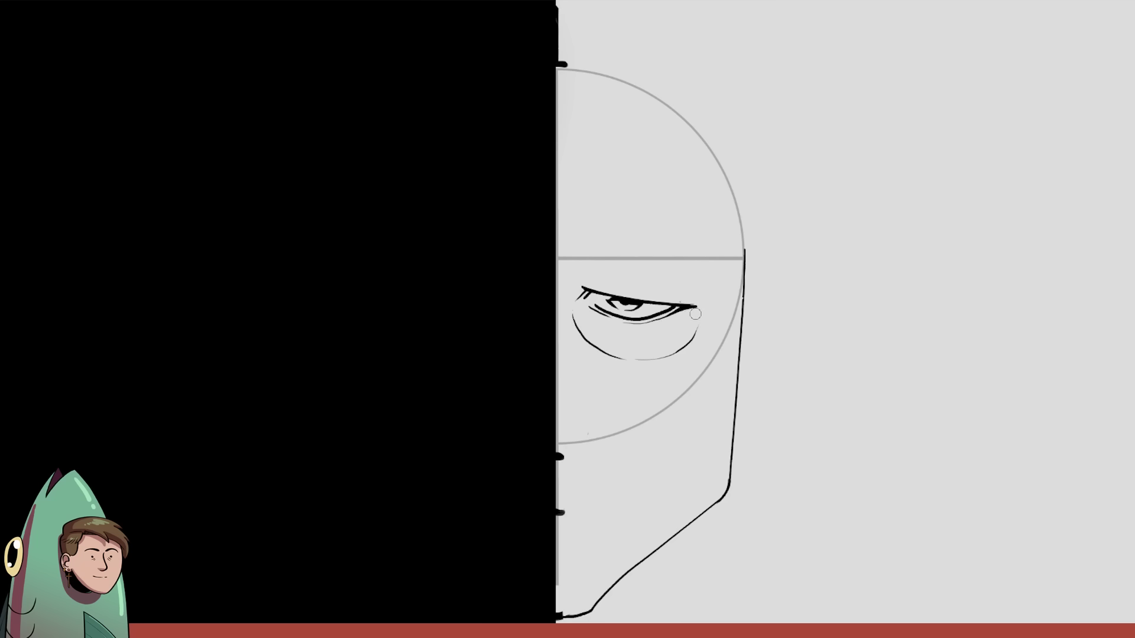
{"action": "key", "text": "ctrl+z"}
{"action": "mouse_move", "coordinate": [577, 311]}
{"action": "left_mouse_down"}
{"action": "mouse_move", "coordinate": [604, 329]}
{"action": "mouse_move", "coordinate": [683, 326]}
{"action": "left_mouse_up"}
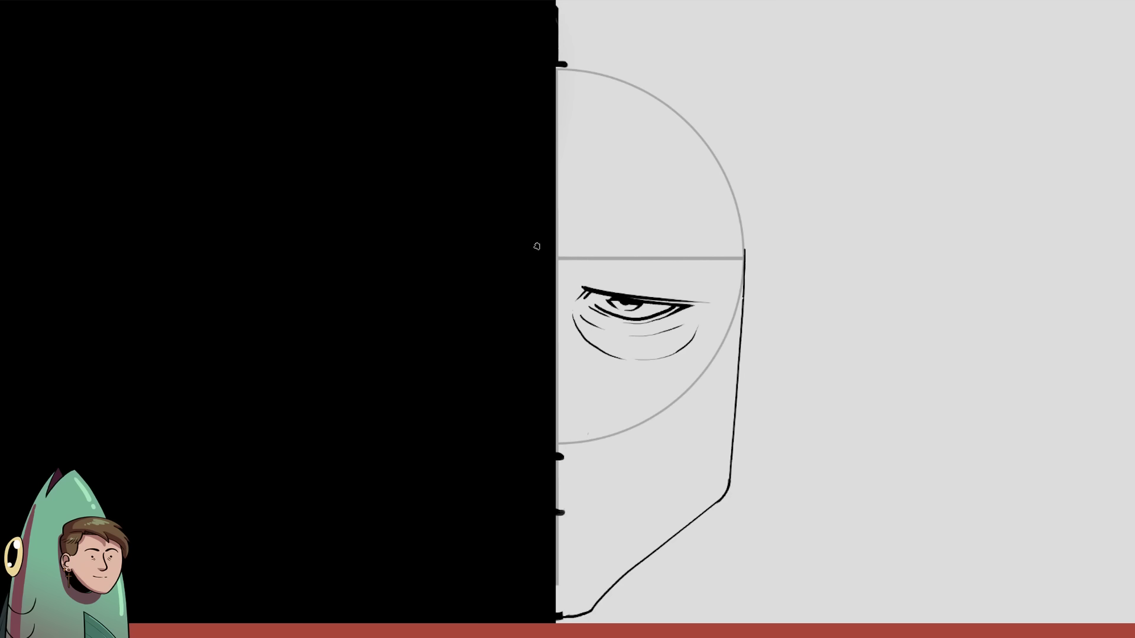
{"action": "left_click_drag", "start_coordinate": [582, 288], "coordinate": [695, 302]}
- Redraw the under-eye bag curve and extend the eye's outer corner to the right
{"action": "mouse_move", "coordinate": [700, 319]}
{"action": "left_mouse_down"}
{"action": "mouse_move", "coordinate": [670, 354]}
{"action": "mouse_move", "coordinate": [643, 345]}
{"action": "left_mouse_up"}
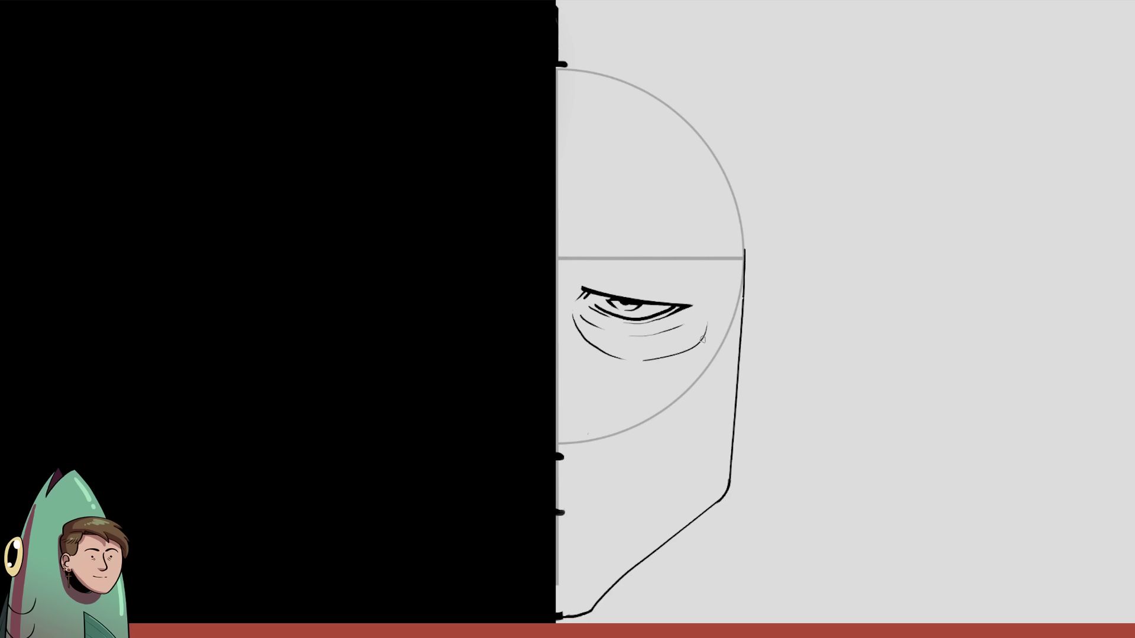
{"action": "left_click_drag", "start_coordinate": [702, 324], "coordinate": [639, 352]}
{"action": "left_click_drag", "start_coordinate": [694, 308], "coordinate": [724, 304]}
{"action": "key", "text": "ctrl+z"}
- Thicken the upper lid, then start the eyebrow with a dark inner end and guide lines
{"action": "left_click_drag", "start_coordinate": [583, 290], "coordinate": [690, 306]}
{"action": "key", "text": "ctrl+z"}
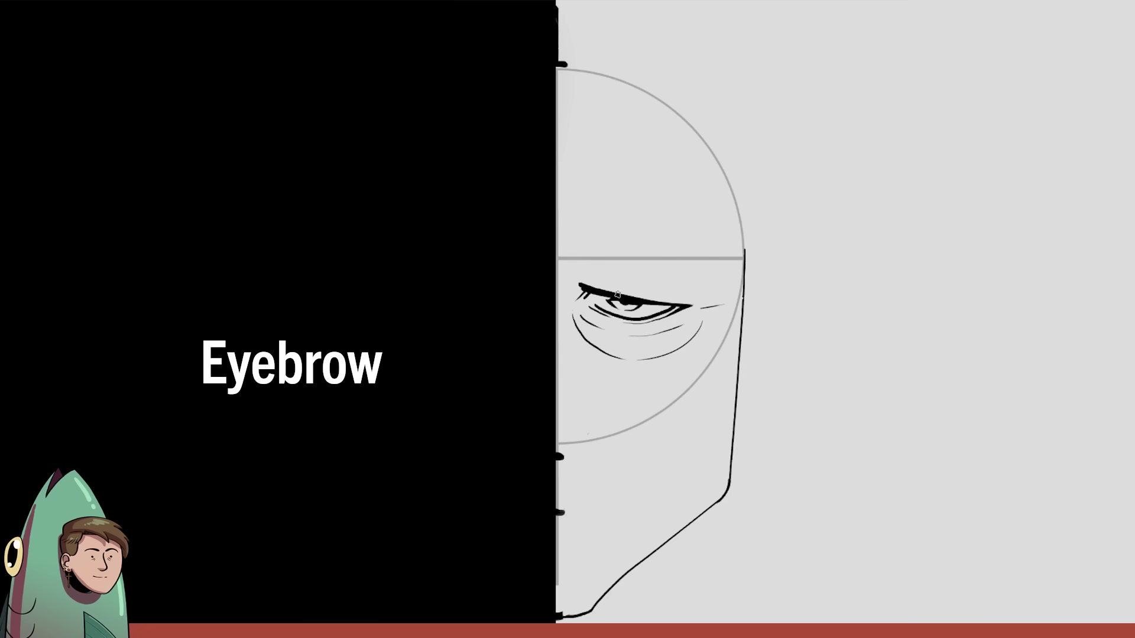
{"action": "mouse_move", "coordinate": [583, 288]}
{"action": "left_mouse_down"}
{"action": "mouse_move", "coordinate": [688, 306]}
{"action": "mouse_move", "coordinate": [645, 297]}
{"action": "left_mouse_up"}
{"action": "left_click_drag", "start_coordinate": [573, 249], "coordinate": [576, 267]}
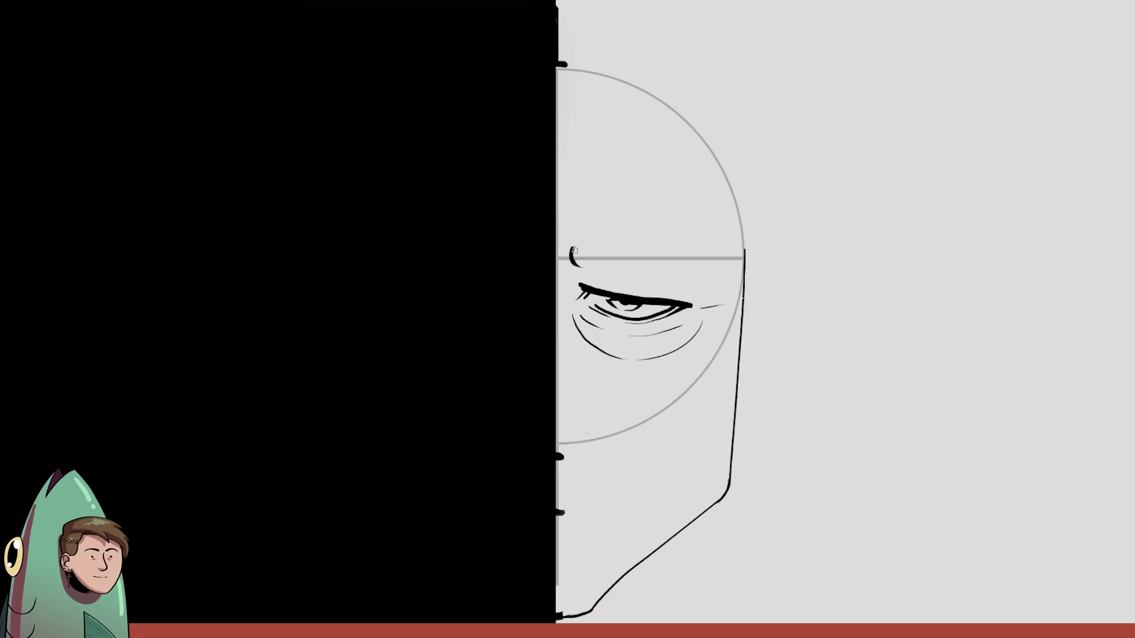
{"action": "left_click_drag", "start_coordinate": [574, 250], "coordinate": [659, 225]}
{"action": "left_click_drag", "start_coordinate": [676, 225], "coordinate": [710, 238]}
- Add the brow's lower edge, hair strokes and two fold lines beneath it
{"action": "mouse_move", "coordinate": [622, 270]}
{"action": "left_mouse_down"}
{"action": "mouse_move", "coordinate": [691, 251]}
{"action": "mouse_move", "coordinate": [709, 265]}
{"action": "left_mouse_up"}
{"action": "mouse_move", "coordinate": [591, 236]}
{"action": "left_mouse_down"}
{"action": "mouse_move", "coordinate": [649, 242]}
{"action": "mouse_move", "coordinate": [647, 231]}
{"action": "mouse_move", "coordinate": [689, 223]}
{"action": "mouse_move", "coordinate": [717, 248]}
{"action": "mouse_move", "coordinate": [706, 269]}
{"action": "mouse_move", "coordinate": [711, 253]}
{"action": "mouse_move", "coordinate": [730, 271]}
{"action": "left_mouse_up"}
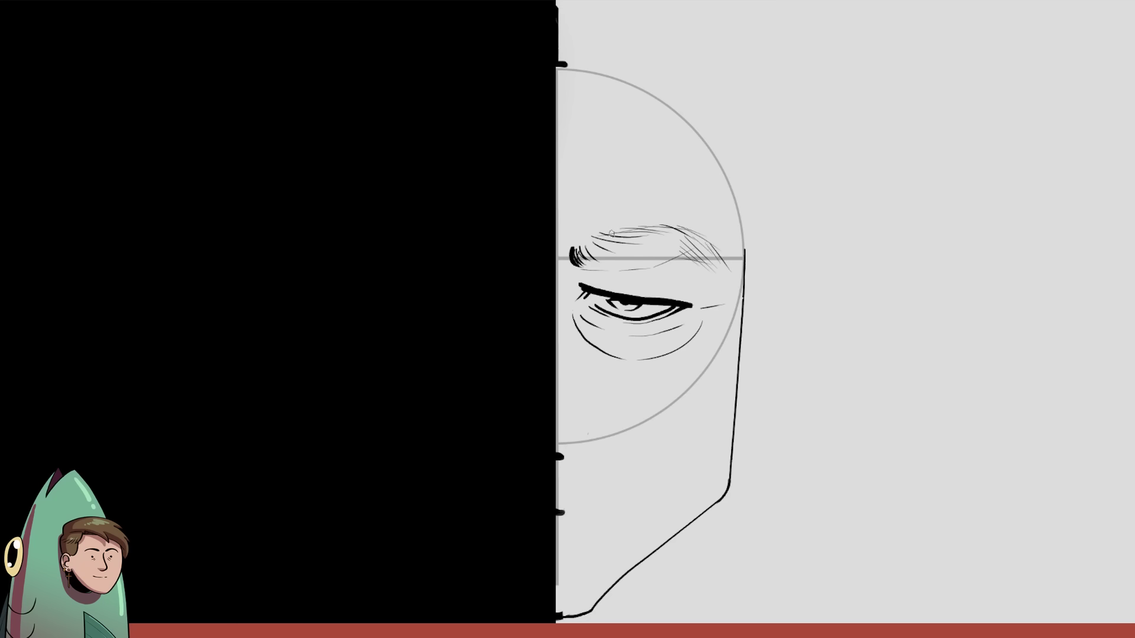
{"action": "mouse_move", "coordinate": [570, 230]}
{"action": "left_mouse_down"}
{"action": "mouse_move", "coordinate": [658, 217]}
{"action": "mouse_move", "coordinate": [680, 224]}
{"action": "left_mouse_up"}
{"action": "left_click_drag", "start_coordinate": [601, 273], "coordinate": [672, 254]}
{"action": "mouse_move", "coordinate": [596, 276]}
{"action": "left_mouse_down"}
{"action": "mouse_move", "coordinate": [688, 274]}
{"action": "mouse_move", "coordinate": [717, 289]}
{"action": "left_mouse_up"}
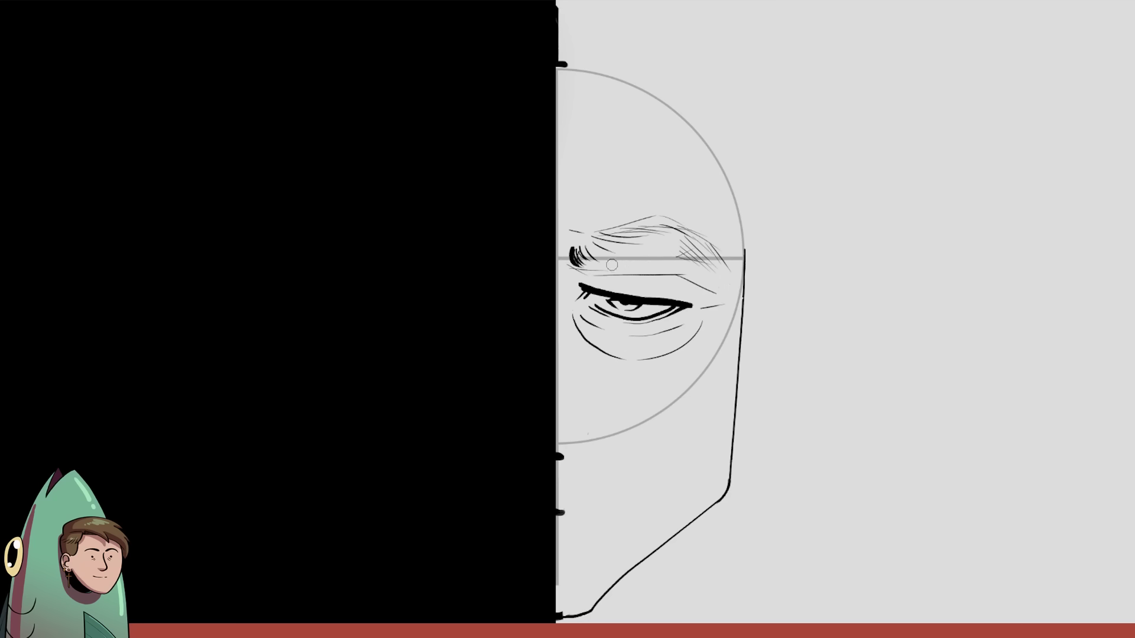
{"action": "left_click_drag", "start_coordinate": [572, 260], "coordinate": [715, 251]}
- Erase stray crease and arch marks, then add brow hairs, a lid fold and a dark upper curve
{"action": "mouse_move", "coordinate": [674, 275]}
{"action": "left_mouse_down"}
{"action": "mouse_move", "coordinate": [591, 275]}
{"action": "mouse_move", "coordinate": [673, 276]}
{"action": "mouse_move", "coordinate": [729, 300]}
{"action": "left_mouse_up"}
{"action": "mouse_move", "coordinate": [666, 242]}
{"action": "left_mouse_down"}
{"action": "mouse_move", "coordinate": [604, 230]}
{"action": "mouse_move", "coordinate": [569, 239]}
{"action": "mouse_move", "coordinate": [692, 238]}
{"action": "left_mouse_up"}
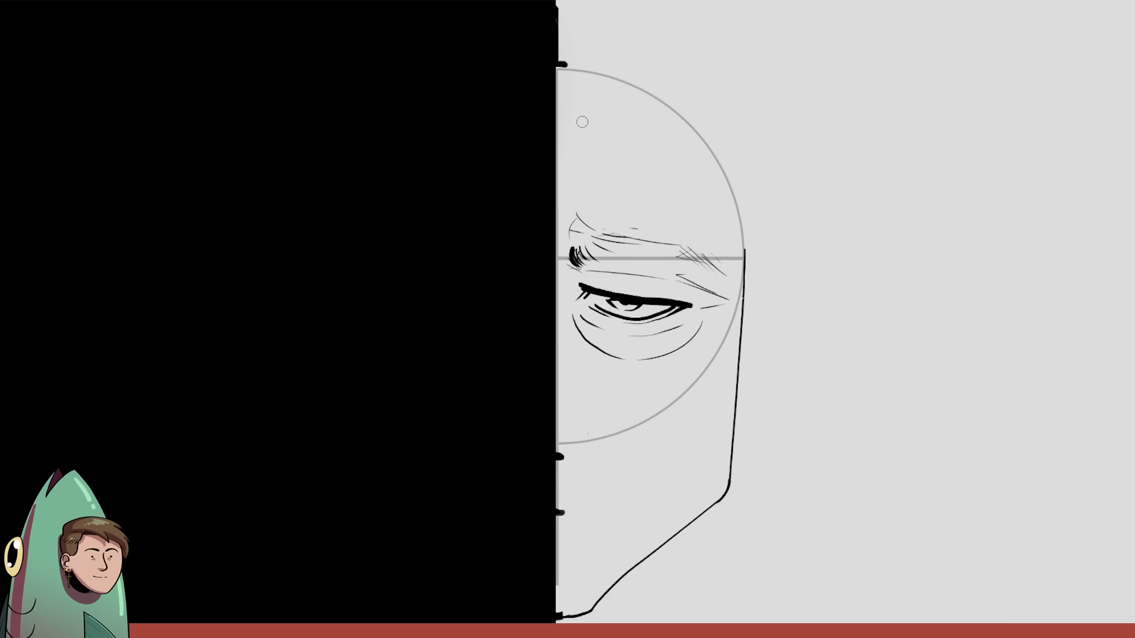
{"action": "mouse_move", "coordinate": [580, 213]}
{"action": "left_mouse_down"}
{"action": "mouse_move", "coordinate": [603, 235]}
{"action": "mouse_move", "coordinate": [585, 255]}
{"action": "left_mouse_up"}
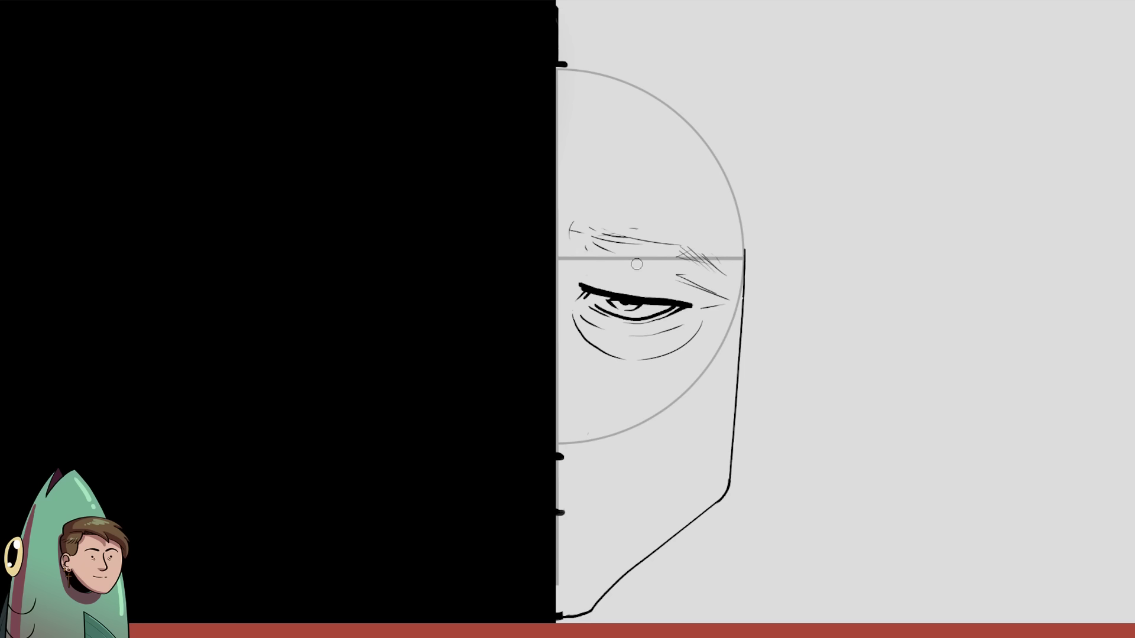
{"action": "left_click_drag", "start_coordinate": [570, 236], "coordinate": [705, 266]}
{"action": "mouse_move", "coordinate": [606, 237]}
{"action": "left_mouse_down"}
{"action": "mouse_move", "coordinate": [674, 243]}
{"action": "mouse_move", "coordinate": [732, 291]}
{"action": "mouse_move", "coordinate": [680, 262]}
{"action": "mouse_move", "coordinate": [726, 285]}
{"action": "left_mouse_up"}
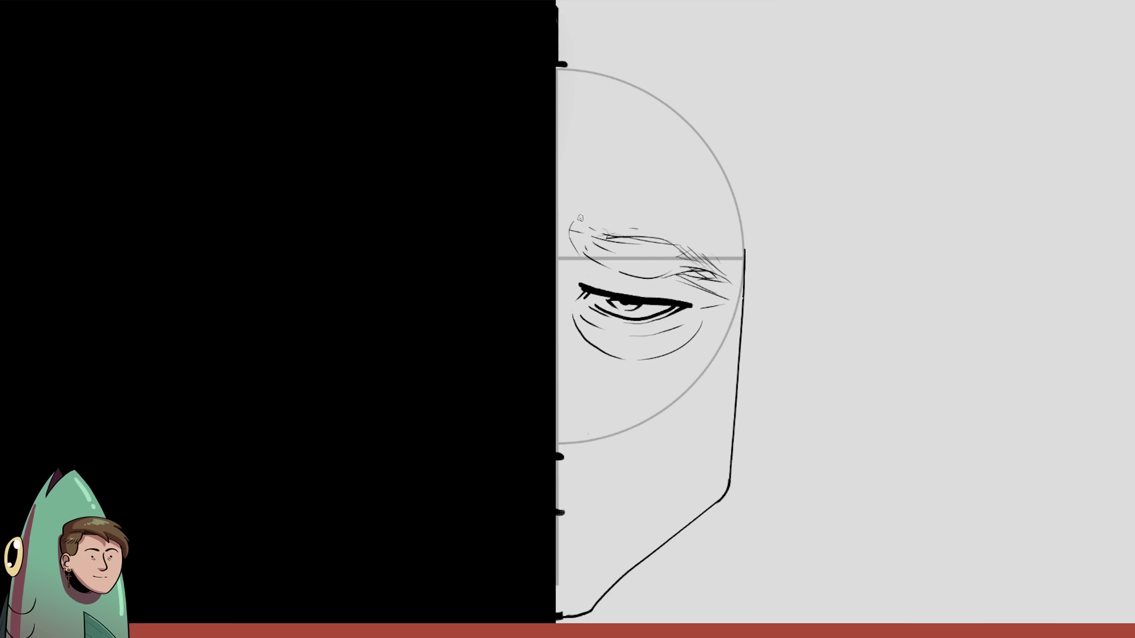
{"action": "mouse_move", "coordinate": [579, 218]}
{"action": "left_mouse_down"}
{"action": "mouse_move", "coordinate": [615, 236]}
{"action": "mouse_move", "coordinate": [572, 256]}
{"action": "mouse_move", "coordinate": [615, 239]}
{"action": "mouse_move", "coordinate": [685, 260]}
{"action": "left_mouse_up"}
- Fill the eyebrow with dark hatching, clean its lower edge and thicken its right end
{"action": "mouse_move", "coordinate": [578, 254]}
{"action": "left_mouse_down"}
{"action": "mouse_move", "coordinate": [699, 271]}
{"action": "mouse_move", "coordinate": [605, 258]}
{"action": "mouse_move", "coordinate": [677, 254]}
{"action": "left_mouse_up"}
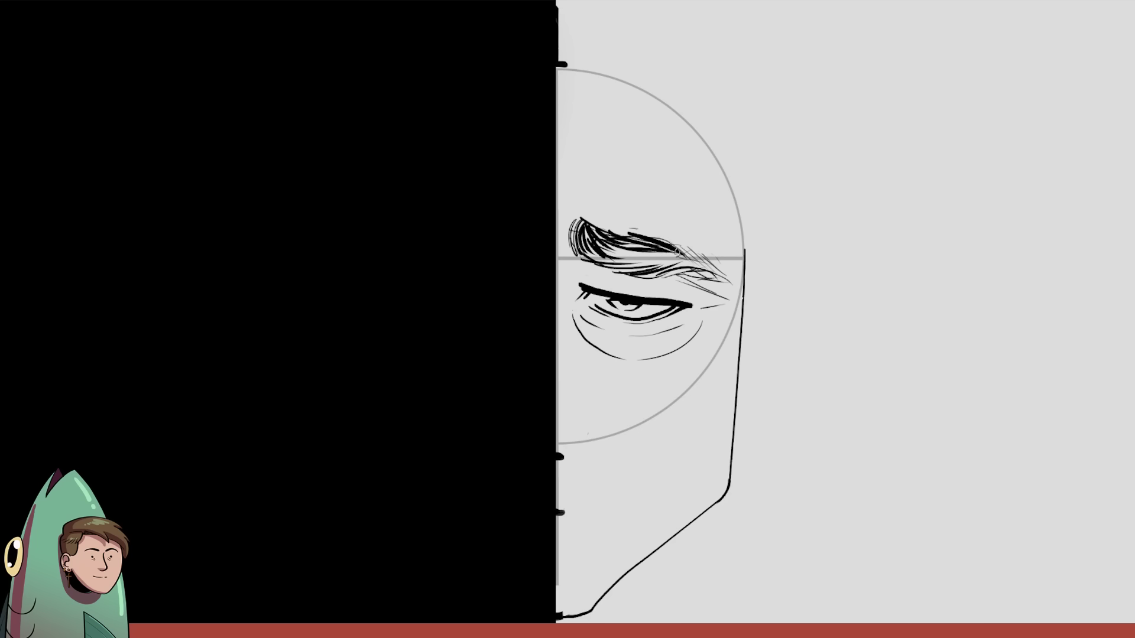
{"action": "left_click_drag", "start_coordinate": [608, 245], "coordinate": [691, 270]}
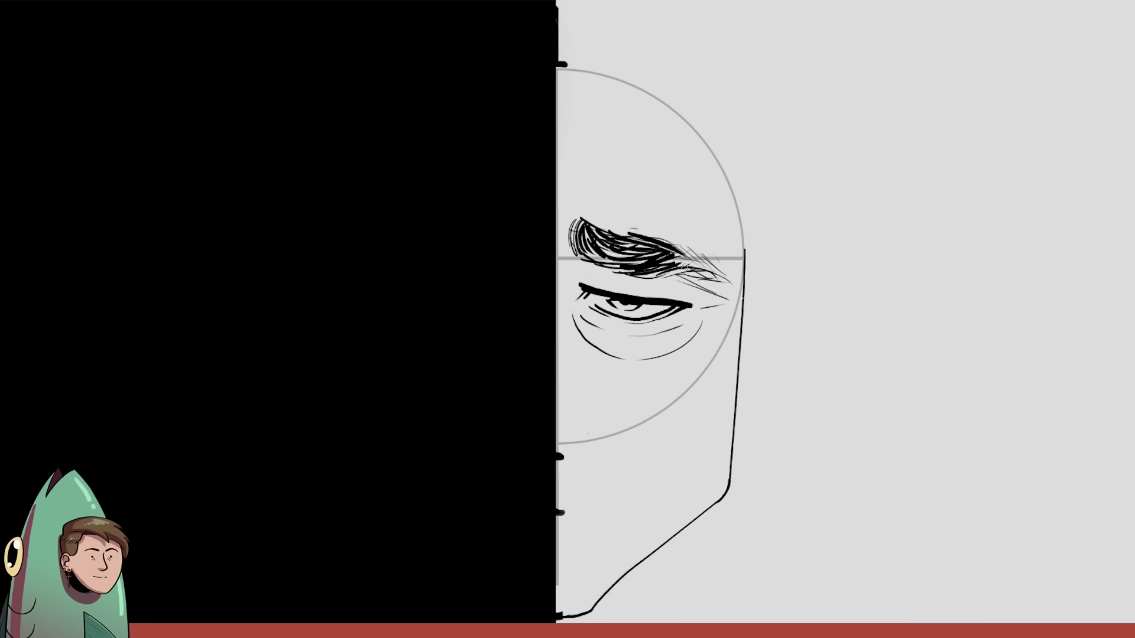
{"action": "mouse_move", "coordinate": [624, 263]}
{"action": "left_mouse_down"}
{"action": "mouse_move", "coordinate": [687, 272]}
{"action": "mouse_move", "coordinate": [629, 261]}
{"action": "mouse_move", "coordinate": [634, 271]}
{"action": "mouse_move", "coordinate": [665, 253]}
{"action": "mouse_move", "coordinate": [721, 283]}
{"action": "left_mouse_up"}
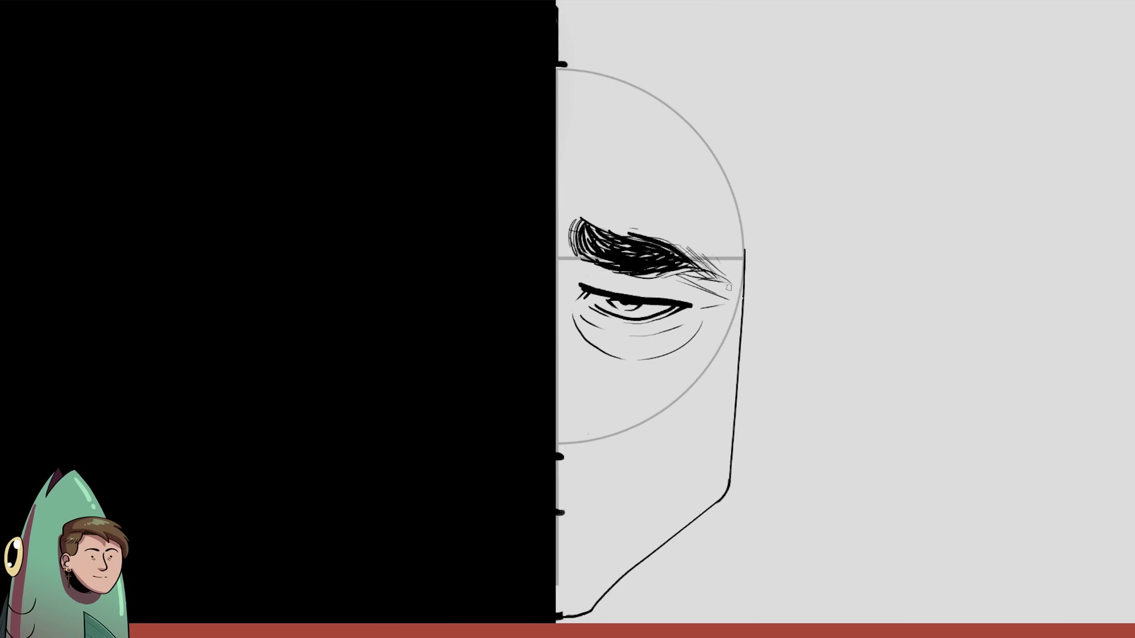
{"action": "key", "text": "ctrl+z"}
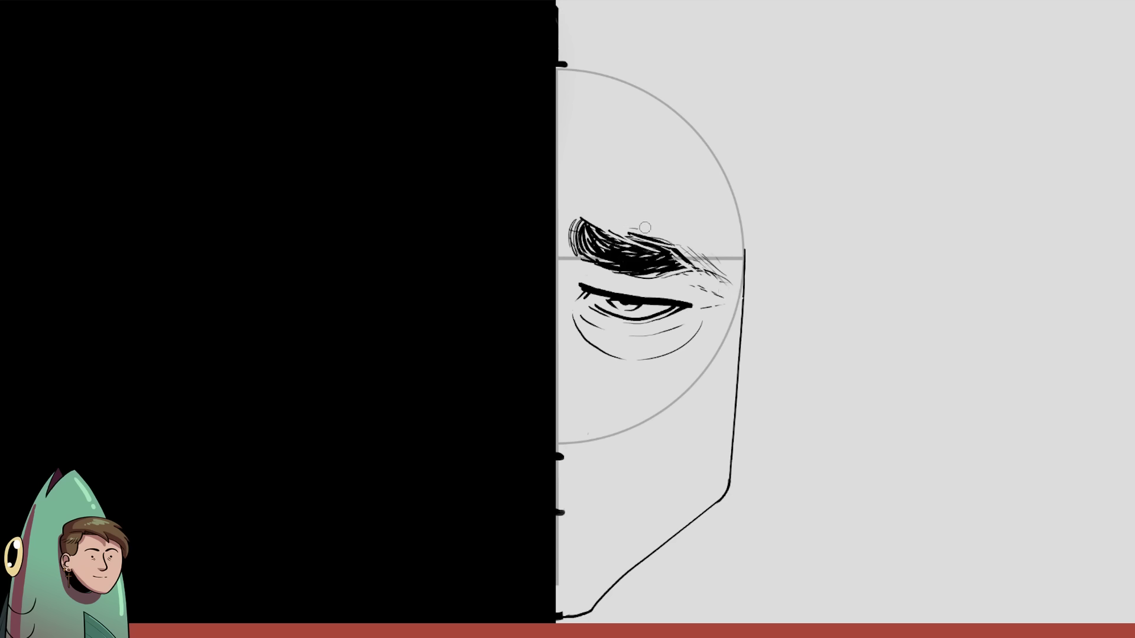
{"action": "left_click_drag", "start_coordinate": [596, 268], "coordinate": [663, 272]}
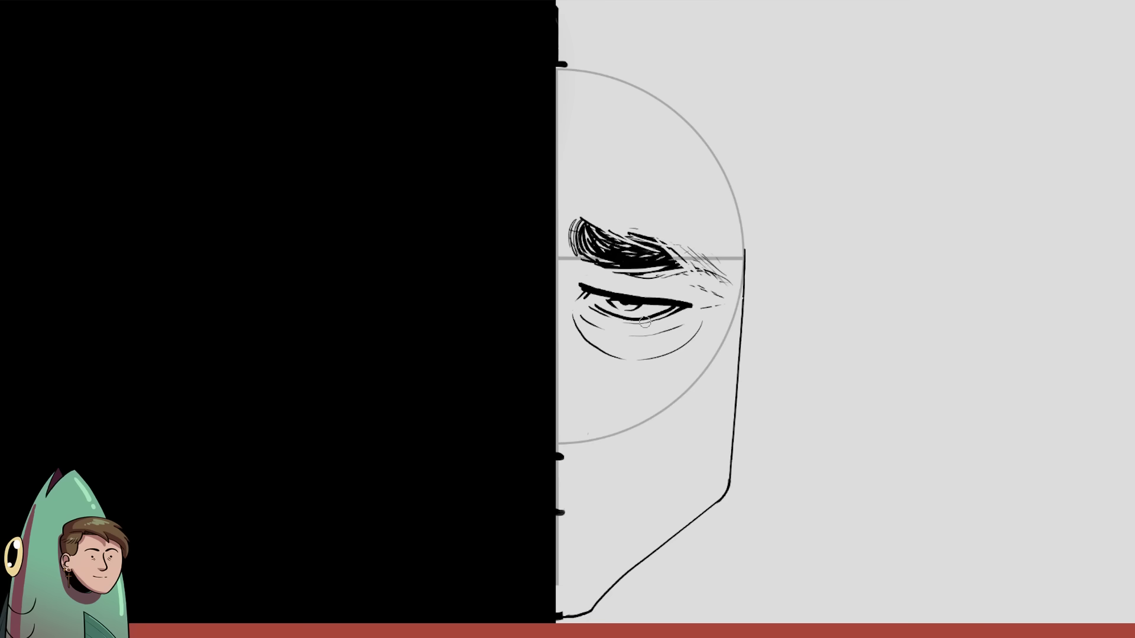
{"action": "left_click_drag", "start_coordinate": [664, 253], "coordinate": [716, 275]}
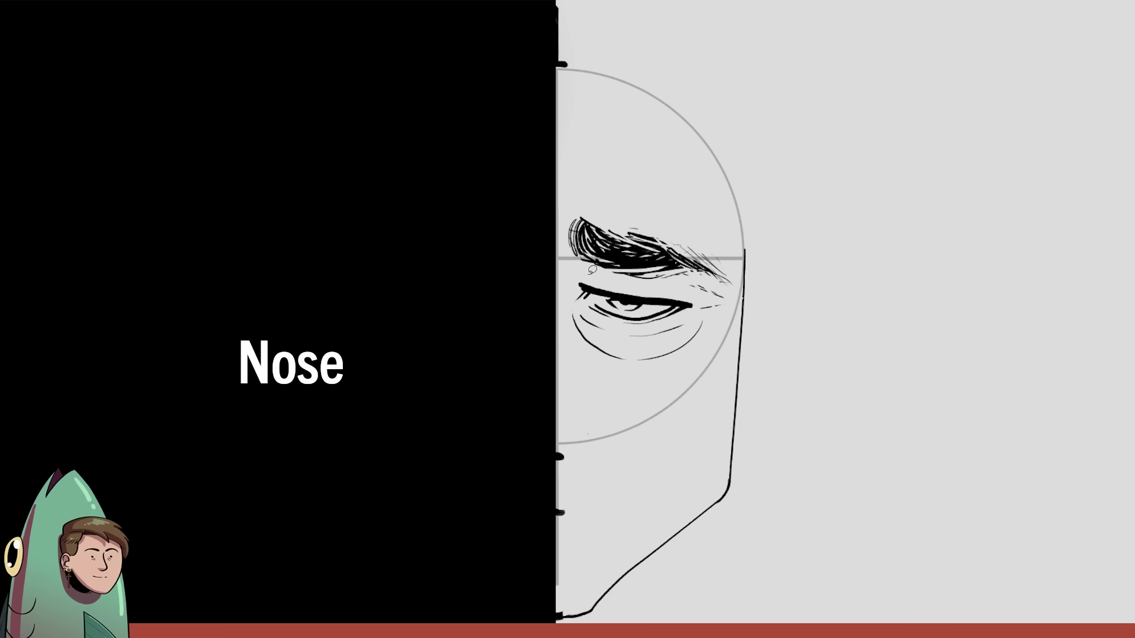
- Lasso the eye and bags and shift them slightly right with a transform
{"action": "mouse_move", "coordinate": [588, 273]}
{"action": "left_mouse_down"}
{"action": "mouse_move", "coordinate": [568, 331]}
{"action": "mouse_move", "coordinate": [713, 319]}
{"action": "mouse_move", "coordinate": [729, 303]}
{"action": "left_mouse_up"}
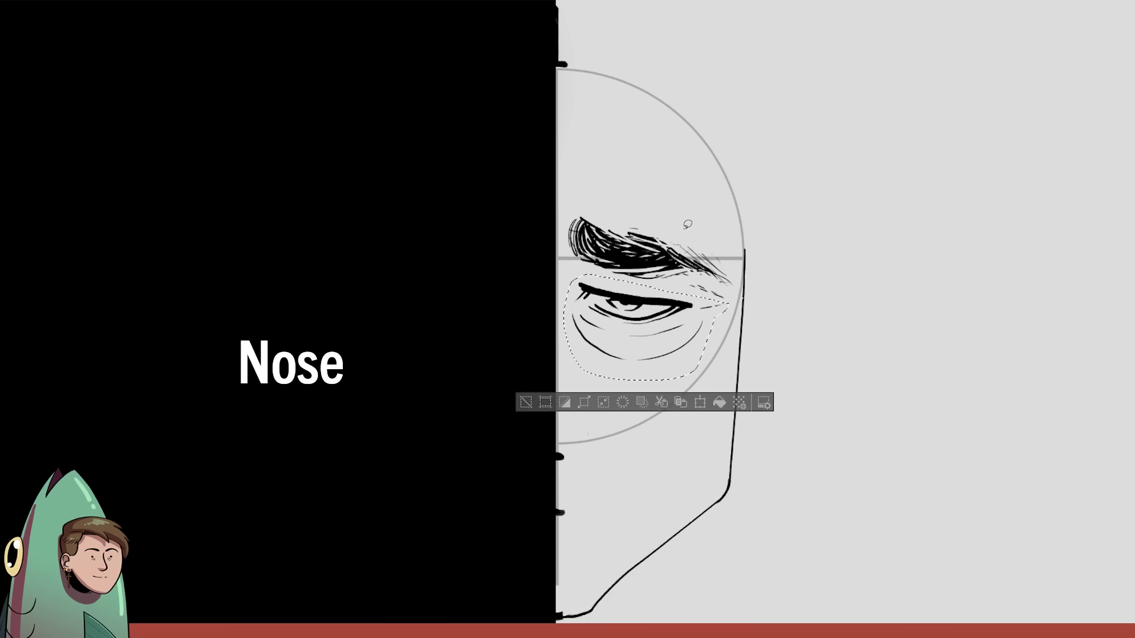
{"action": "left_click_drag", "start_coordinate": [629, 304], "coordinate": [638, 304]}
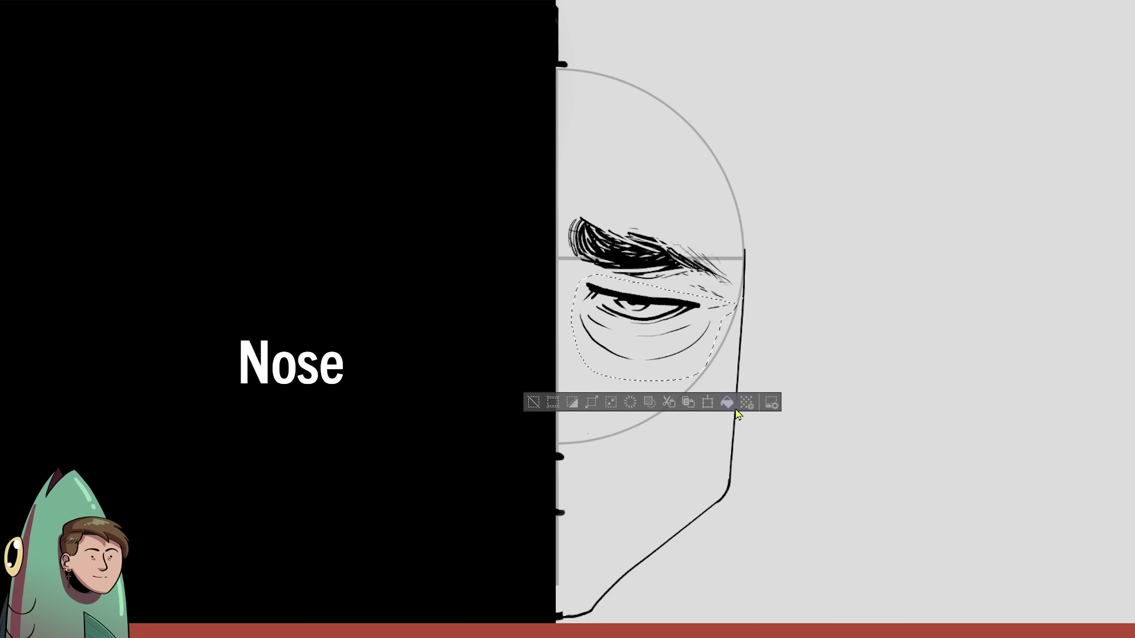
{"action": "key", "text": "ctrl+t"}
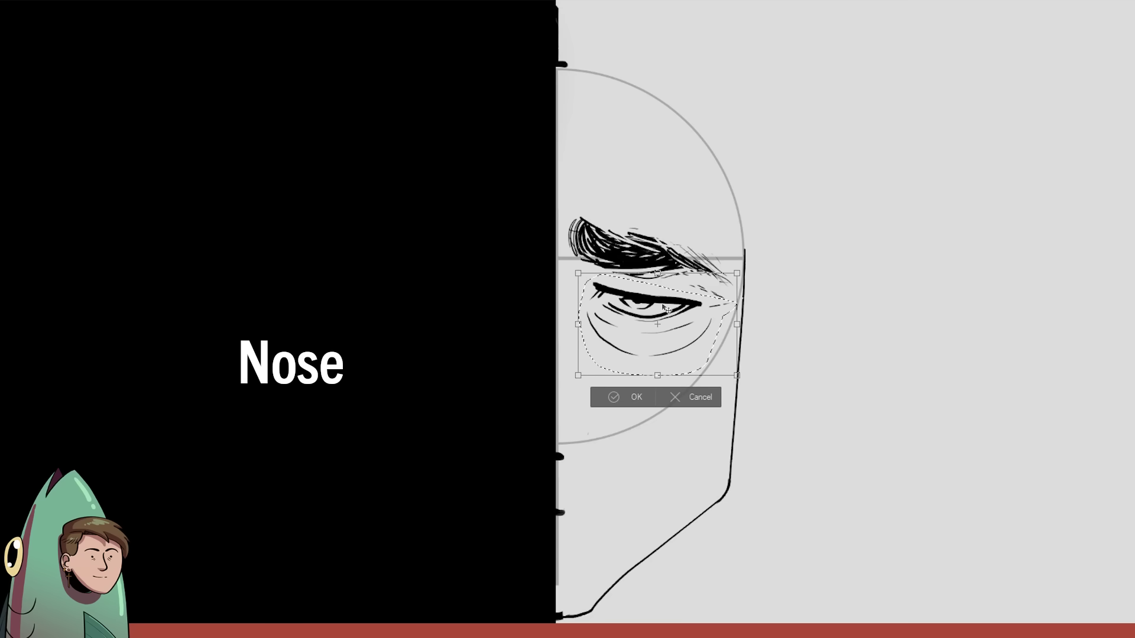
{"action": "left_click_drag", "start_coordinate": [646, 313], "coordinate": [642, 316]}
{"action": "key", "text": "Return"}
{"action": "key", "text": "ctrl+d"}
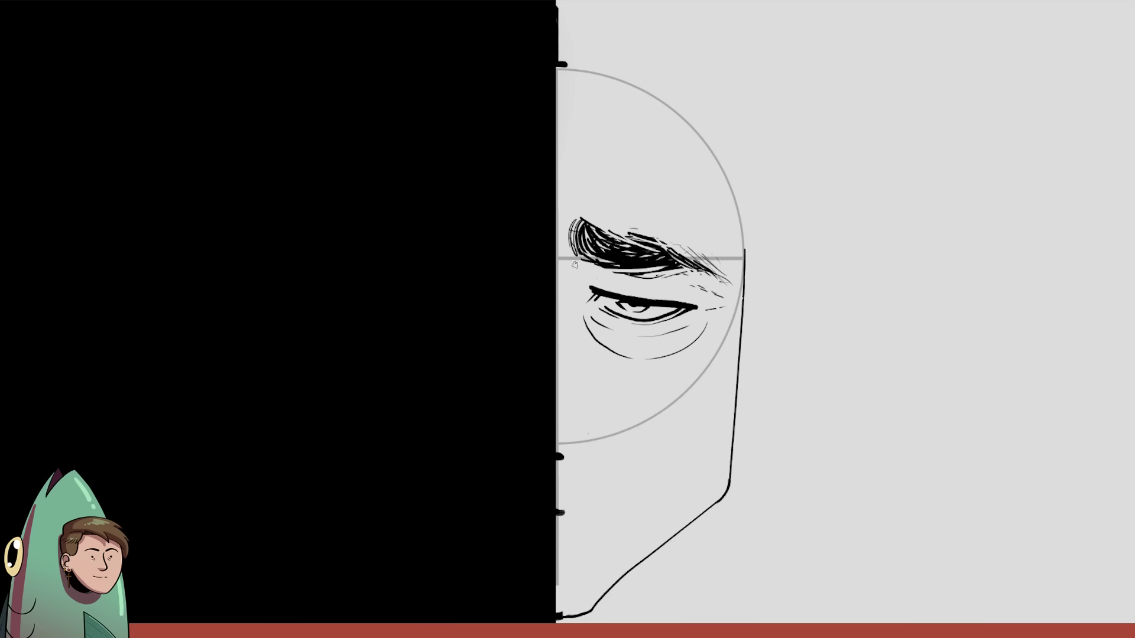
{"action": "left_click_drag", "start_coordinate": [576, 263], "coordinate": [562, 324]}
{"action": "key", "text": "ctrl+z"}
- Add a thin cheek line, sketch the side of the nose, and doodle a triangle beside the face
{"action": "left_click_drag", "start_coordinate": [581, 262], "coordinate": [565, 302]}
{"action": "left_click_drag", "start_coordinate": [564, 306], "coordinate": [568, 366]}
{"action": "key", "text": "ctrl+z"}
{"action": "mouse_move", "coordinate": [563, 452]}
{"action": "left_mouse_down"}
{"action": "mouse_move", "coordinate": [589, 450]}
{"action": "mouse_move", "coordinate": [569, 444]}
{"action": "left_mouse_up"}
{"action": "key", "text": "ctrl+z"}
{"action": "left_click_drag", "start_coordinate": [558, 399], "coordinate": [574, 433]}
{"action": "left_click_drag", "start_coordinate": [554, 393], "coordinate": [580, 441]}
{"action": "key", "text": "ctrl+z"}
{"action": "mouse_move", "coordinate": [808, 403]}
{"action": "left_mouse_down"}
{"action": "mouse_move", "coordinate": [850, 374]}
{"action": "mouse_move", "coordinate": [824, 402]}
{"action": "mouse_move", "coordinate": [844, 403]}
{"action": "left_mouse_up"}
- Erase stray strokes below the circle and ink the nose's diagonal line
{"action": "key", "text": "e"}
{"action": "left_click_drag", "start_coordinate": [565, 402], "coordinate": [597, 456]}
{"action": "key", "text": "b"}
{"action": "left_click_drag", "start_coordinate": [578, 419], "coordinate": [559, 458]}
{"action": "left_click_drag", "start_coordinate": [559, 413], "coordinate": [578, 418]}
{"action": "key", "text": "ctrl+z"}
- Ink the nostril curve at the nose tip, a thin curve above it and a faint arc on top
{"action": "left_click_drag", "start_coordinate": [582, 451], "coordinate": [585, 458]}
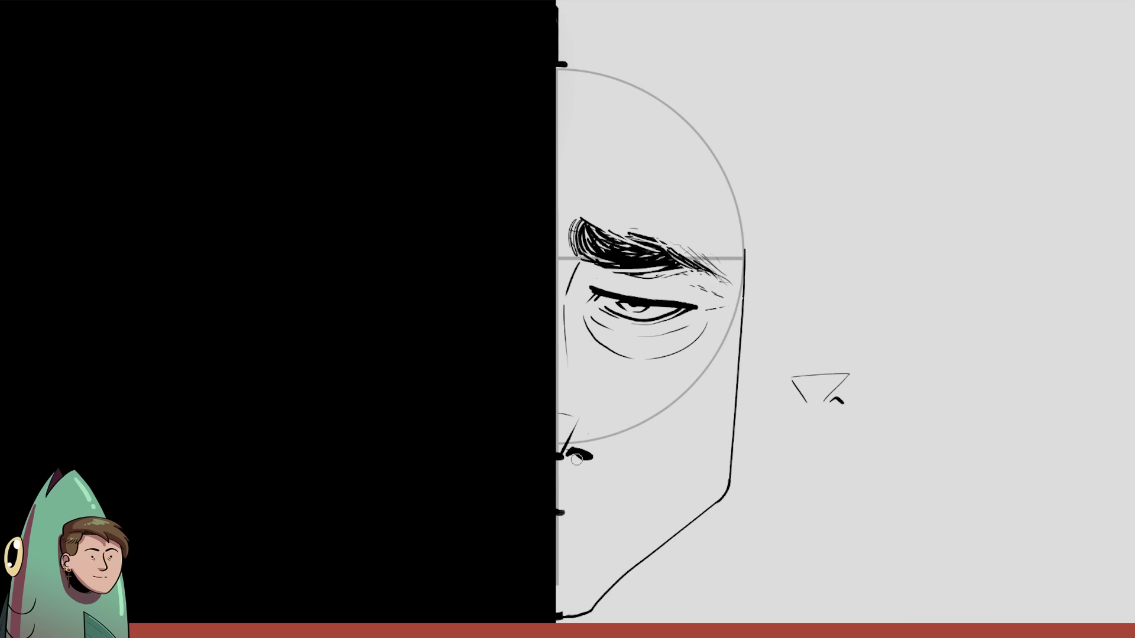
{"action": "left_click_drag", "start_coordinate": [571, 460], "coordinate": [594, 460]}
{"action": "mouse_move", "coordinate": [591, 460]}
{"action": "left_mouse_down"}
{"action": "mouse_move", "coordinate": [605, 445]}
{"action": "mouse_move", "coordinate": [572, 417]}
{"action": "left_mouse_up"}
{"action": "mouse_move", "coordinate": [582, 422]}
{"action": "left_mouse_down"}
{"action": "mouse_move", "coordinate": [568, 435]}
{"action": "mouse_move", "coordinate": [574, 427]}
{"action": "left_mouse_up"}
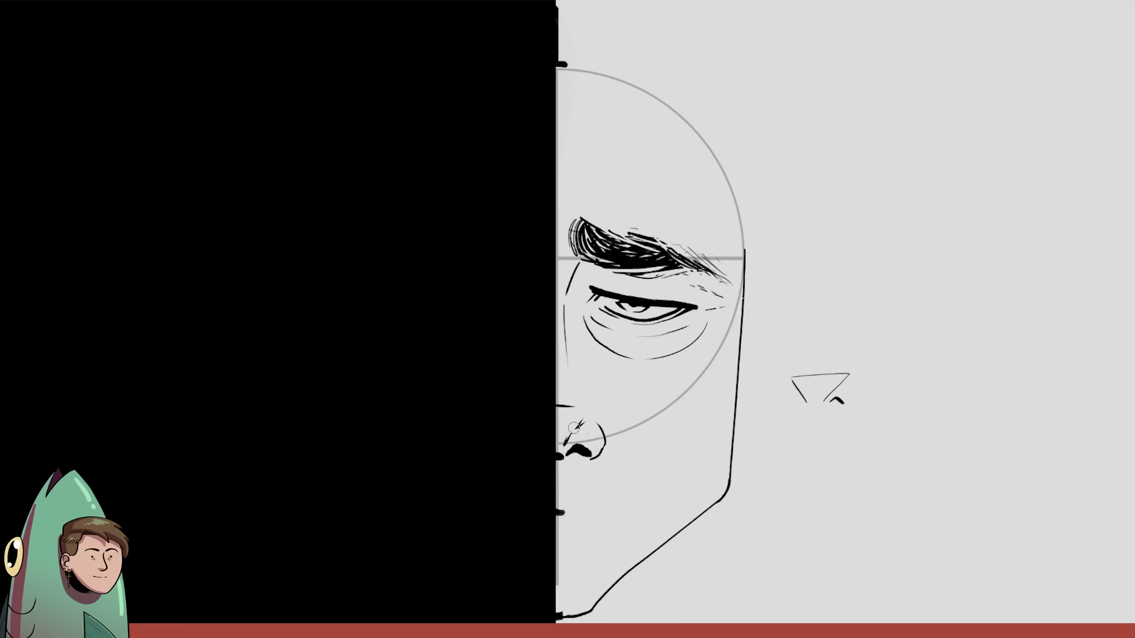
{"action": "key", "text": "ctrl+z"}
{"action": "key", "text": "ctrl+z"}
{"action": "key", "text": "ctrl+z"}
{"action": "left_click_drag", "start_coordinate": [556, 406], "coordinate": [576, 407]}
- Scale the eye down, tuck it under the brow, and erase part of the triangle doodle
{"action": "left_click_drag", "start_coordinate": [626, 291], "coordinate": [730, 306]}
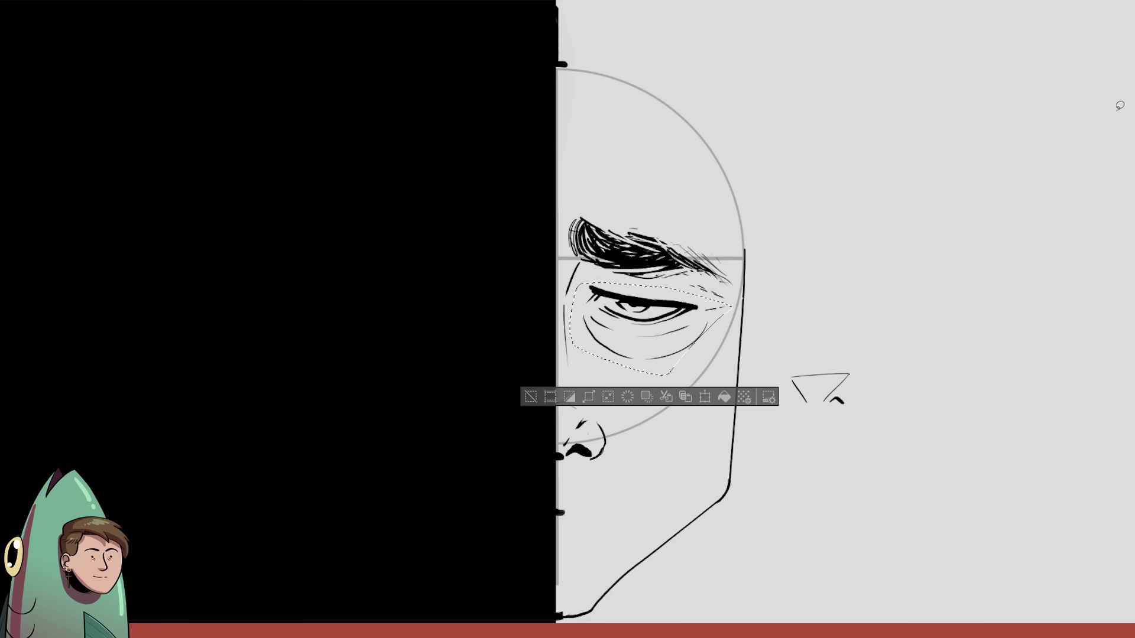
{"action": "key", "text": "ctrl+t"}
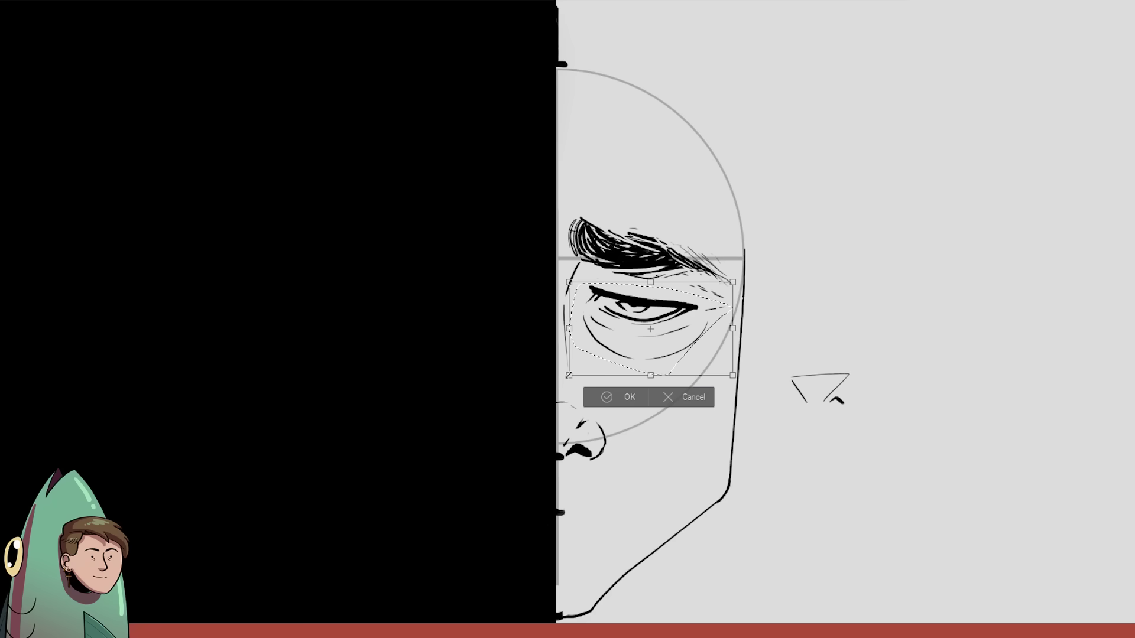
{"action": "left_click_drag", "start_coordinate": [569, 375], "coordinate": [583, 367]}
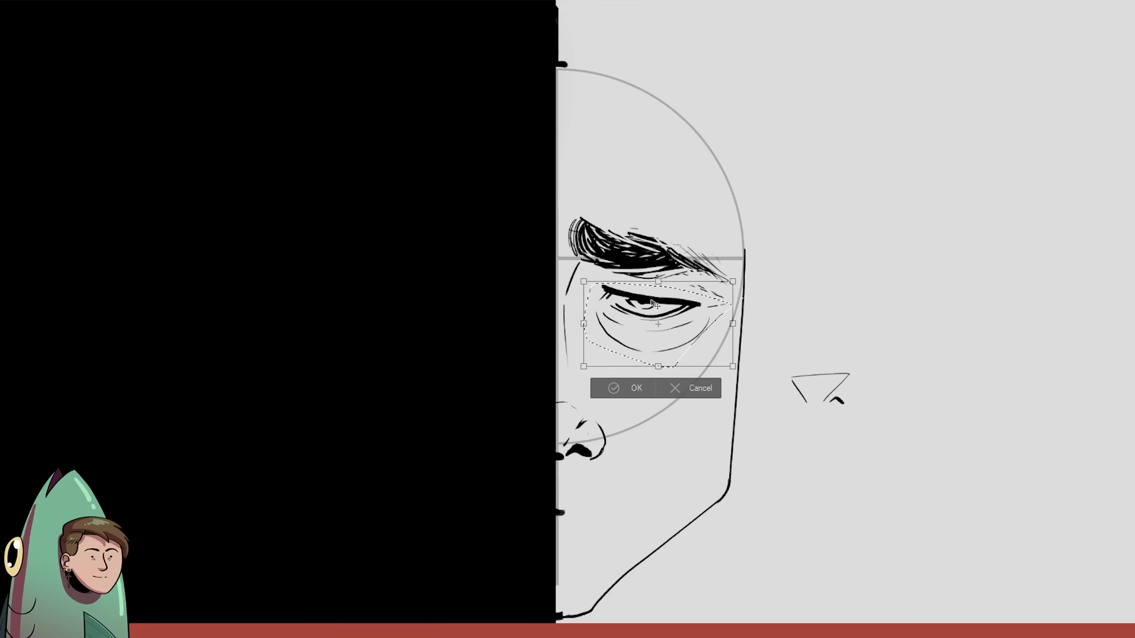
{"action": "left_click_drag", "start_coordinate": [651, 303], "coordinate": [658, 302]}
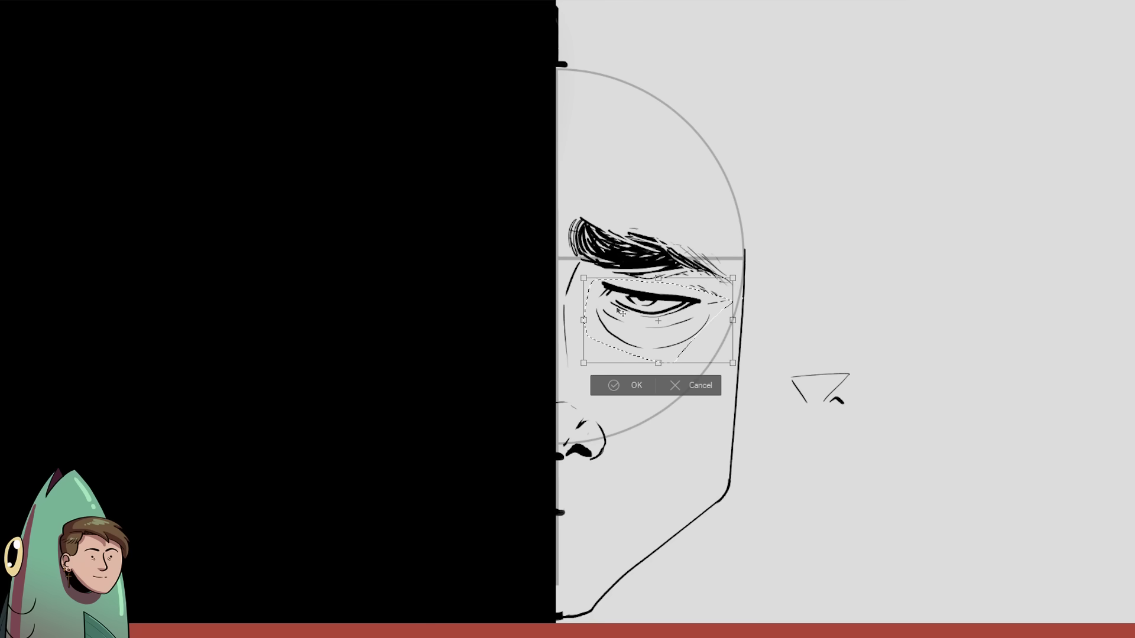
{"action": "key", "text": "Return"}
{"action": "key", "text": "ctrl+d"}
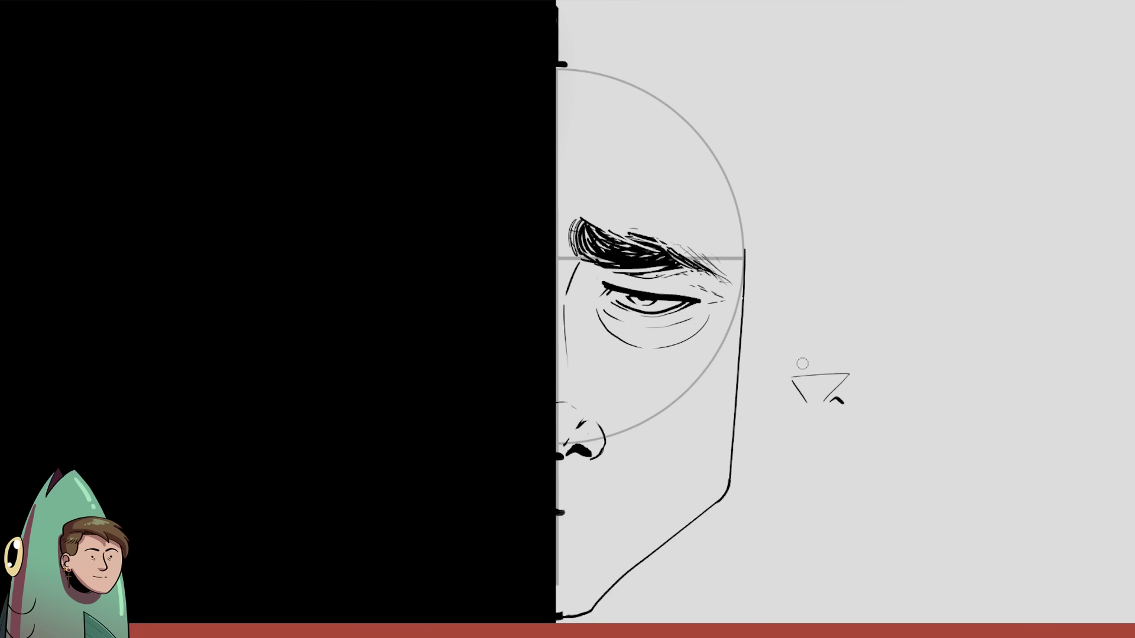
{"action": "mouse_move", "coordinate": [794, 377]}
{"action": "left_mouse_down"}
{"action": "mouse_move", "coordinate": [810, 408]}
{"action": "mouse_move", "coordinate": [830, 391]}
{"action": "mouse_move", "coordinate": [838, 403]}
{"action": "left_mouse_up"}
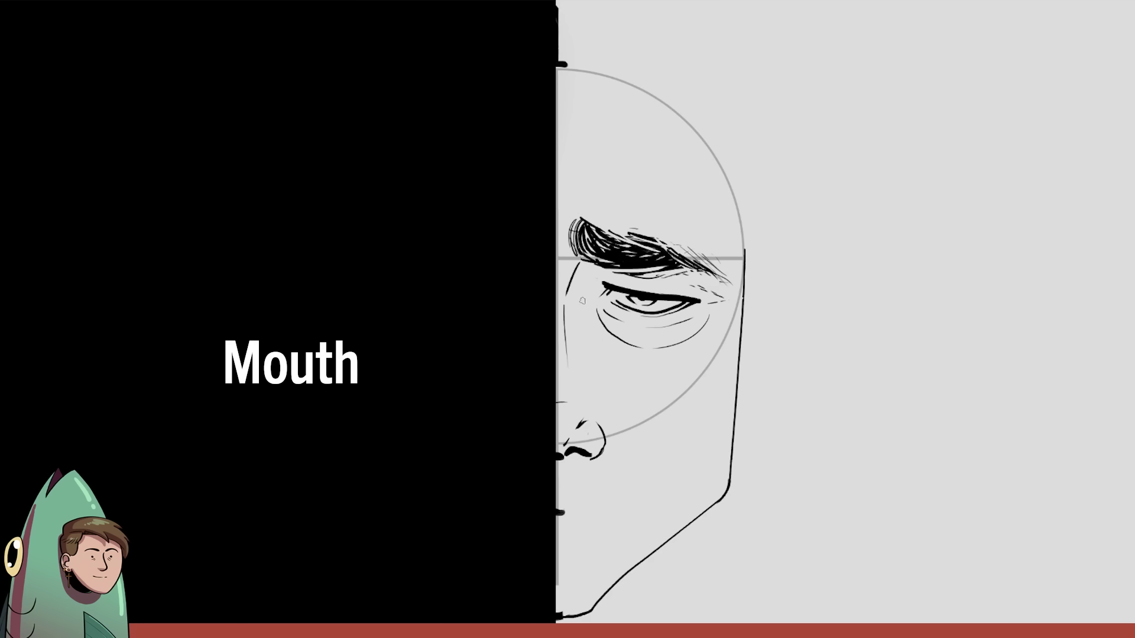
- Draw a flat mouth line below the nose with a thick end, plus a short stroke under the brow
{"action": "mouse_move", "coordinate": [579, 298]}
{"action": "left_mouse_down"}
{"action": "mouse_move", "coordinate": [595, 338]}
{"action": "mouse_move", "coordinate": [590, 399]}
{"action": "left_mouse_up"}
{"action": "key", "text": "ctrl+z"}
{"action": "left_click_drag", "start_coordinate": [568, 280], "coordinate": [563, 295]}
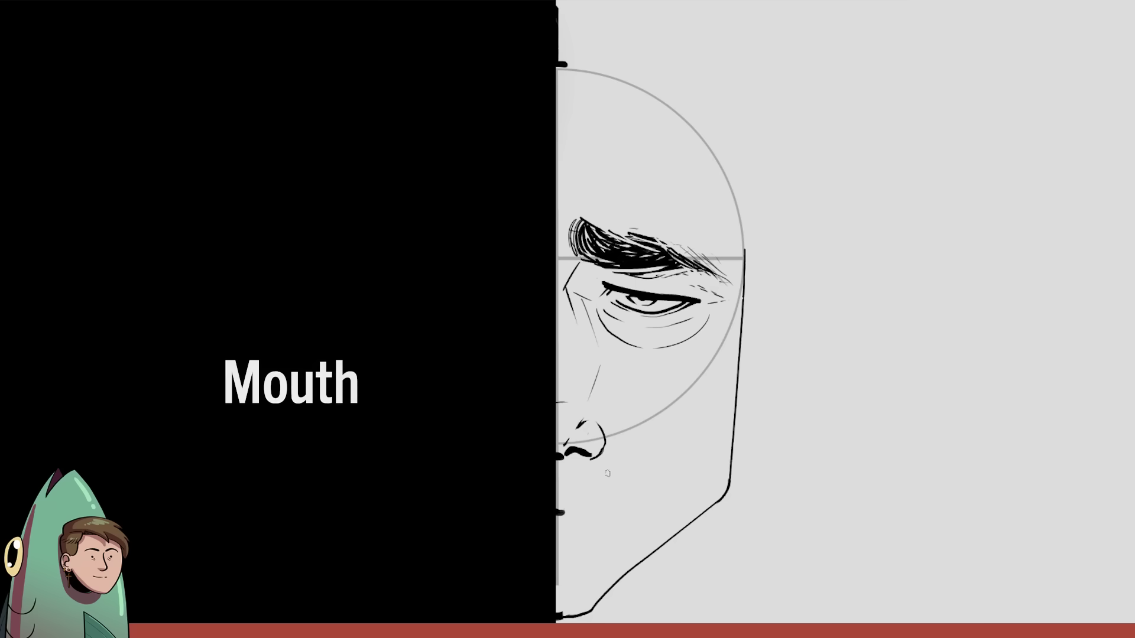
{"action": "left_click_drag", "start_coordinate": [566, 514], "coordinate": [626, 514]}
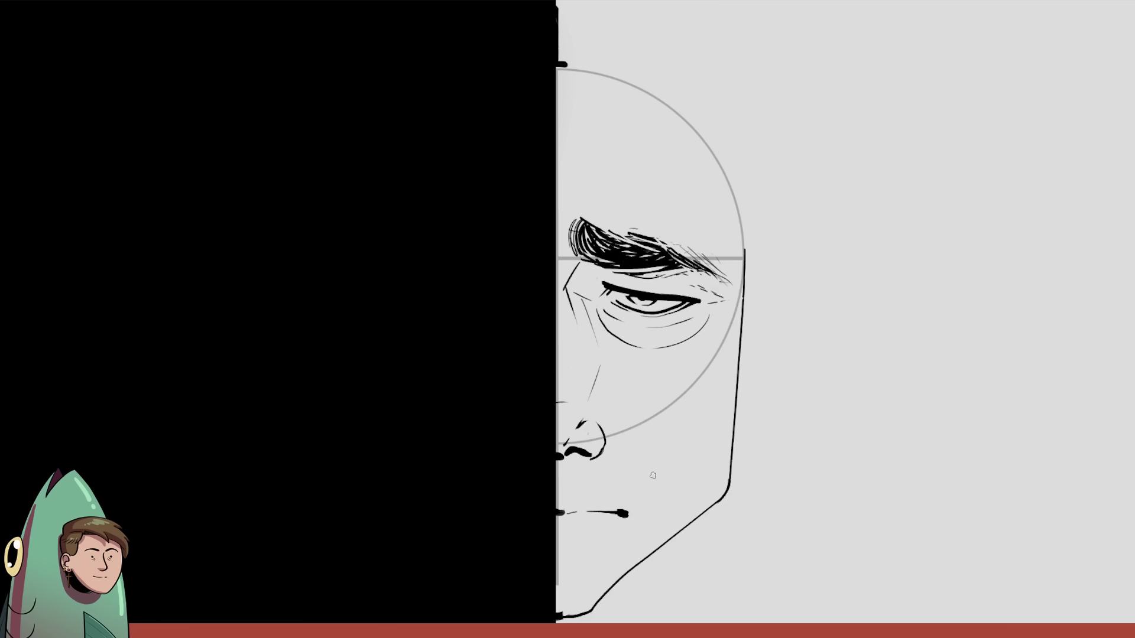
{"action": "key", "text": "ctrl+z"}
{"action": "left_click_drag", "start_coordinate": [569, 513], "coordinate": [617, 510]}
- Draw and undo a demo box and circle, then extend the mouth line so its corner droops
{"action": "mouse_move", "coordinate": [770, 449]}
{"action": "left_mouse_down"}
{"action": "mouse_move", "coordinate": [864, 454]}
{"action": "mouse_move", "coordinate": [772, 455]}
{"action": "left_mouse_up"}
{"action": "left_click_drag", "start_coordinate": [821, 338], "coordinate": [831, 348]}
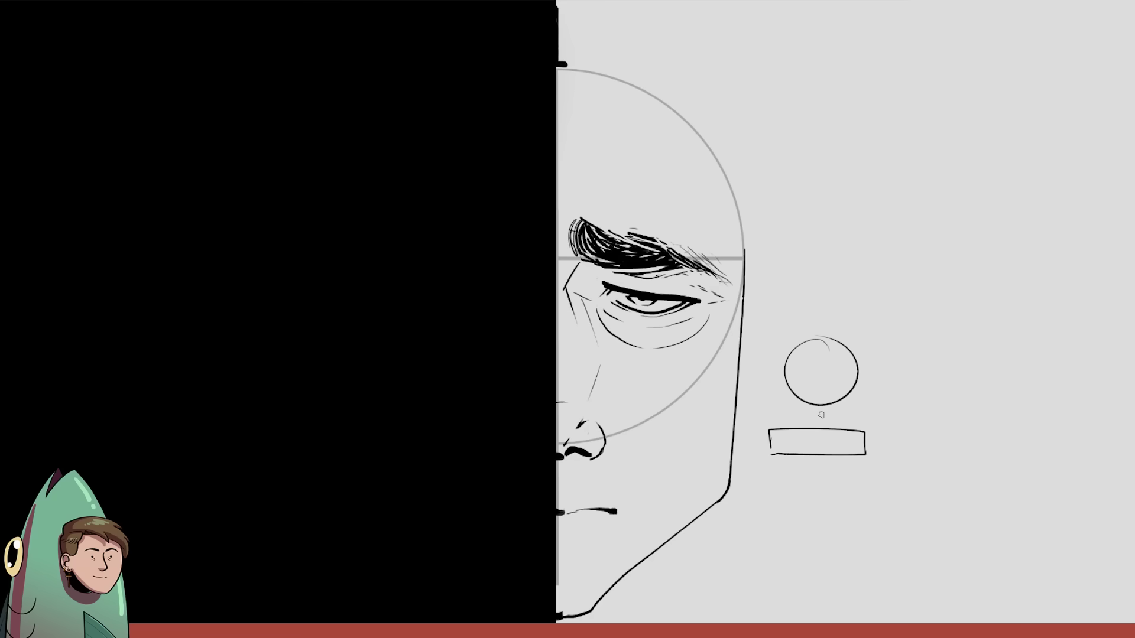
{"action": "key", "text": "ctrl+z"}
{"action": "key", "text": "ctrl+z"}
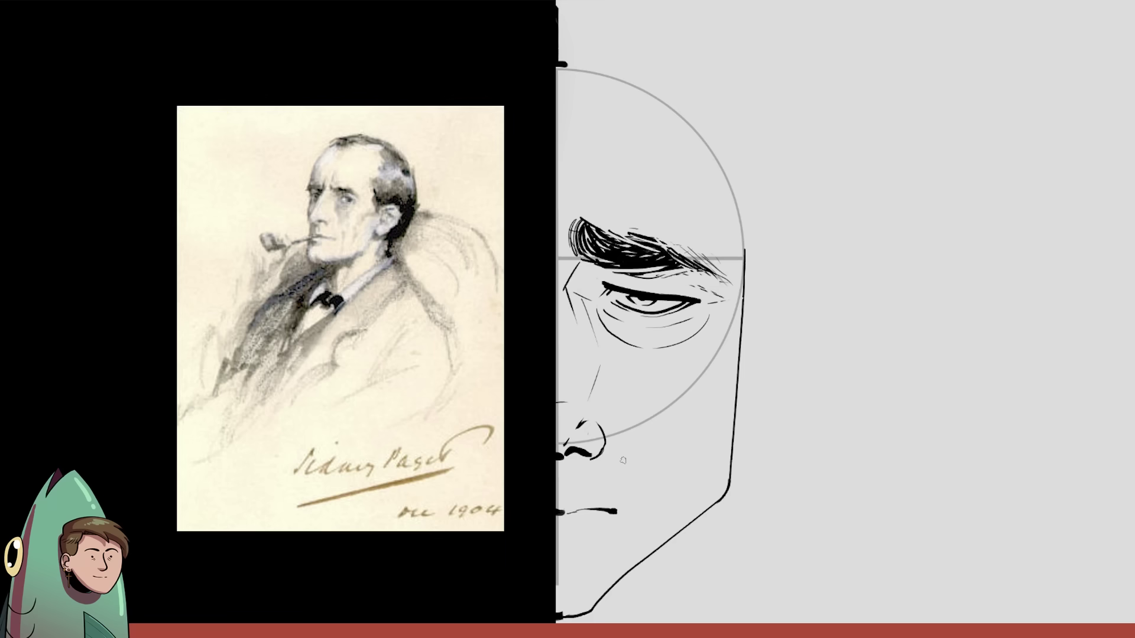
{"action": "key", "text": "ctrl+z"}
{"action": "left_click_drag", "start_coordinate": [560, 512], "coordinate": [577, 509]}
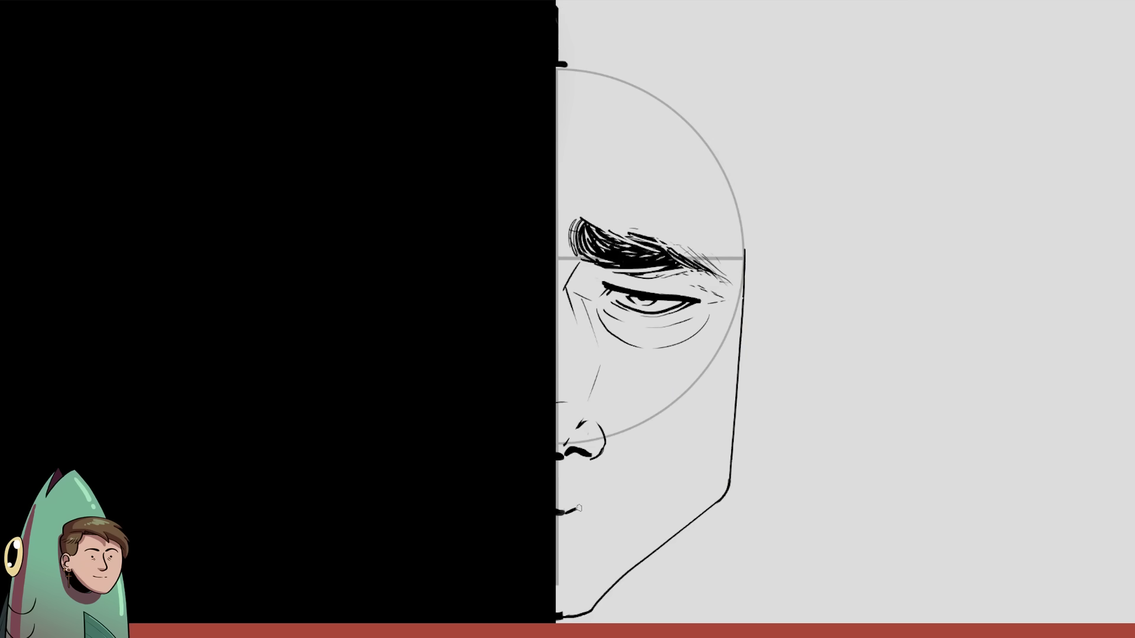
{"action": "mouse_move", "coordinate": [579, 507]}
{"action": "left_mouse_down"}
{"action": "mouse_move", "coordinate": [624, 512]}
{"action": "mouse_move", "coordinate": [626, 524]}
{"action": "left_mouse_up"}
- Remove the thin mouth-corner strokes and dab ink on the mouth line's end
{"action": "key", "text": "ctrl+z"}
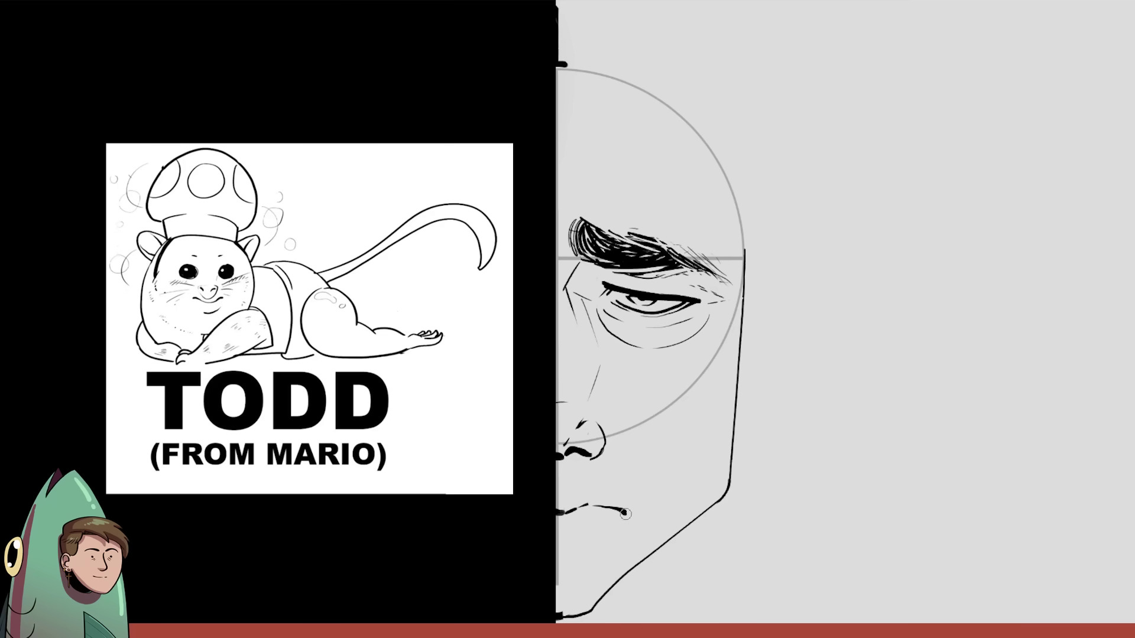
{"action": "mouse_move", "coordinate": [628, 511]}
{"action": "left_mouse_down"}
{"action": "mouse_move", "coordinate": [579, 508]}
{"action": "mouse_move", "coordinate": [625, 503]}
{"action": "left_mouse_up"}
{"action": "key", "text": "ctrl+z"}
{"action": "left_click", "coordinate": [626, 503]}
- Ink the nose-to-mouth crease, lower-lip strokes, a thicker mouth line and a thin upper line
{"action": "left_click_drag", "start_coordinate": [614, 458], "coordinate": [628, 515]}
{"action": "mouse_move", "coordinate": [557, 526]}
{"action": "left_mouse_down"}
{"action": "mouse_move", "coordinate": [575, 524]}
{"action": "mouse_move", "coordinate": [576, 538]}
{"action": "left_mouse_up"}
{"action": "left_click_drag", "start_coordinate": [628, 500], "coordinate": [595, 504]}
{"action": "left_click_drag", "start_coordinate": [582, 497], "coordinate": [626, 500]}
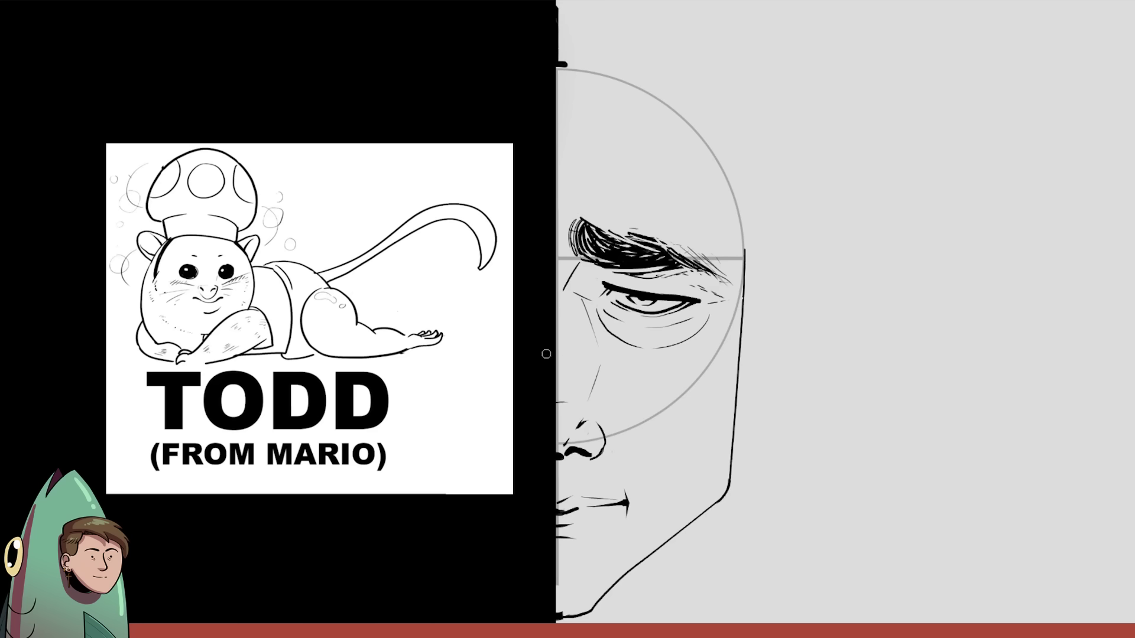
- Add a long line beside the temple and ink the nostril thicker and darker
{"action": "left_click_drag", "start_coordinate": [563, 298], "coordinate": [564, 338]}
{"action": "key", "text": "ctrl+z"}
{"action": "left_click_drag", "start_coordinate": [563, 295], "coordinate": [566, 355]}
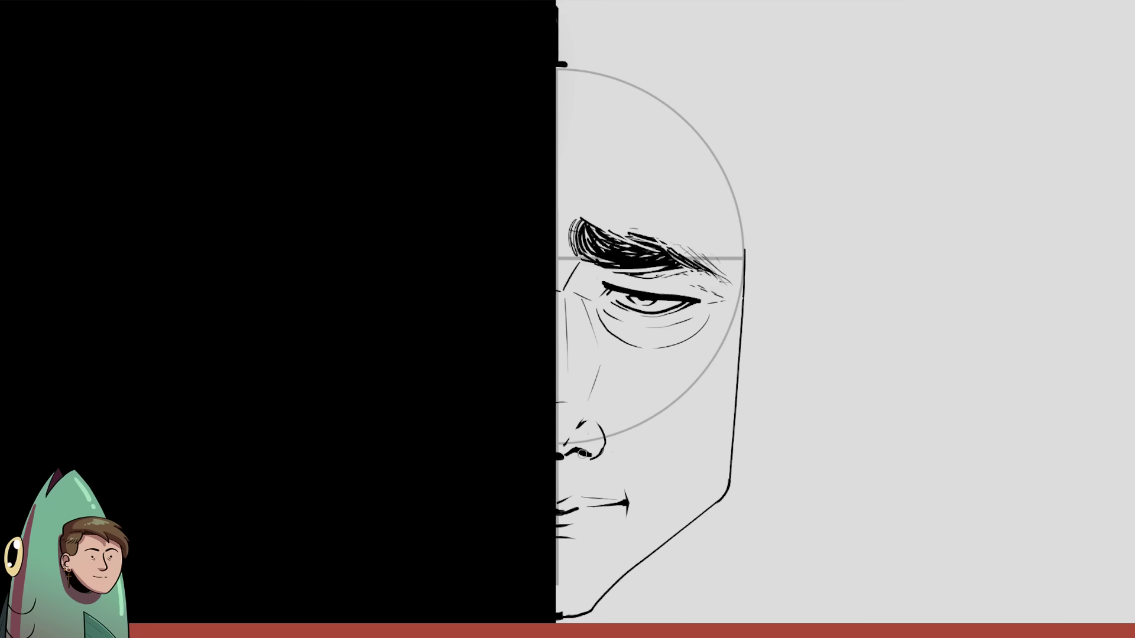
{"action": "left_click_drag", "start_coordinate": [578, 451], "coordinate": [587, 456]}
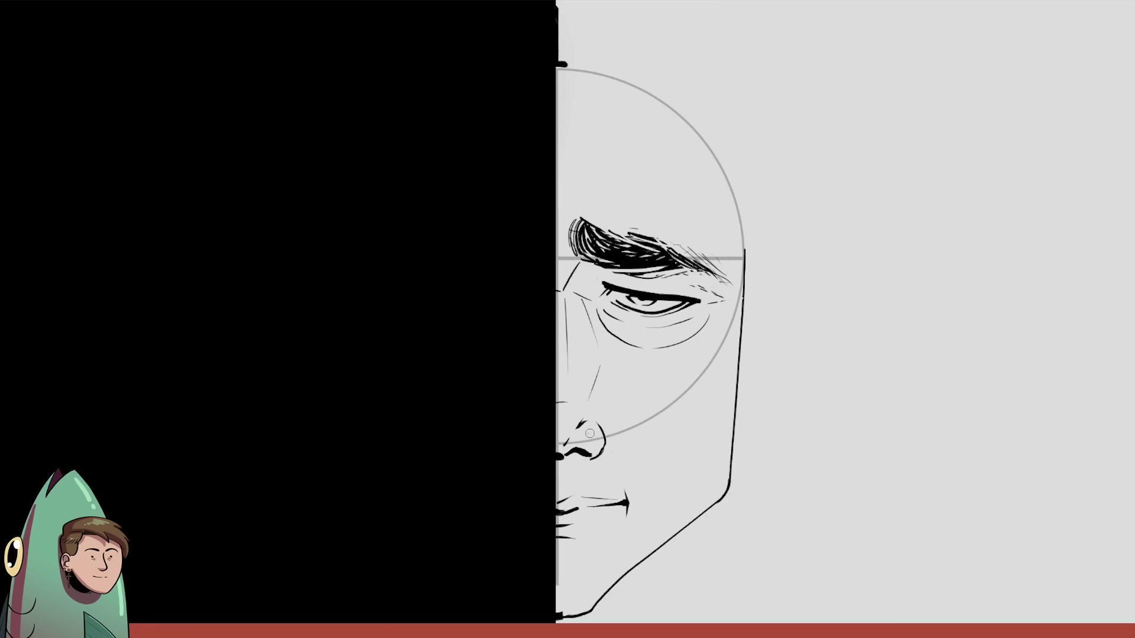
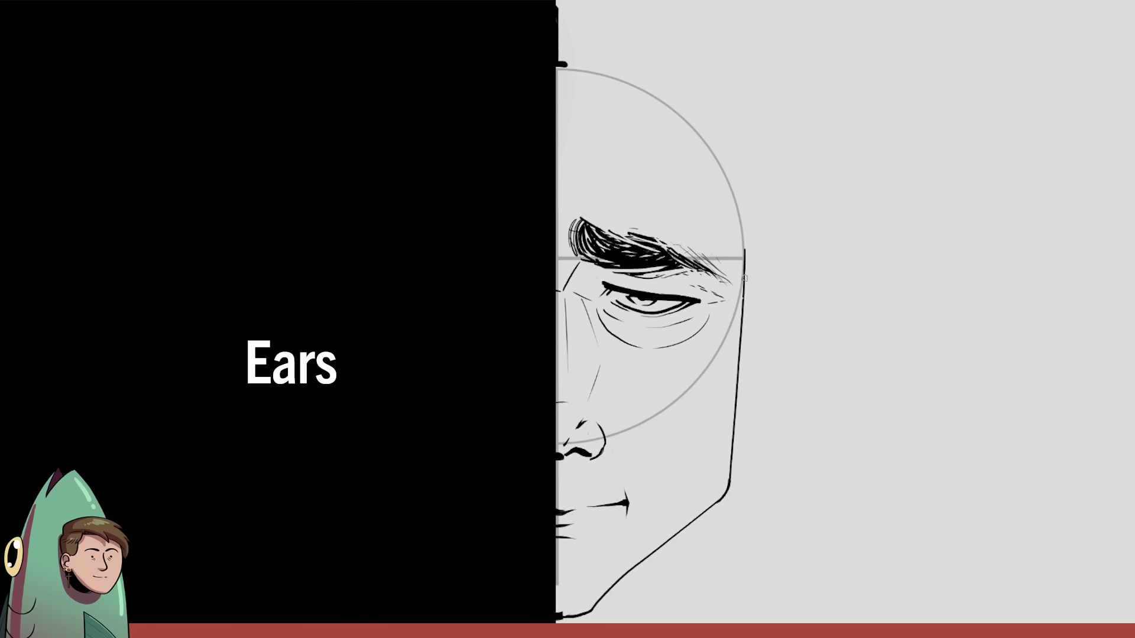
- Ink the ear outline beside the head and its inner ear lines, discarding stray strokes
{"action": "mouse_move", "coordinate": [744, 291]}
{"action": "left_mouse_down"}
{"action": "mouse_move", "coordinate": [754, 269]}
{"action": "mouse_move", "coordinate": [784, 265]}
{"action": "mouse_move", "coordinate": [802, 312]}
{"action": "mouse_move", "coordinate": [774, 383]}
{"action": "left_mouse_up"}
{"action": "key", "text": "ctrl+z"}
{"action": "key", "text": "ctrl+z"}
{"action": "mouse_move", "coordinate": [746, 271]}
{"action": "left_mouse_down"}
{"action": "mouse_move", "coordinate": [792, 247]}
{"action": "mouse_move", "coordinate": [805, 289]}
{"action": "mouse_move", "coordinate": [754, 414]}
{"action": "mouse_move", "coordinate": [770, 388]}
{"action": "left_mouse_up"}
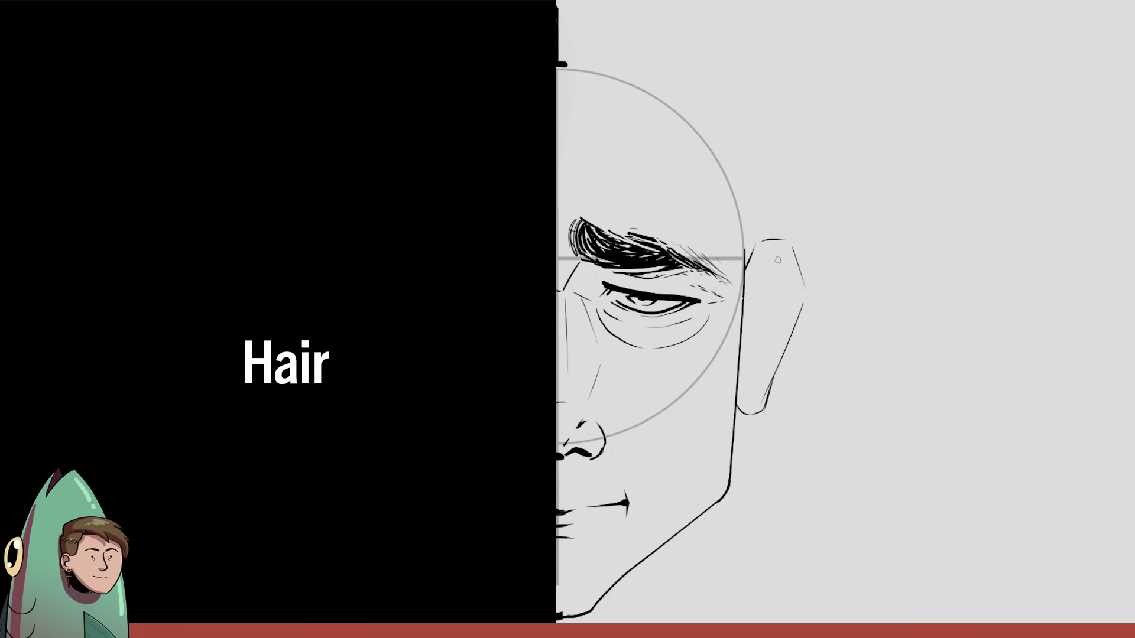
{"action": "mouse_move", "coordinate": [778, 253]}
{"action": "left_mouse_down"}
{"action": "mouse_move", "coordinate": [750, 330]}
{"action": "mouse_move", "coordinate": [796, 298]}
{"action": "mouse_move", "coordinate": [789, 320]}
{"action": "mouse_move", "coordinate": [756, 342]}
{"action": "mouse_move", "coordinate": [757, 371]}
{"action": "mouse_move", "coordinate": [771, 302]}
{"action": "mouse_move", "coordinate": [787, 325]}
{"action": "left_mouse_up"}
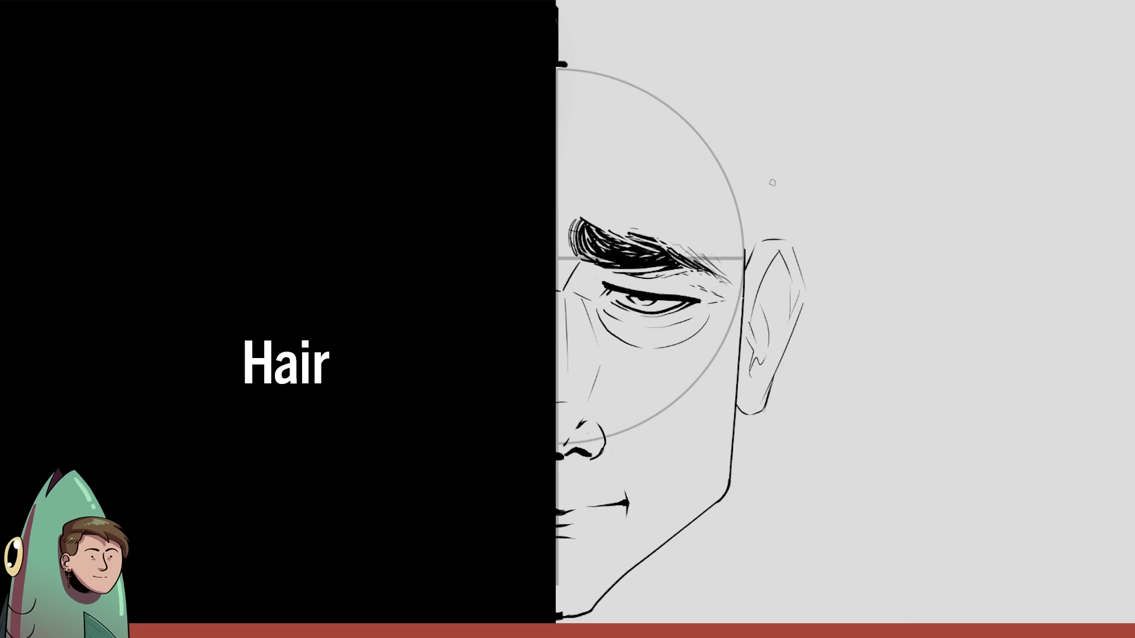
{"action": "mouse_move", "coordinate": [603, 39]}
{"action": "left_mouse_down"}
{"action": "mouse_move", "coordinate": [577, 62]}
{"action": "mouse_move", "coordinate": [594, 60]}
{"action": "left_mouse_up"}
{"action": "key", "text": "ctrl+z"}
- Draw the first hair strands along the head outline and across the ear
{"action": "left_click_drag", "start_coordinate": [694, 133], "coordinate": [724, 214]}
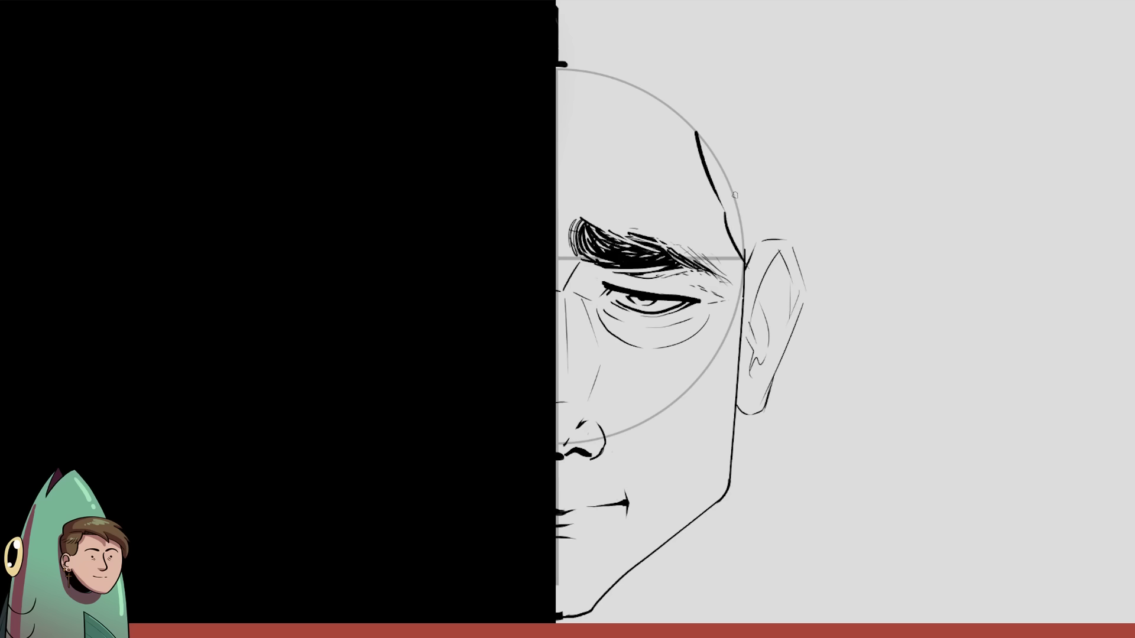
{"action": "mouse_move", "coordinate": [697, 136]}
{"action": "left_mouse_down"}
{"action": "mouse_move", "coordinate": [728, 245]}
{"action": "mouse_move", "coordinate": [800, 337]}
{"action": "left_mouse_up"}
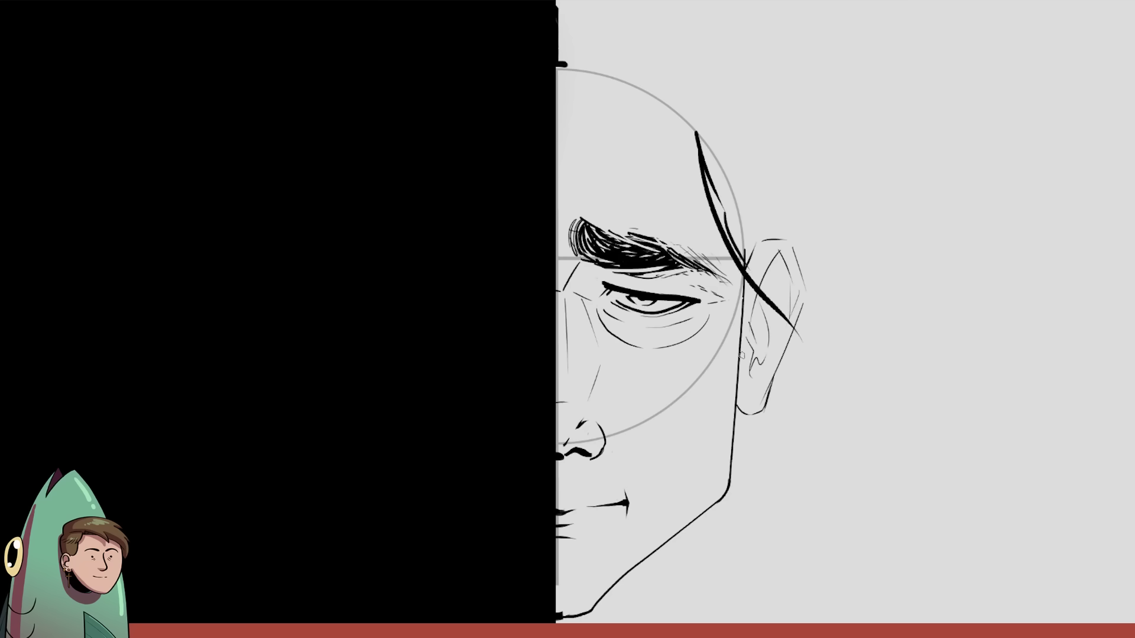
{"action": "left_click_drag", "start_coordinate": [745, 278], "coordinate": [787, 382]}
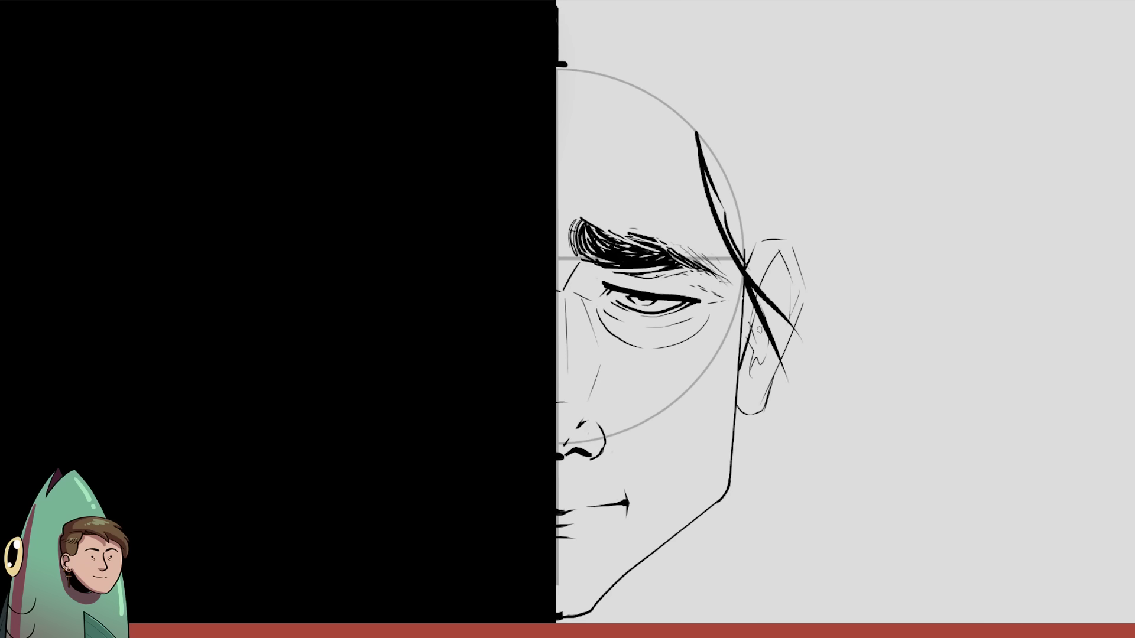
{"action": "mouse_move", "coordinate": [744, 276]}
{"action": "left_mouse_down"}
{"action": "mouse_move", "coordinate": [751, 401]}
{"action": "mouse_move", "coordinate": [751, 292]}
{"action": "mouse_move", "coordinate": [746, 334]}
{"action": "left_mouse_up"}
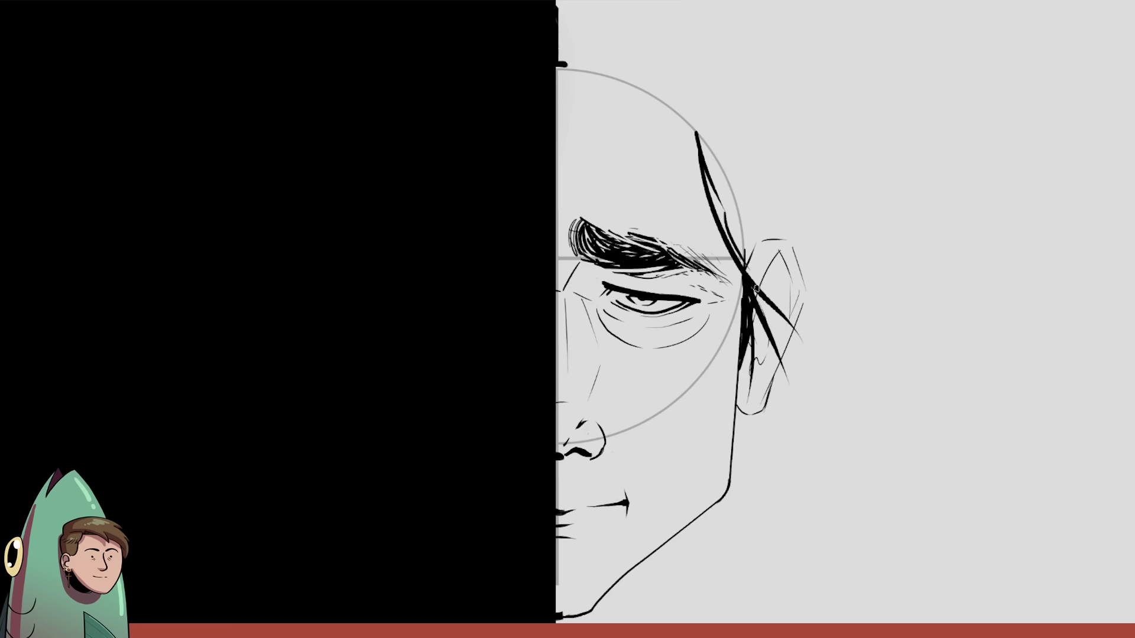
- Add hair strokes across the top of the head and down its right side
{"action": "left_click_drag", "start_coordinate": [556, 69], "coordinate": [600, 69]}
{"action": "left_click_drag", "start_coordinate": [563, 19], "coordinate": [678, 49]}
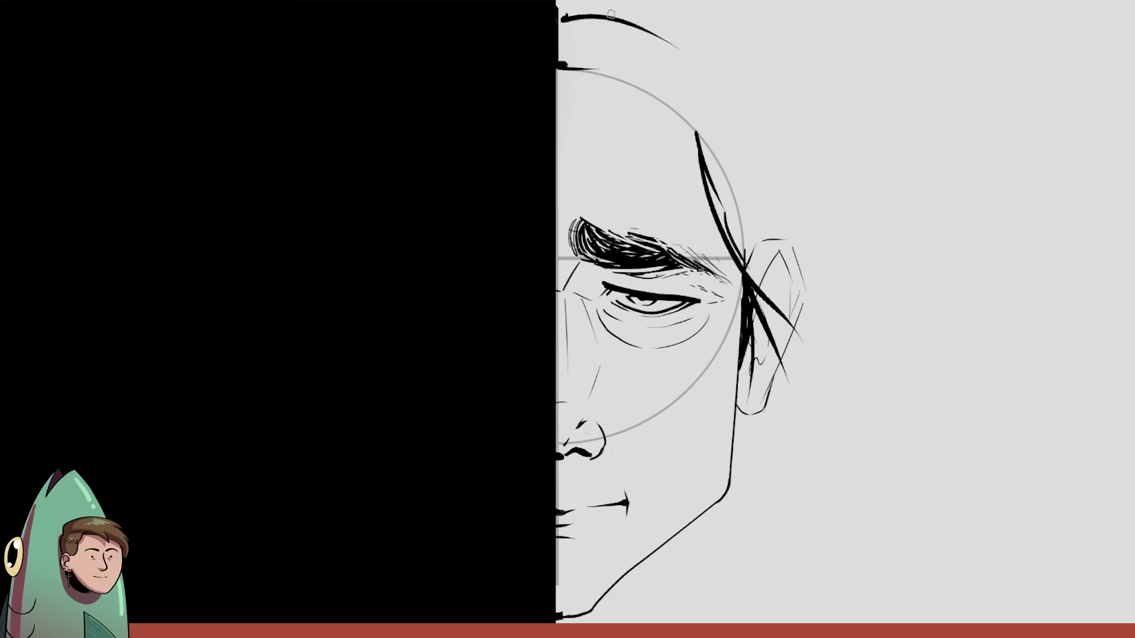
{"action": "key", "text": "ctrl+z"}
{"action": "mouse_move", "coordinate": [560, 46]}
{"action": "left_mouse_down"}
{"action": "mouse_move", "coordinate": [609, 24]}
{"action": "mouse_move", "coordinate": [671, 40]}
{"action": "left_mouse_up"}
{"action": "left_click_drag", "start_coordinate": [567, 21], "coordinate": [775, 92]}
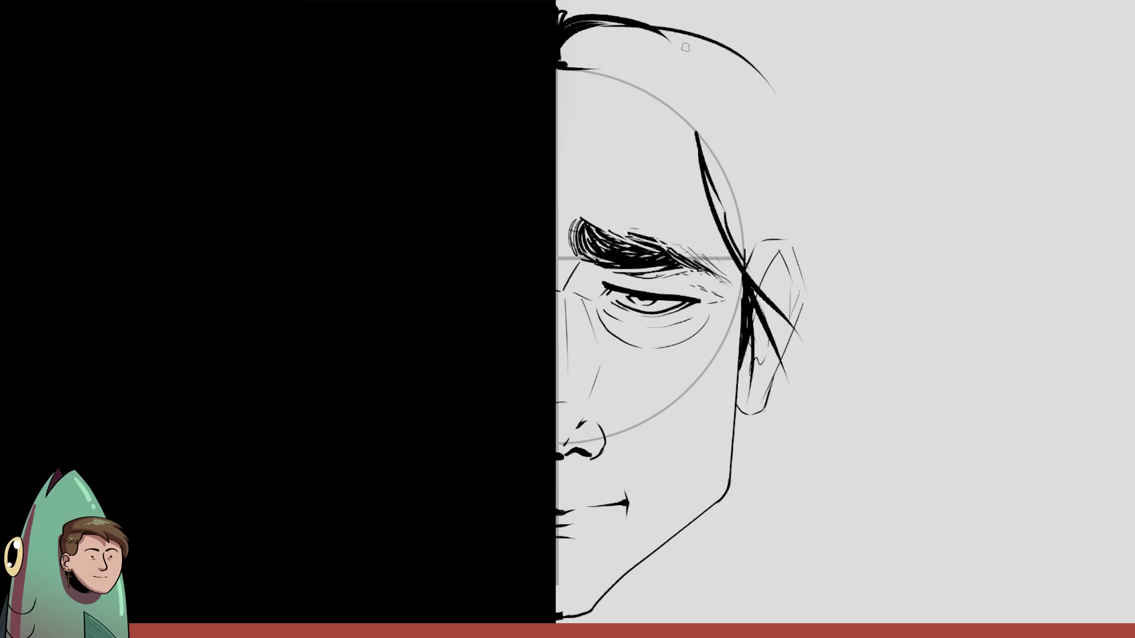
{"action": "left_click_drag", "start_coordinate": [685, 47], "coordinate": [795, 236]}
{"action": "left_click_drag", "start_coordinate": [782, 155], "coordinate": [838, 316]}
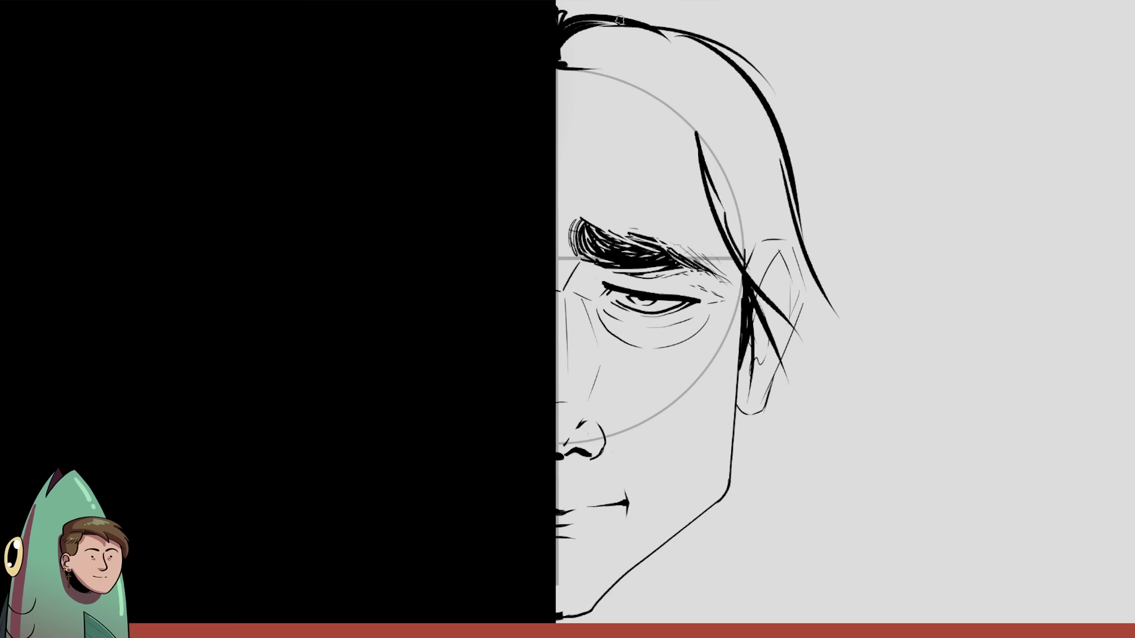
{"action": "left_click_drag", "start_coordinate": [626, 26], "coordinate": [725, 59]}
{"action": "mouse_move", "coordinate": [563, 24]}
{"action": "left_mouse_down"}
{"action": "mouse_move", "coordinate": [739, 46]}
{"action": "mouse_move", "coordinate": [807, 318]}
{"action": "left_mouse_up"}
{"action": "left_click_drag", "start_coordinate": [792, 160], "coordinate": [844, 378]}
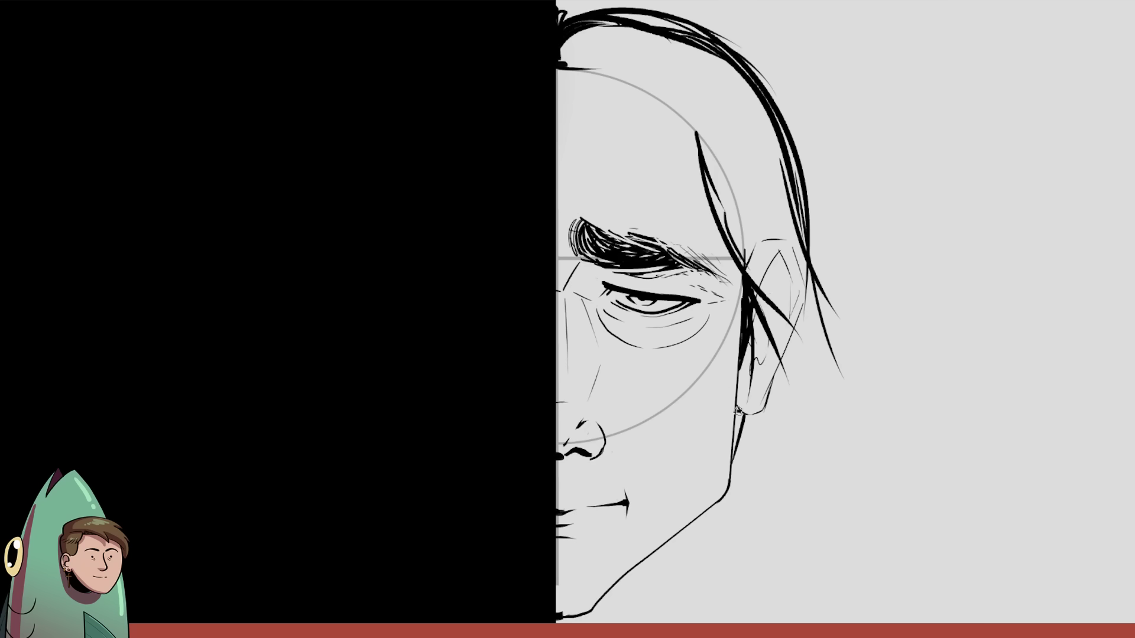
- Fill in thick strands running down the head side past the ear to below it
{"action": "mouse_move", "coordinate": [738, 410]}
{"action": "left_mouse_down"}
{"action": "mouse_move", "coordinate": [760, 455]}
{"action": "mouse_move", "coordinate": [762, 503]}
{"action": "left_mouse_up"}
{"action": "left_click_drag", "start_coordinate": [739, 414], "coordinate": [796, 460]}
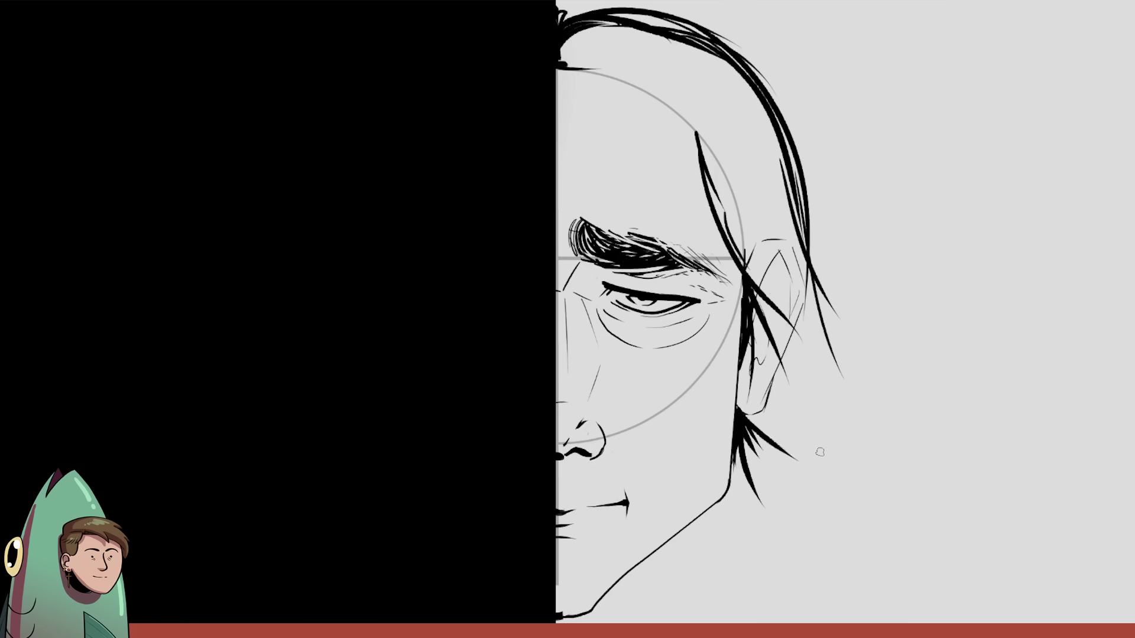
{"action": "mouse_move", "coordinate": [805, 310]}
{"action": "left_mouse_down"}
{"action": "mouse_move", "coordinate": [772, 402]}
{"action": "mouse_move", "coordinate": [772, 391]}
{"action": "left_mouse_up"}
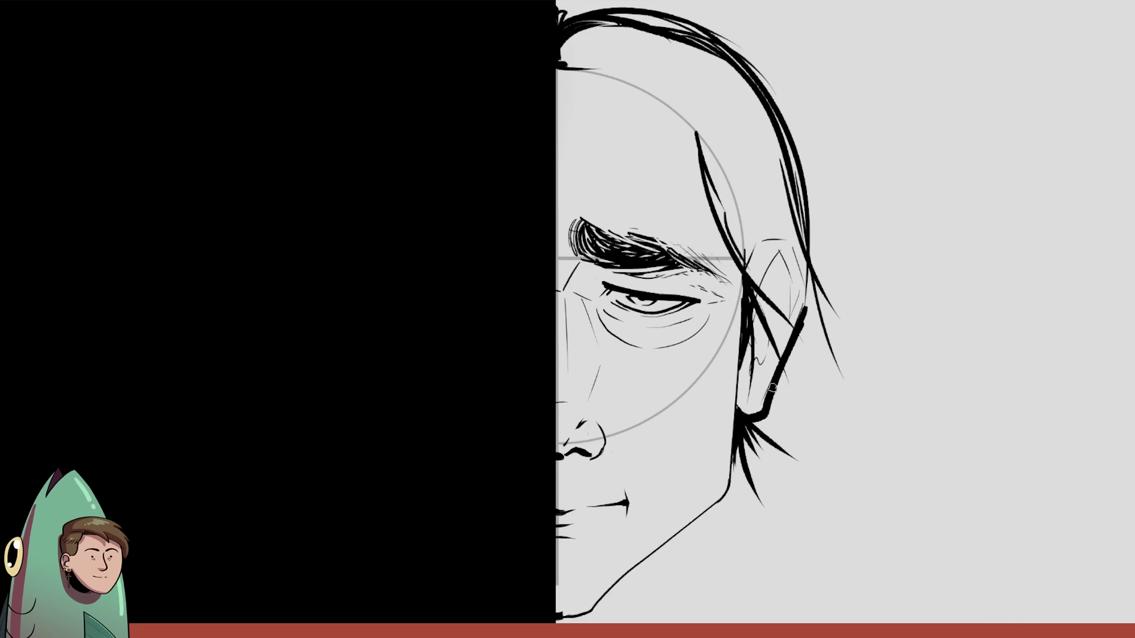
{"action": "left_click_drag", "start_coordinate": [748, 288], "coordinate": [781, 465]}
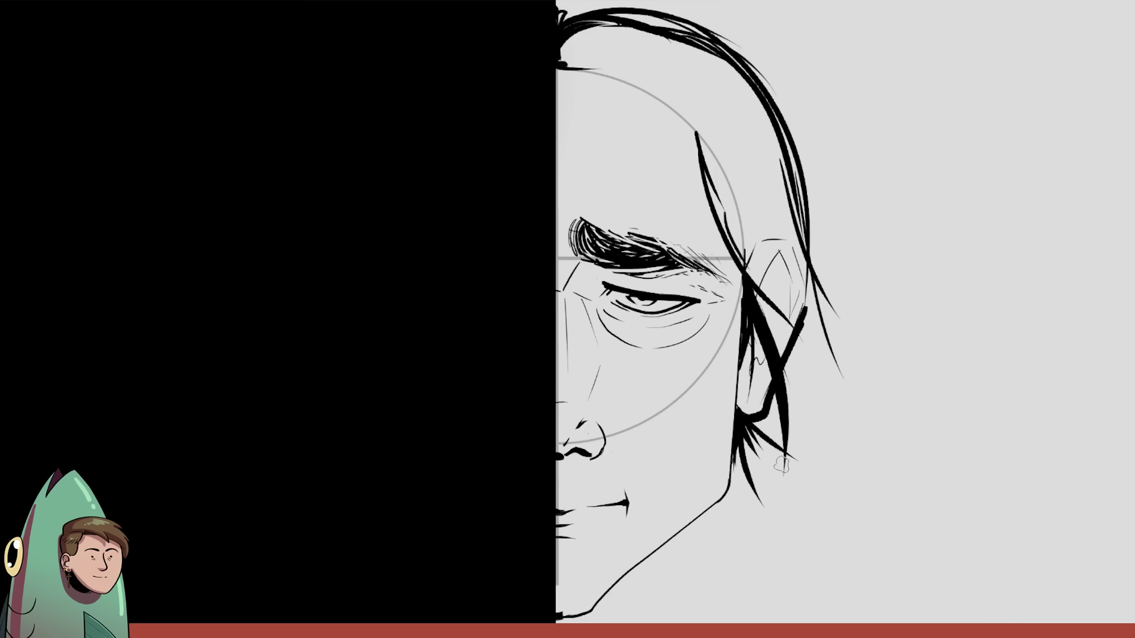
{"action": "mouse_move", "coordinate": [698, 125]}
{"action": "left_mouse_down"}
{"action": "mouse_move", "coordinate": [733, 235]}
{"action": "mouse_move", "coordinate": [849, 442]}
{"action": "left_mouse_up"}
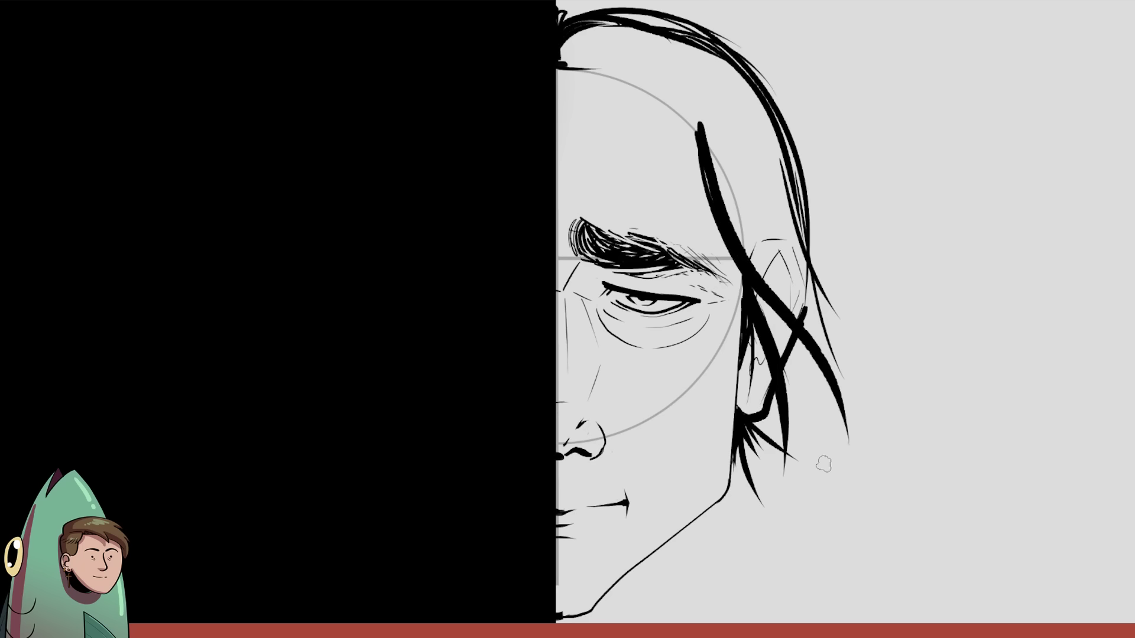
{"action": "mouse_move", "coordinate": [828, 356]}
{"action": "left_mouse_down"}
{"action": "mouse_move", "coordinate": [757, 97]}
{"action": "mouse_move", "coordinate": [781, 290]}
{"action": "left_mouse_up"}
{"action": "mouse_move", "coordinate": [704, 106]}
{"action": "left_mouse_down"}
{"action": "mouse_move", "coordinate": [797, 319]}
{"action": "mouse_move", "coordinate": [776, 278]}
{"action": "left_mouse_up"}
{"action": "mouse_move", "coordinate": [748, 145]}
{"action": "left_mouse_down"}
{"action": "mouse_move", "coordinate": [792, 313]}
{"action": "mouse_move", "coordinate": [795, 417]}
{"action": "left_mouse_up"}
{"action": "left_click_drag", "start_coordinate": [793, 349], "coordinate": [807, 447]}
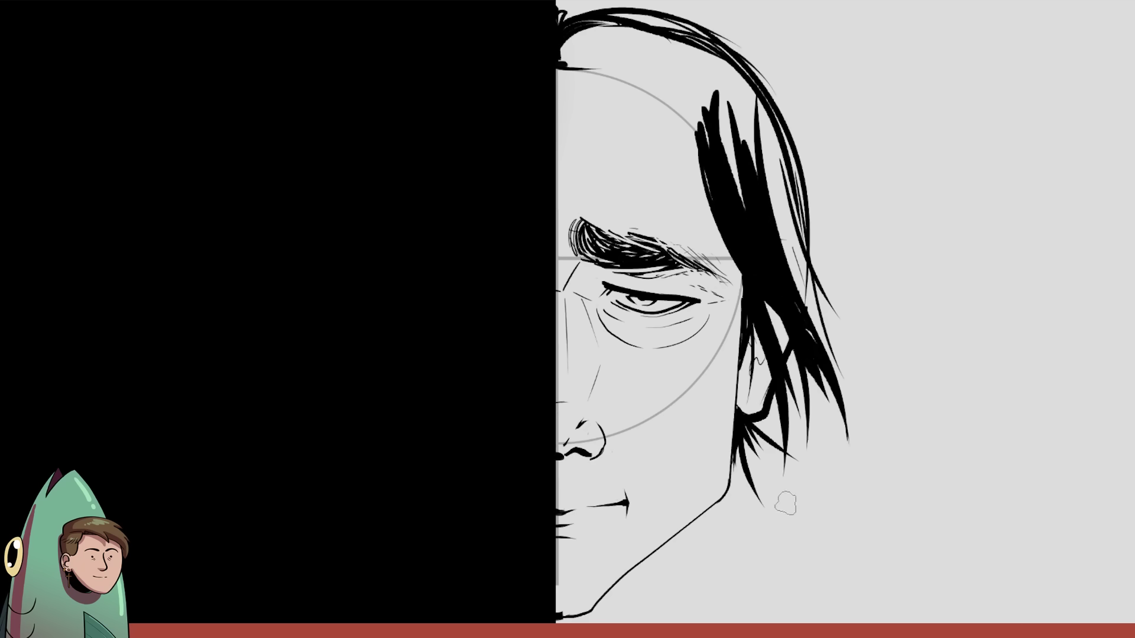
{"action": "left_click_drag", "start_coordinate": [760, 324], "coordinate": [740, 417]}
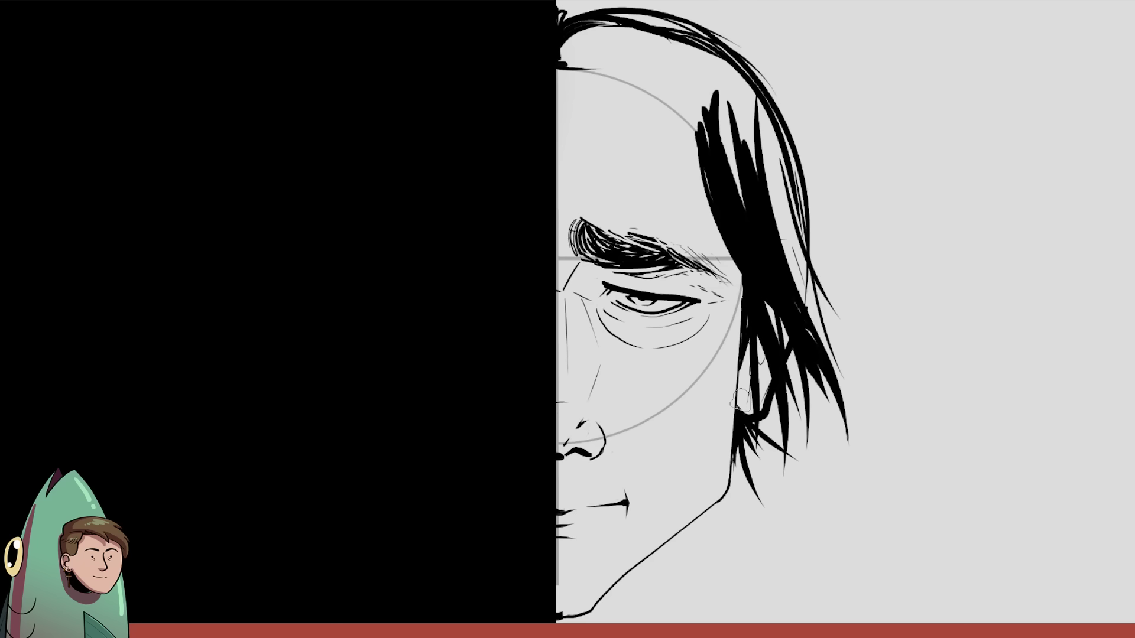
- Undo five hair strokes, stripping most straight strands except one crossing the ear
{"action": "key", "text": "ctrl+z"}
{"action": "key", "text": "ctrl+z"}
{"action": "key", "text": "ctrl+z"}
{"action": "key", "text": "ctrl+z"}
{"action": "key", "text": "ctrl+z"}
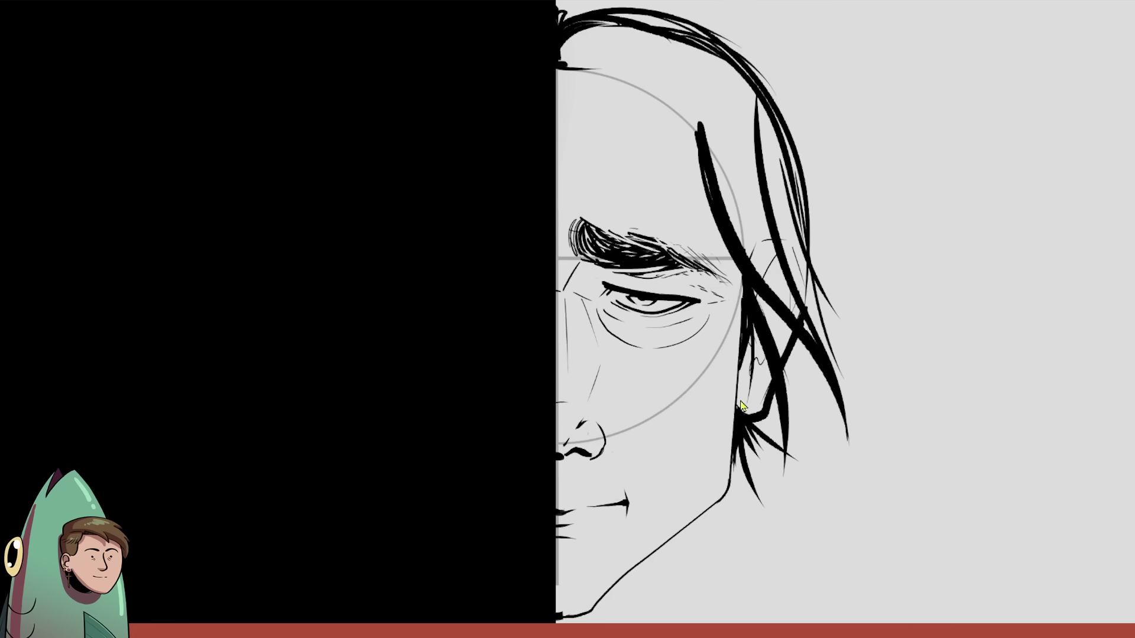
{"action": "key", "text": "ctrl+z"}
{"action": "key", "text": "ctrl+z"}
{"action": "key", "text": "ctrl+z"}
{"action": "key", "text": "ctrl+z"}
{"action": "key", "text": "ctrl+z"}
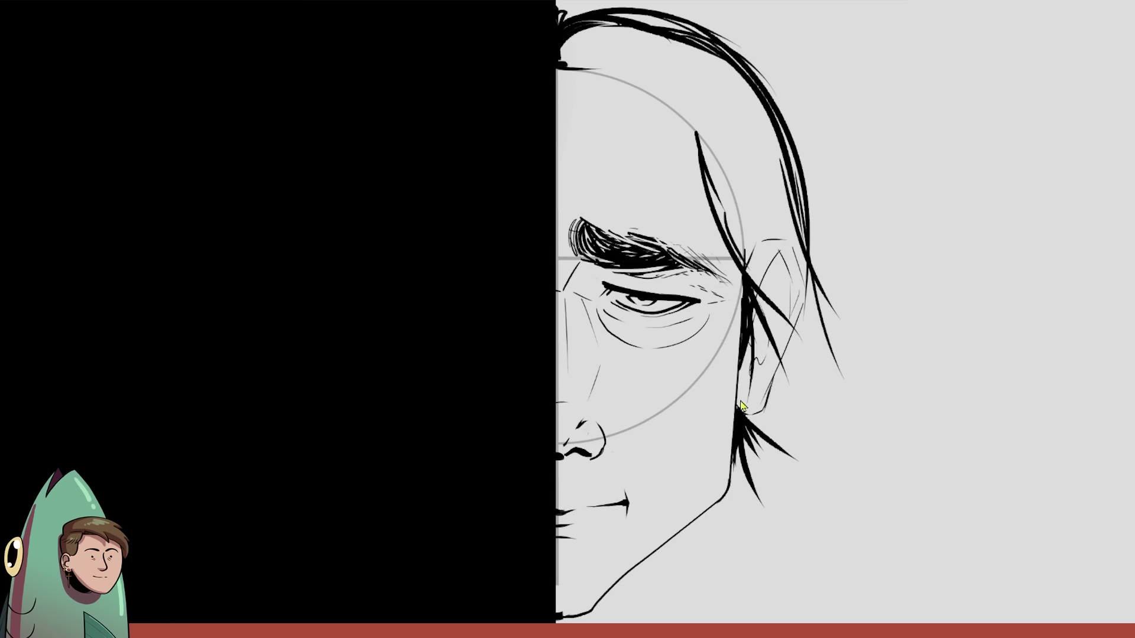
{"action": "key", "text": "ctrl+z"}
{"action": "key", "text": "ctrl+z"}
{"action": "key", "text": "ctrl+z"}
{"action": "key", "text": "ctrl+z"}
{"action": "key", "text": "ctrl+z"}
{"action": "key", "text": "ctrl+z"}
{"action": "key", "text": "ctrl+z"}
{"action": "key", "text": "ctrl+z"}
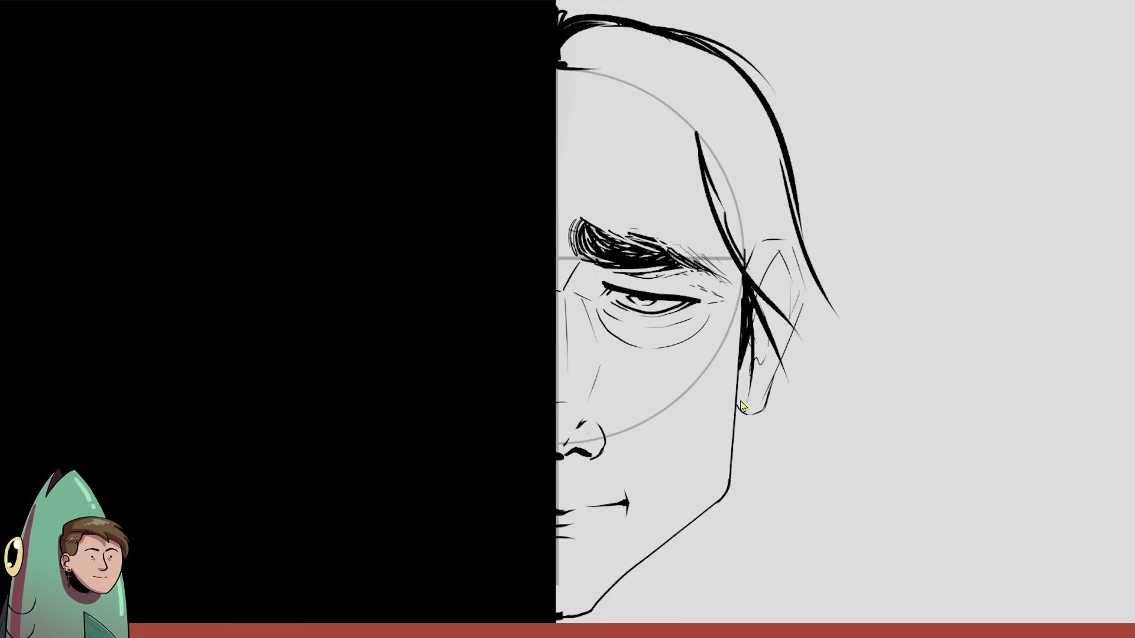
{"action": "key", "text": "ctrl+z"}
{"action": "key", "text": "ctrl+z"}
{"action": "key", "text": "ctrl+z"}
{"action": "key", "text": "ctrl+z"}
{"action": "key", "text": "ctrl+z"}
{"action": "key", "text": "ctrl+z"}
{"action": "key", "text": "ctrl+z"}
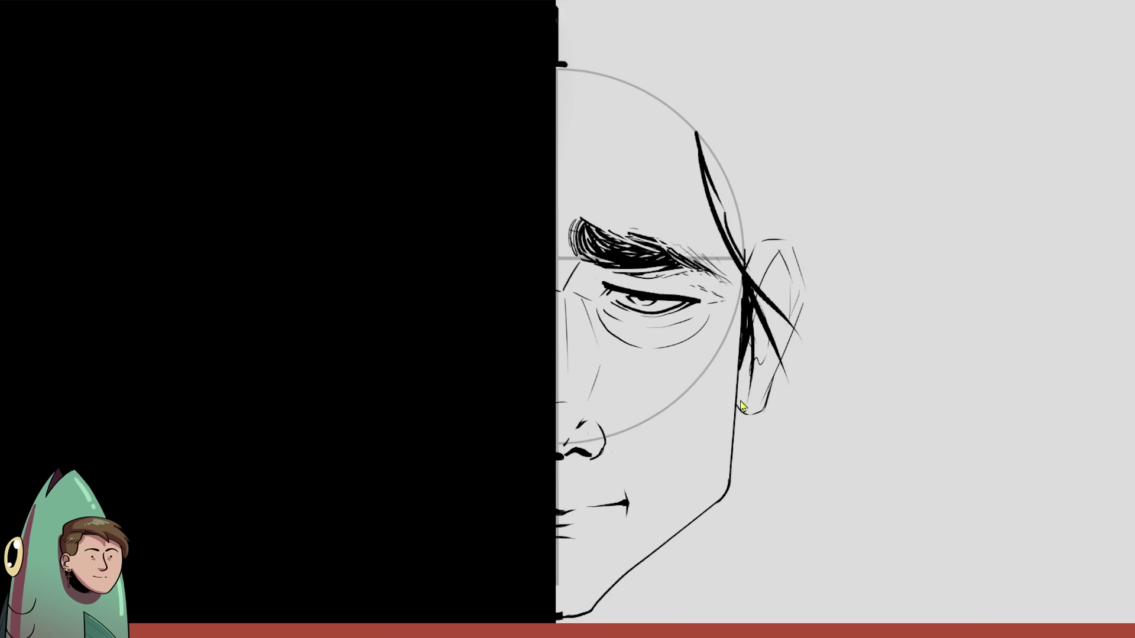
{"action": "key", "text": "ctrl+z"}
{"action": "key", "text": "ctrl+z"}
{"action": "key", "text": "ctrl+z"}
{"action": "key", "text": "ctrl+z"}
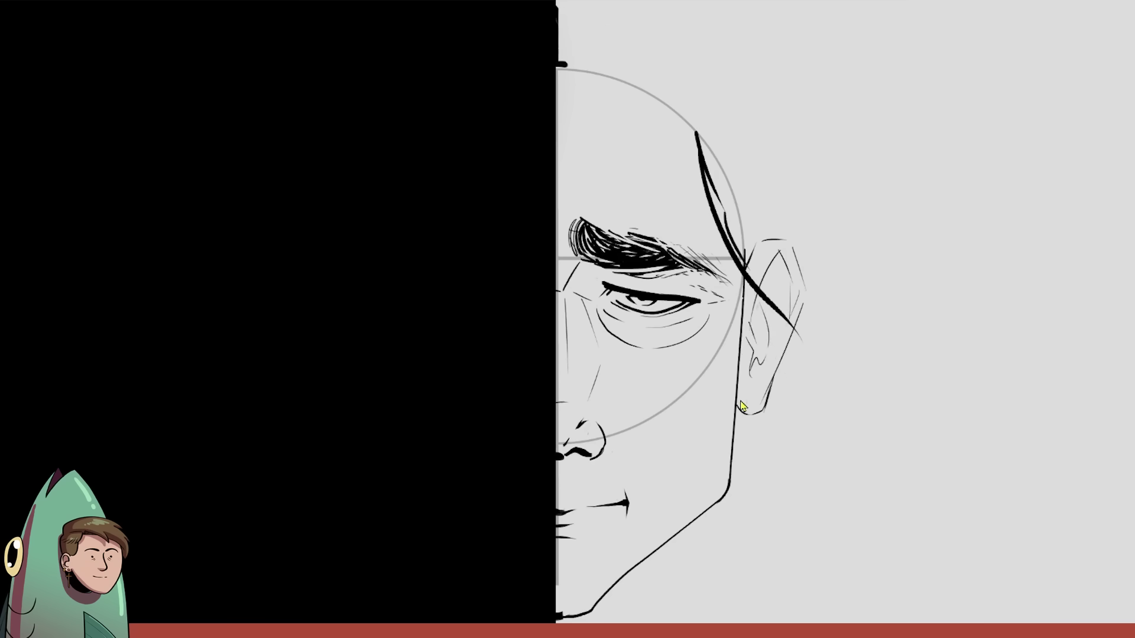
- Erase the leftover strand's top and outline curly hair from the crown to shoulder length
{"action": "left_click_drag", "start_coordinate": [699, 135], "coordinate": [718, 214]}
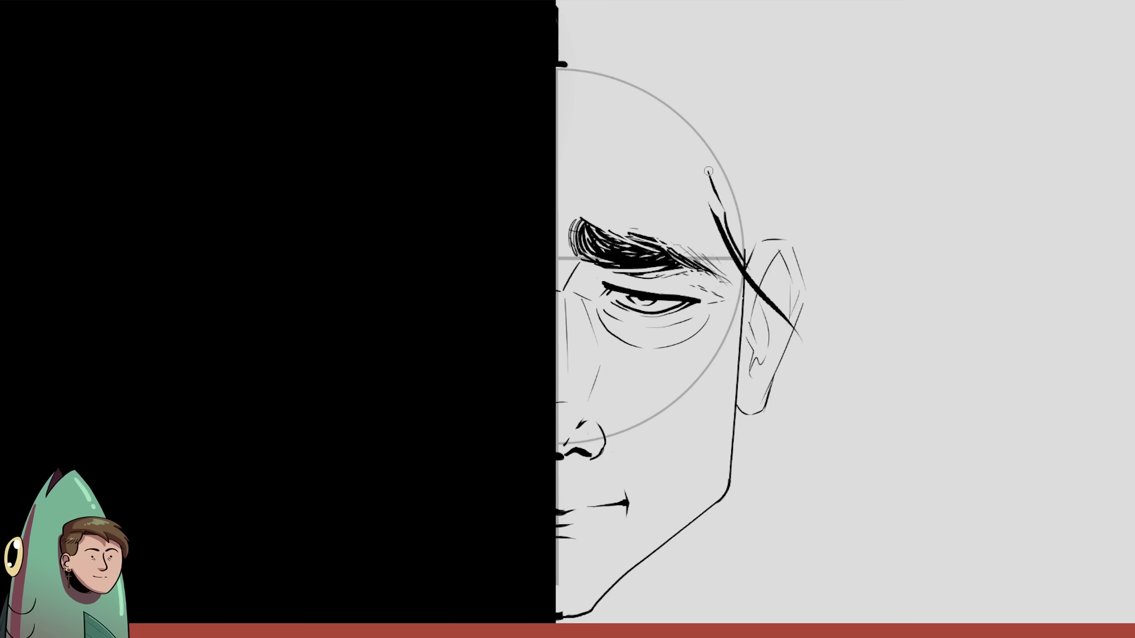
{"action": "left_click_drag", "start_coordinate": [708, 171], "coordinate": [701, 166]}
{"action": "mouse_move", "coordinate": [565, 61]}
{"action": "left_mouse_down"}
{"action": "mouse_move", "coordinate": [612, 65]}
{"action": "mouse_move", "coordinate": [618, 35]}
{"action": "mouse_move", "coordinate": [700, 57]}
{"action": "left_mouse_up"}
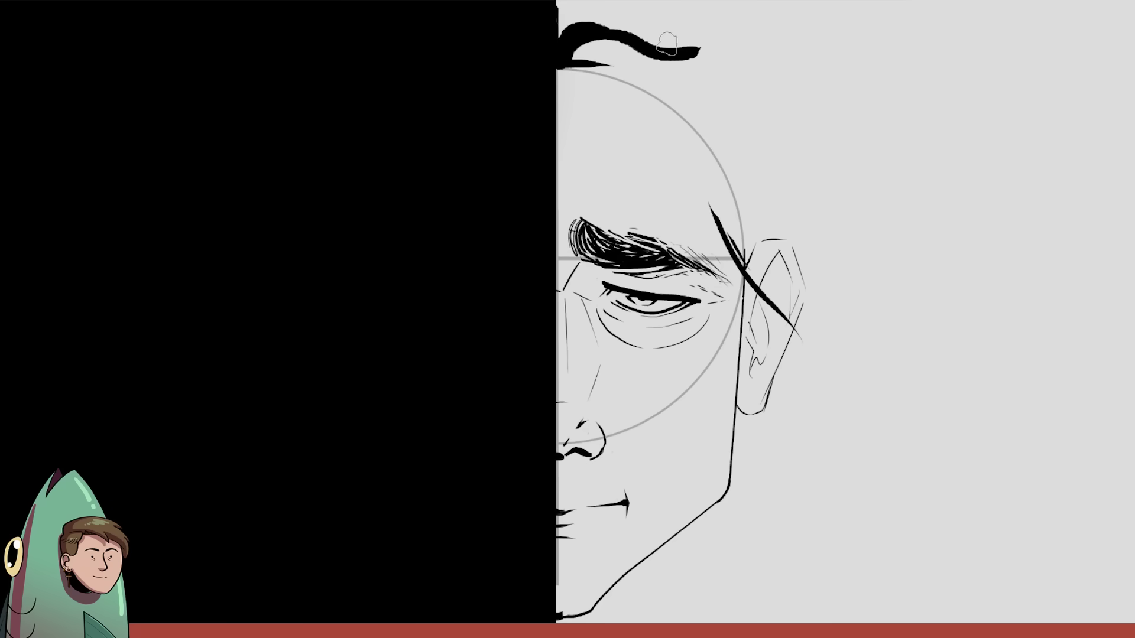
{"action": "mouse_move", "coordinate": [591, 44]}
{"action": "left_mouse_down"}
{"action": "mouse_move", "coordinate": [682, 33]}
{"action": "mouse_move", "coordinate": [735, 124]}
{"action": "left_mouse_up"}
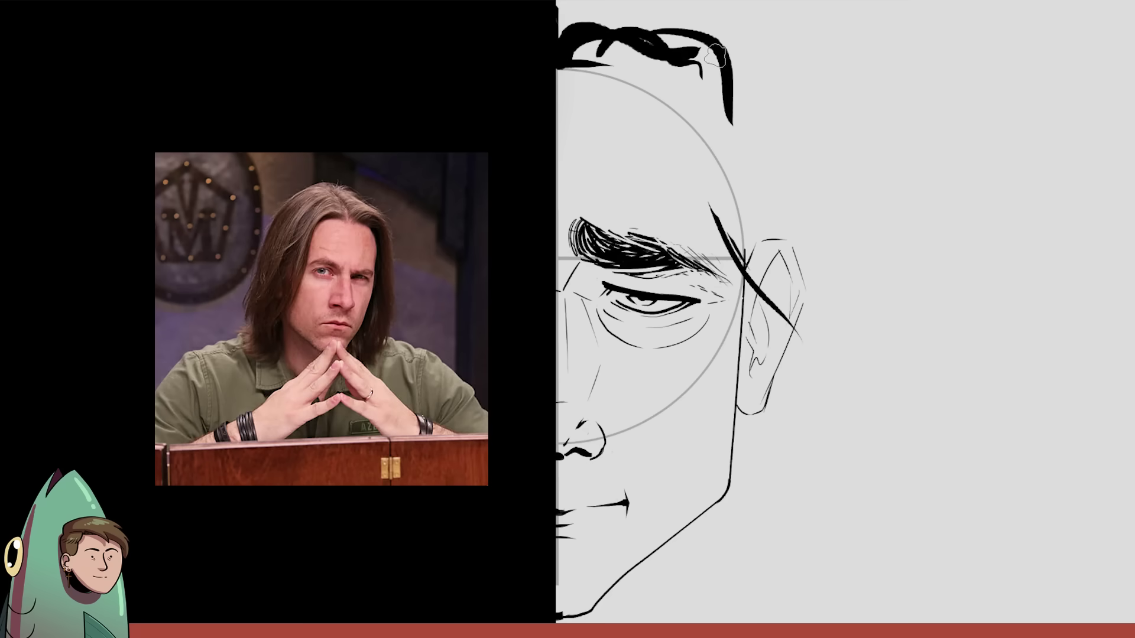
{"action": "left_click_drag", "start_coordinate": [726, 65], "coordinate": [738, 145]}
{"action": "mouse_move", "coordinate": [735, 100]}
{"action": "left_mouse_down"}
{"action": "mouse_move", "coordinate": [867, 221]}
{"action": "mouse_move", "coordinate": [876, 320]}
{"action": "left_mouse_up"}
{"action": "mouse_move", "coordinate": [843, 283]}
{"action": "left_mouse_down"}
{"action": "mouse_move", "coordinate": [831, 397]}
{"action": "mouse_move", "coordinate": [804, 458]}
{"action": "mouse_move", "coordinate": [835, 487]}
{"action": "left_mouse_up"}
- Add curls and strands along the top hairline and across the upper head
{"action": "left_click_drag", "start_coordinate": [688, 110], "coordinate": [825, 139]}
{"action": "mouse_move", "coordinate": [727, 142]}
{"action": "left_mouse_down"}
{"action": "mouse_move", "coordinate": [769, 94]}
{"action": "mouse_move", "coordinate": [712, 94]}
{"action": "mouse_move", "coordinate": [733, 117]}
{"action": "left_mouse_up"}
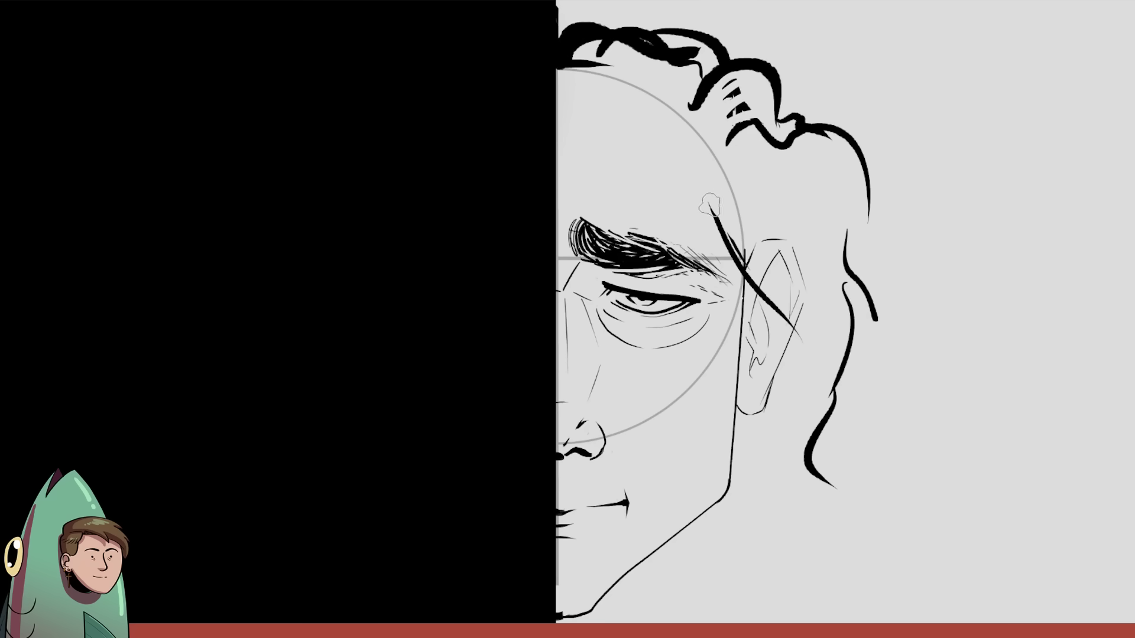
{"action": "mouse_move", "coordinate": [566, 70]}
{"action": "left_mouse_down"}
{"action": "mouse_move", "coordinate": [624, 65]}
{"action": "mouse_move", "coordinate": [689, 101]}
{"action": "left_mouse_up"}
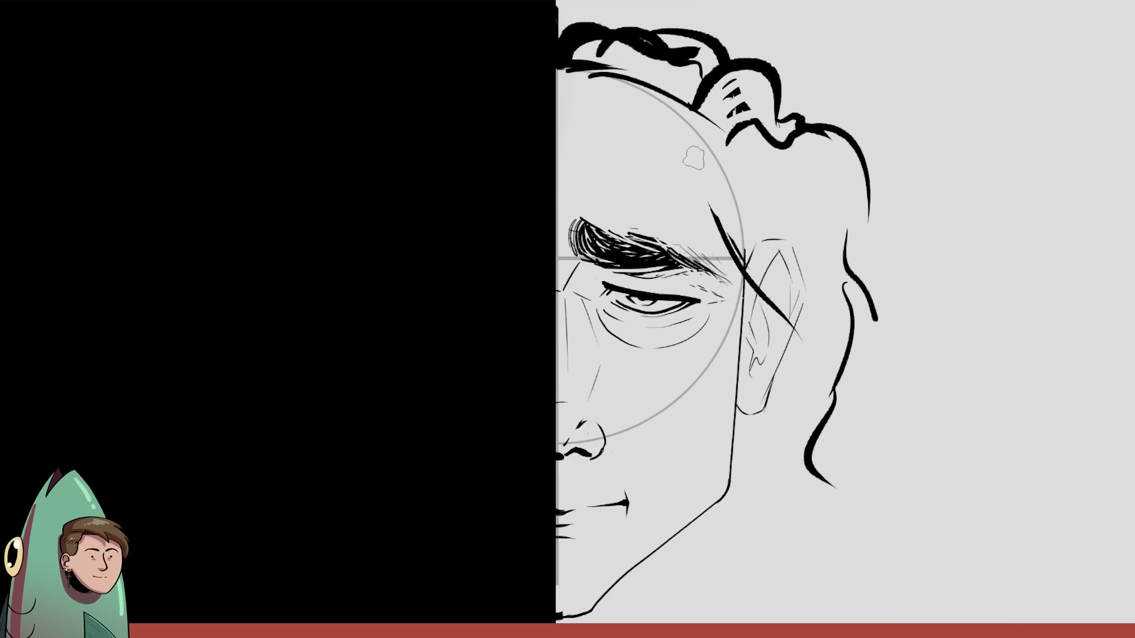
{"action": "key", "text": "ctrl+z"}
{"action": "mouse_move", "coordinate": [556, 44]}
{"action": "left_mouse_down"}
{"action": "mouse_move", "coordinate": [615, 33]}
{"action": "mouse_move", "coordinate": [600, 42]}
{"action": "left_mouse_up"}
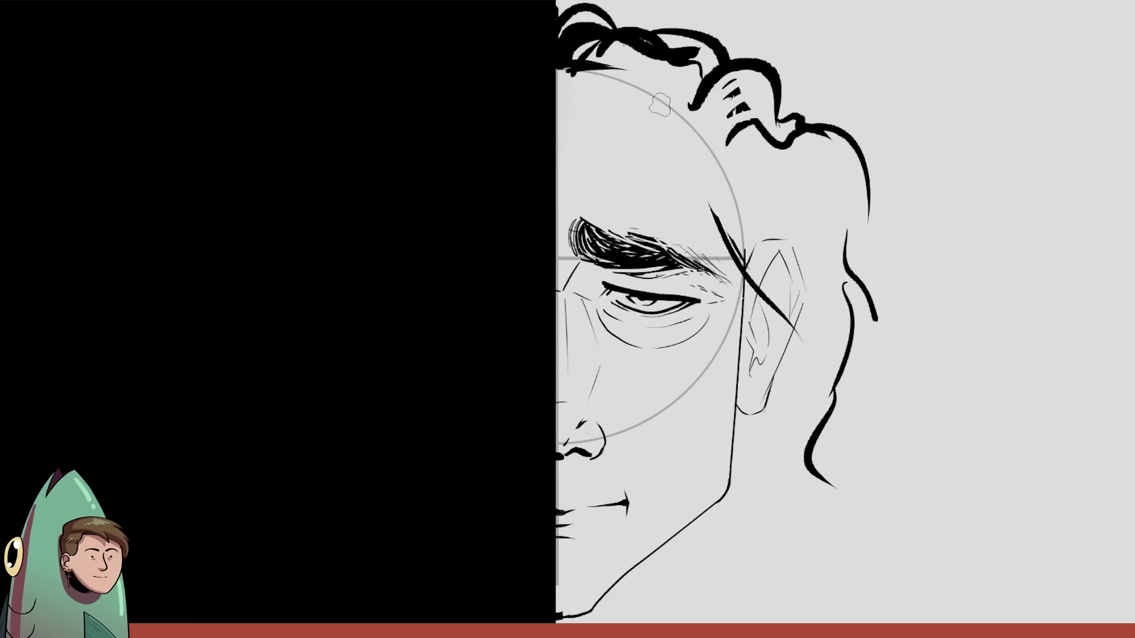
{"action": "mouse_move", "coordinate": [603, 53]}
{"action": "left_mouse_down"}
{"action": "mouse_move", "coordinate": [582, 80]}
{"action": "mouse_move", "coordinate": [597, 82]}
{"action": "left_mouse_up"}
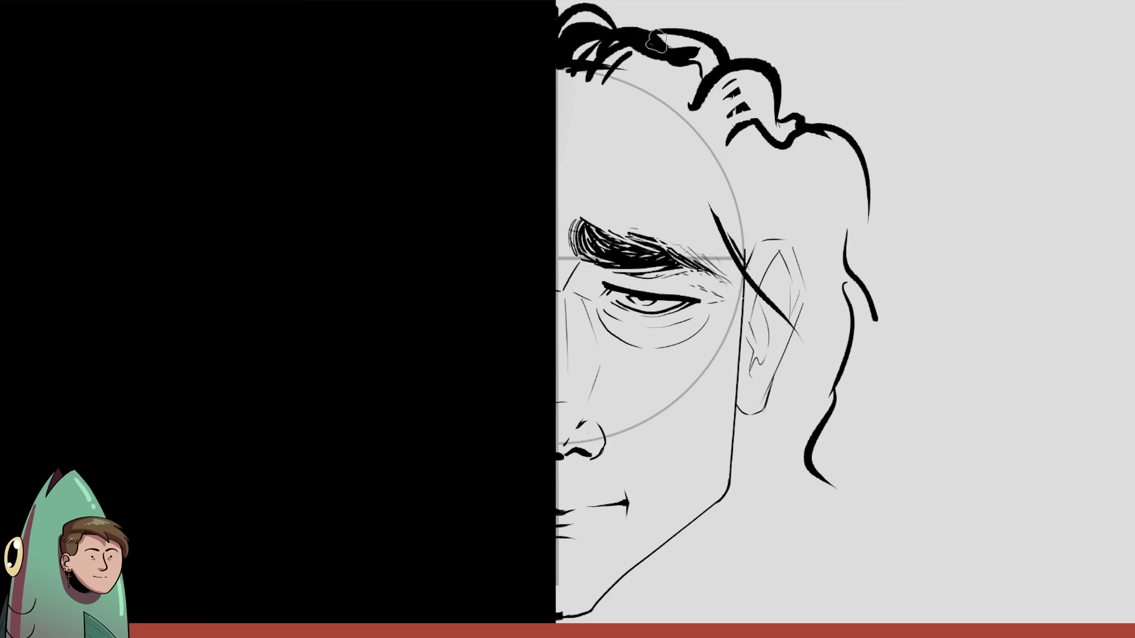
{"action": "left_click_drag", "start_coordinate": [688, 35], "coordinate": [647, 54]}
{"action": "left_click_drag", "start_coordinate": [630, 103], "coordinate": [733, 118]}
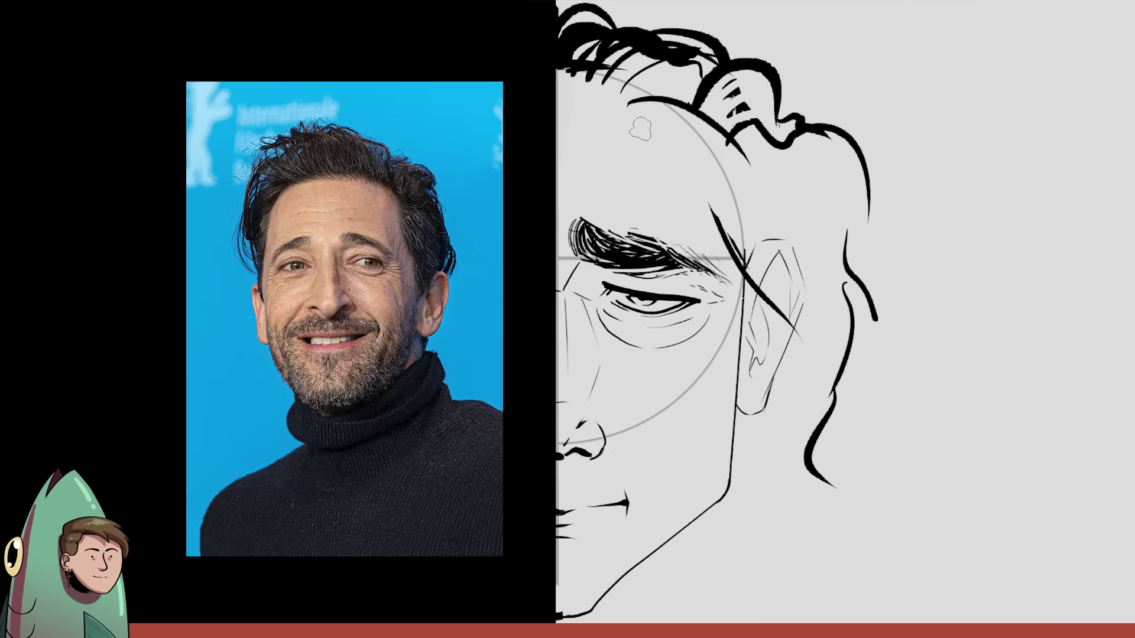
{"action": "left_click_drag", "start_coordinate": [645, 127], "coordinate": [688, 109]}
{"action": "left_click_drag", "start_coordinate": [757, 151], "coordinate": [835, 226]}
- Draw long wavy strands from the upper head down over the ear to jaw level
{"action": "left_click_drag", "start_coordinate": [654, 148], "coordinate": [813, 177]}
{"action": "mouse_move", "coordinate": [677, 168]}
{"action": "left_mouse_down"}
{"action": "mouse_move", "coordinate": [833, 207]}
{"action": "mouse_move", "coordinate": [824, 355]}
{"action": "left_mouse_up"}
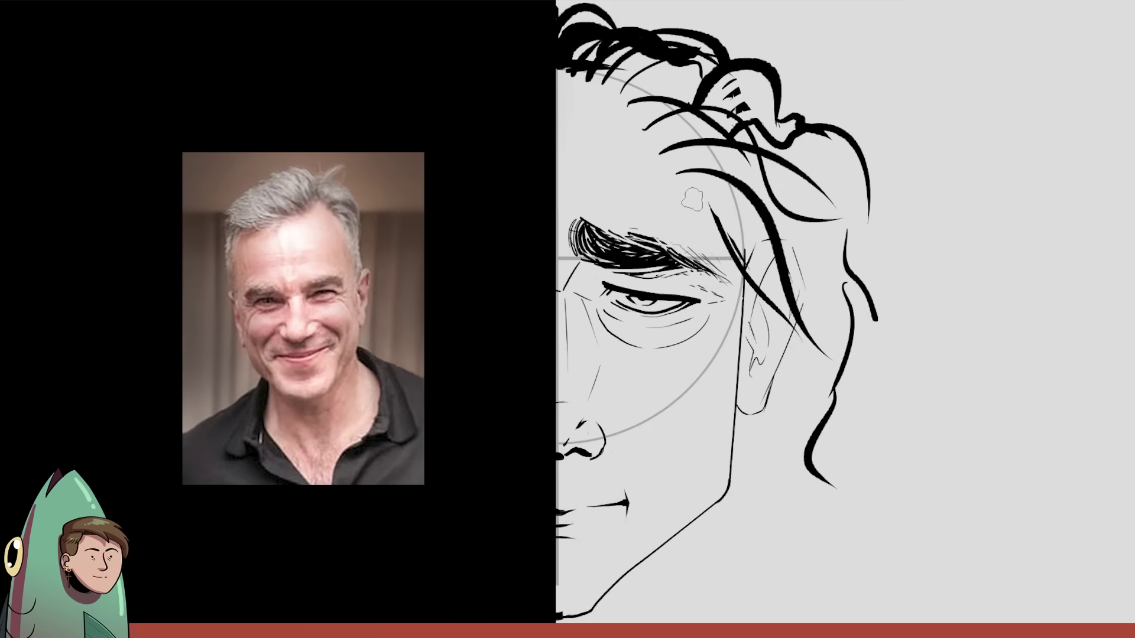
{"action": "mouse_move", "coordinate": [685, 192]}
{"action": "left_mouse_down"}
{"action": "mouse_move", "coordinate": [768, 298]}
{"action": "mouse_move", "coordinate": [809, 409]}
{"action": "left_mouse_up"}
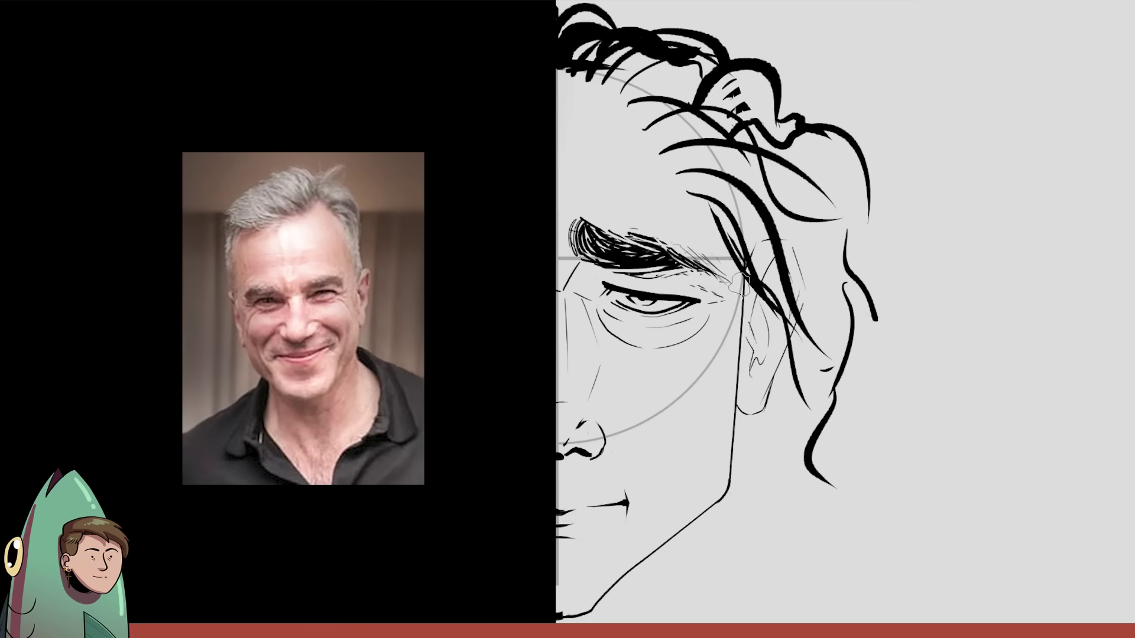
{"action": "left_click_drag", "start_coordinate": [736, 274], "coordinate": [789, 440]}
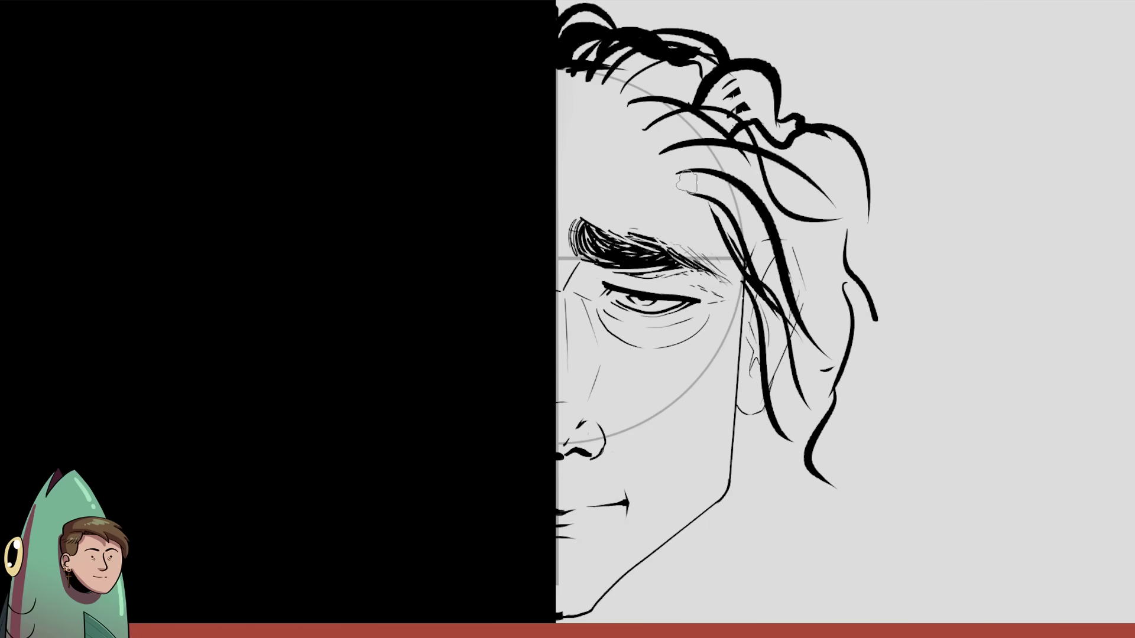
{"action": "mouse_move", "coordinate": [667, 157]}
{"action": "left_mouse_down"}
{"action": "mouse_move", "coordinate": [718, 152]}
{"action": "mouse_move", "coordinate": [824, 334]}
{"action": "left_mouse_up"}
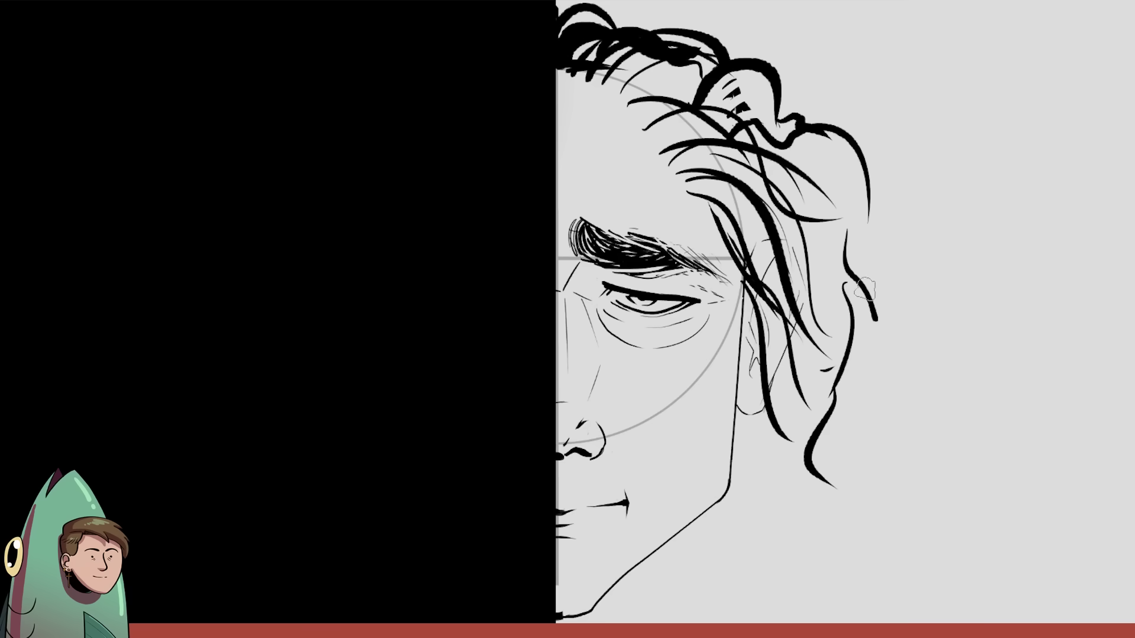
{"action": "mouse_move", "coordinate": [783, 204]}
{"action": "left_mouse_down"}
{"action": "mouse_move", "coordinate": [798, 304]}
{"action": "mouse_move", "coordinate": [786, 386]}
{"action": "left_mouse_up"}
{"action": "mouse_move", "coordinate": [750, 226]}
{"action": "left_mouse_down"}
{"action": "mouse_move", "coordinate": [795, 419]}
{"action": "mouse_move", "coordinate": [780, 378]}
{"action": "left_mouse_up"}
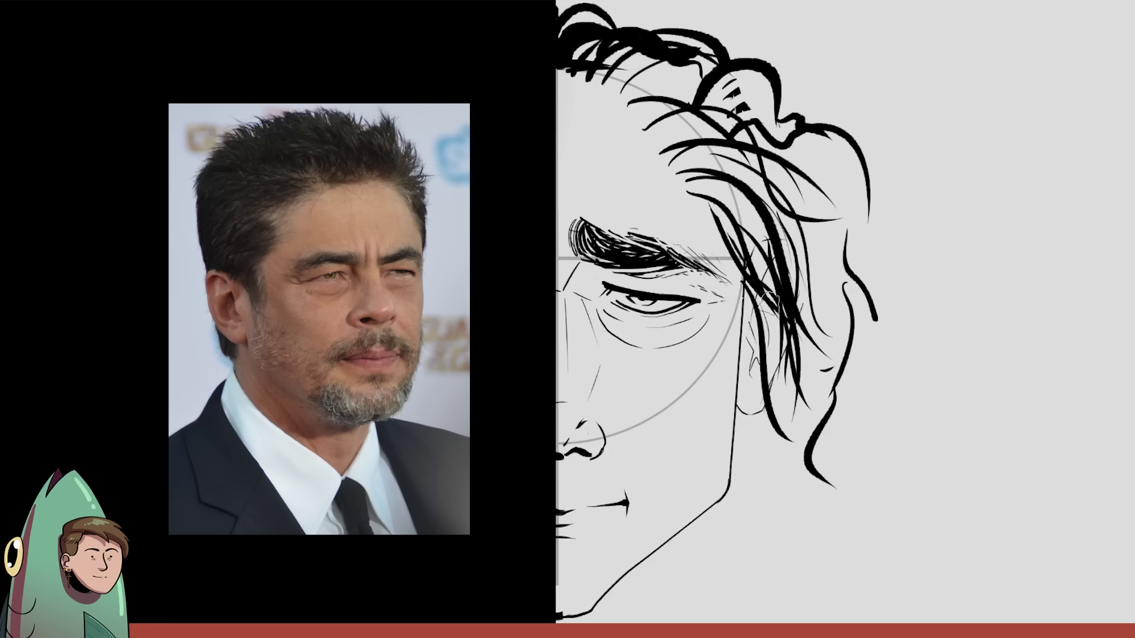
{"action": "left_click_drag", "start_coordinate": [763, 292], "coordinate": [800, 501]}
{"action": "left_click_drag", "start_coordinate": [748, 430], "coordinate": [786, 479]}
{"action": "left_click_drag", "start_coordinate": [763, 407], "coordinate": [804, 468]}
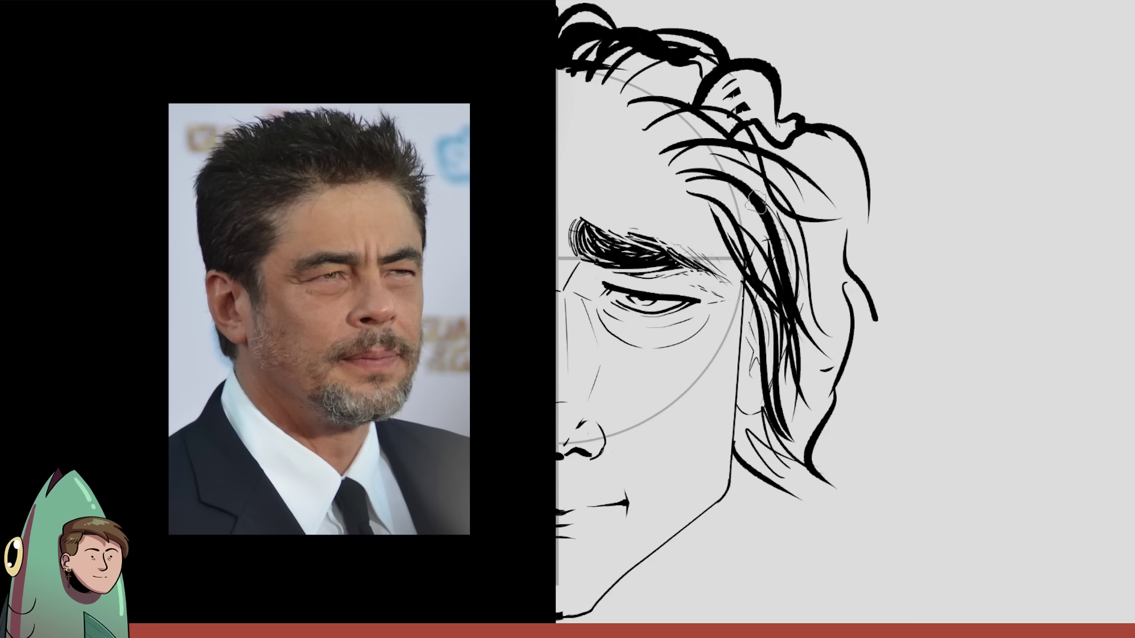
{"action": "left_click_drag", "start_coordinate": [659, 148], "coordinate": [763, 121]}
{"action": "mouse_move", "coordinate": [621, 115]}
{"action": "left_mouse_down"}
{"action": "mouse_move", "coordinate": [712, 68]}
{"action": "mouse_move", "coordinate": [750, 106]}
{"action": "left_mouse_up"}
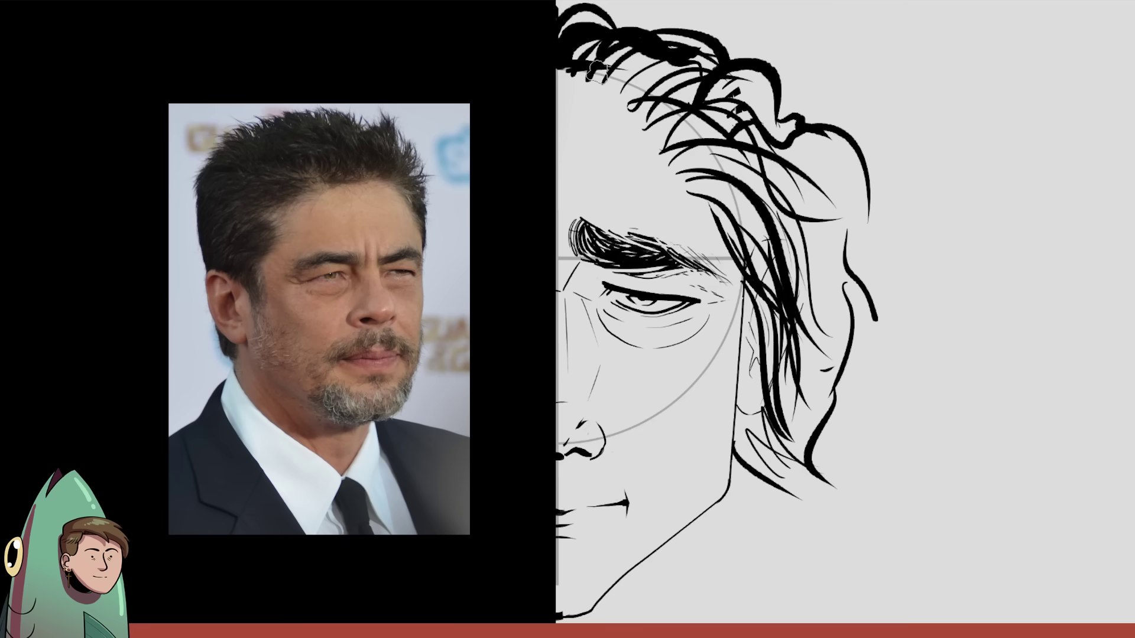
- Erase stray hair strands running toward the brow and beside the forehead
{"action": "left_click_drag", "start_coordinate": [633, 94], "coordinate": [699, 227]}
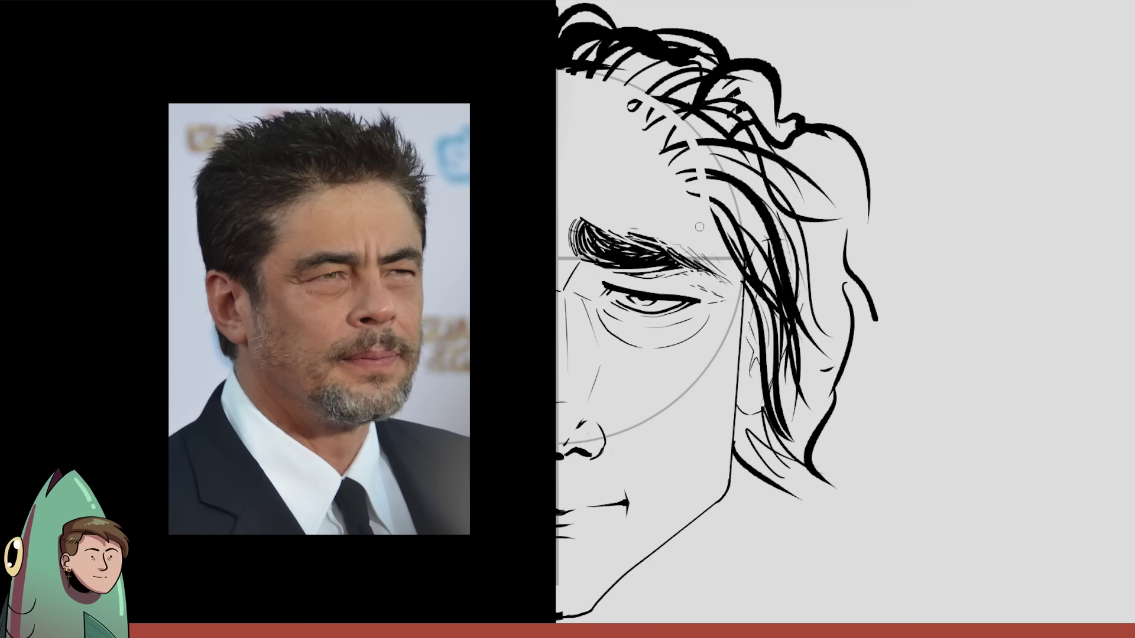
{"action": "left_click_drag", "start_coordinate": [619, 98], "coordinate": [686, 154]}
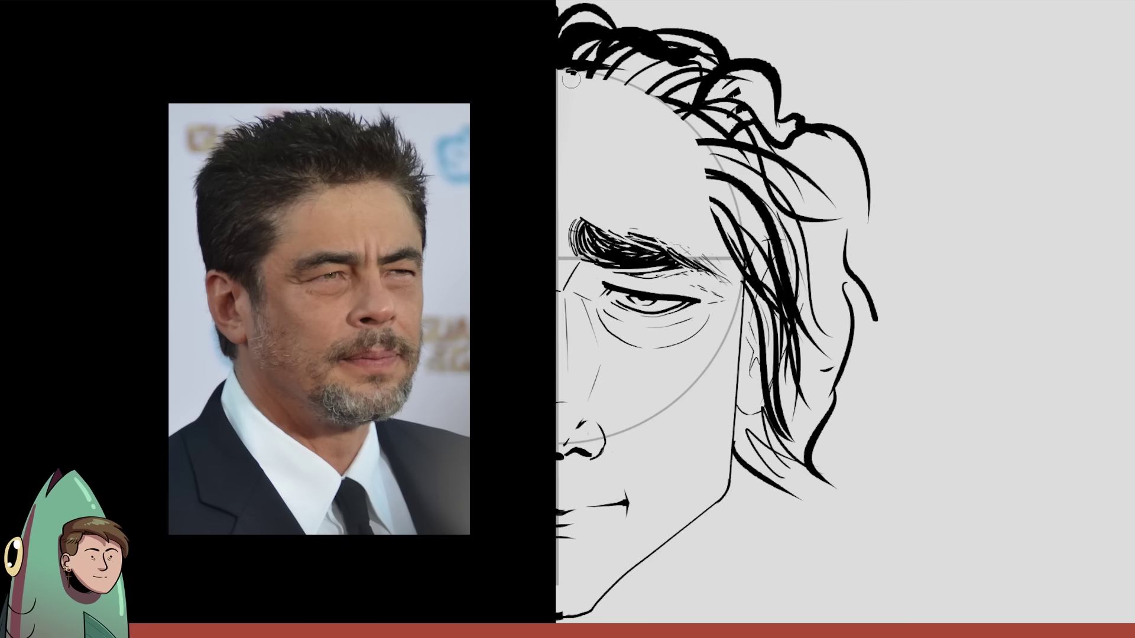
{"action": "left_click_drag", "start_coordinate": [706, 165], "coordinate": [717, 258]}
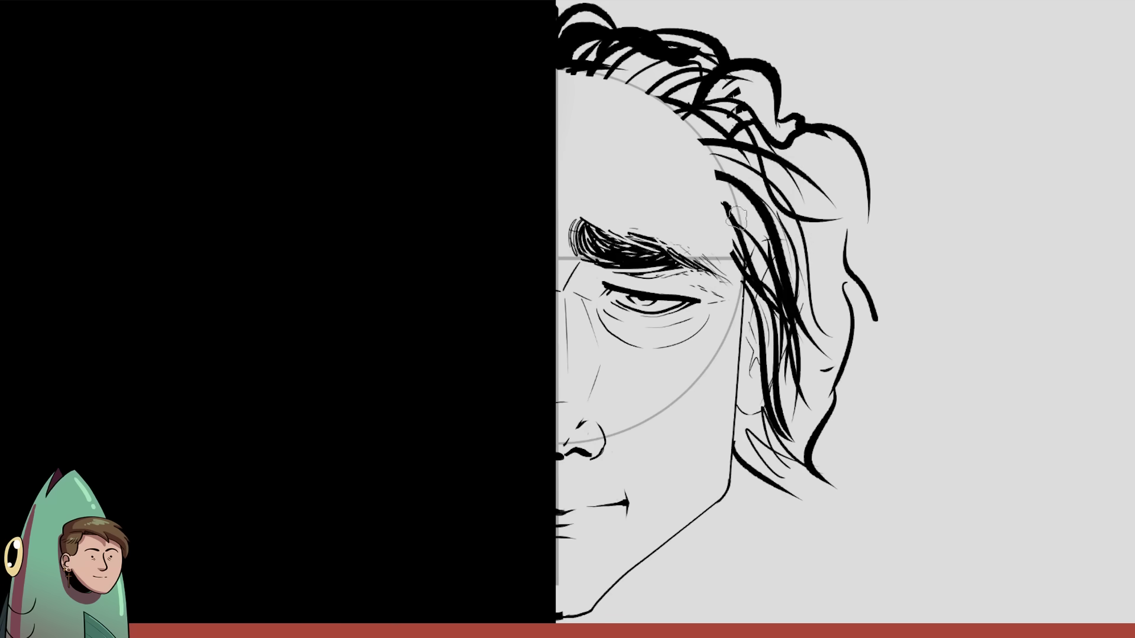
- Add thick black locks beside the face extending below the ear and jaw
{"action": "mouse_move", "coordinate": [728, 206]}
{"action": "left_mouse_down"}
{"action": "mouse_move", "coordinate": [774, 280]}
{"action": "mouse_move", "coordinate": [768, 331]}
{"action": "left_mouse_up"}
{"action": "mouse_move", "coordinate": [728, 236]}
{"action": "left_mouse_down"}
{"action": "mouse_move", "coordinate": [771, 390]}
{"action": "mouse_move", "coordinate": [777, 469]}
{"action": "left_mouse_up"}
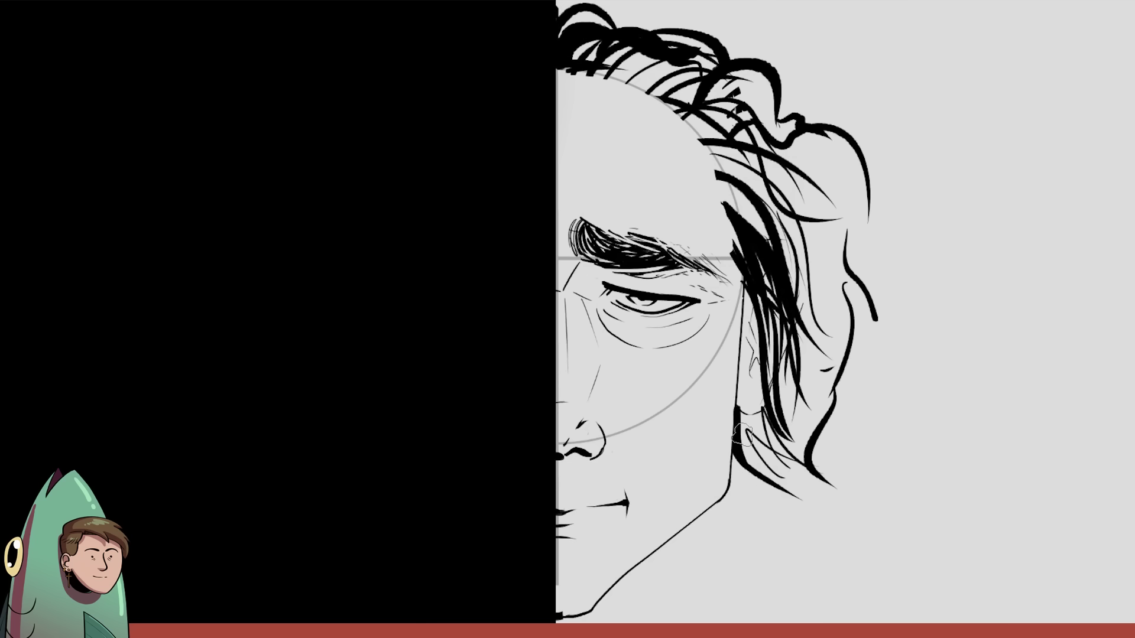
{"action": "left_click_drag", "start_coordinate": [733, 413], "coordinate": [780, 482]}
{"action": "left_click_drag", "start_coordinate": [732, 434], "coordinate": [786, 491]}
{"action": "mouse_move", "coordinate": [733, 405]}
{"action": "left_mouse_down"}
{"action": "mouse_move", "coordinate": [778, 428]}
{"action": "mouse_move", "coordinate": [792, 469]}
{"action": "left_mouse_up"}
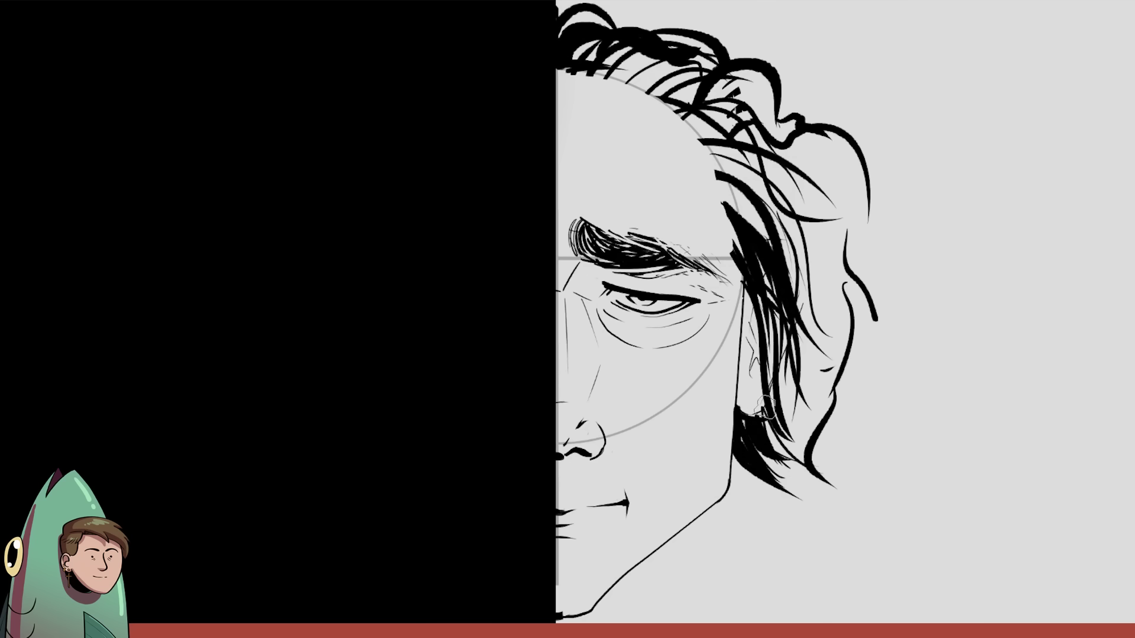
- Add thick curved strokes arcing over the top and upper right of the hair
{"action": "left_click_drag", "start_coordinate": [615, 29], "coordinate": [706, 17]}
{"action": "key", "text": "ctrl+z"}
{"action": "left_click_drag", "start_coordinate": [614, 28], "coordinate": [706, 18]}
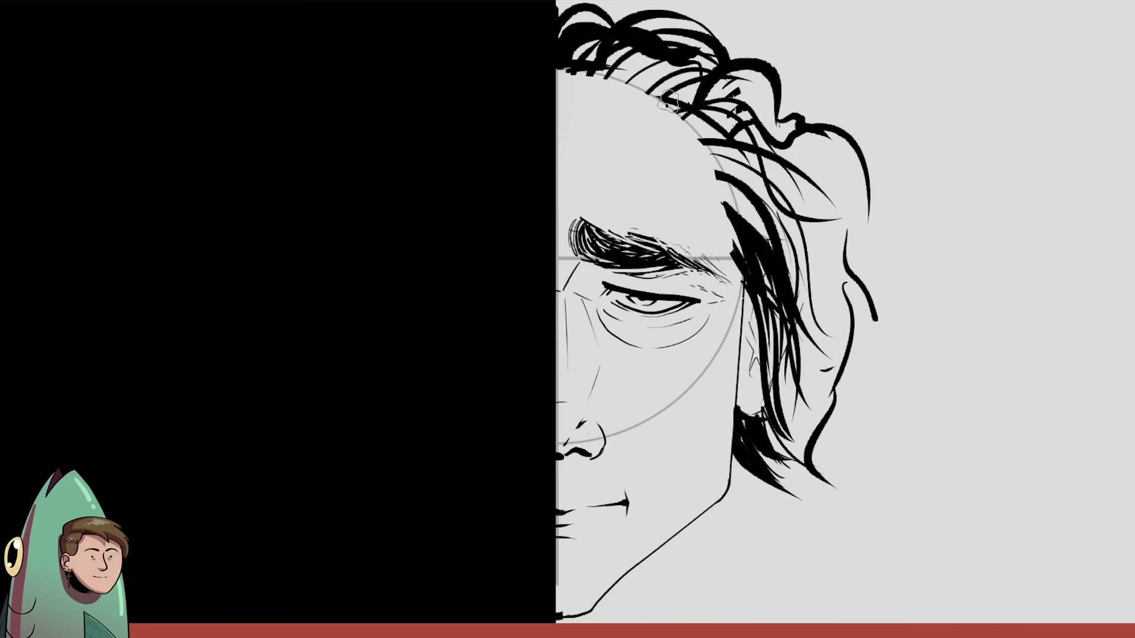
{"action": "left_click_drag", "start_coordinate": [704, 59], "coordinate": [760, 59]}
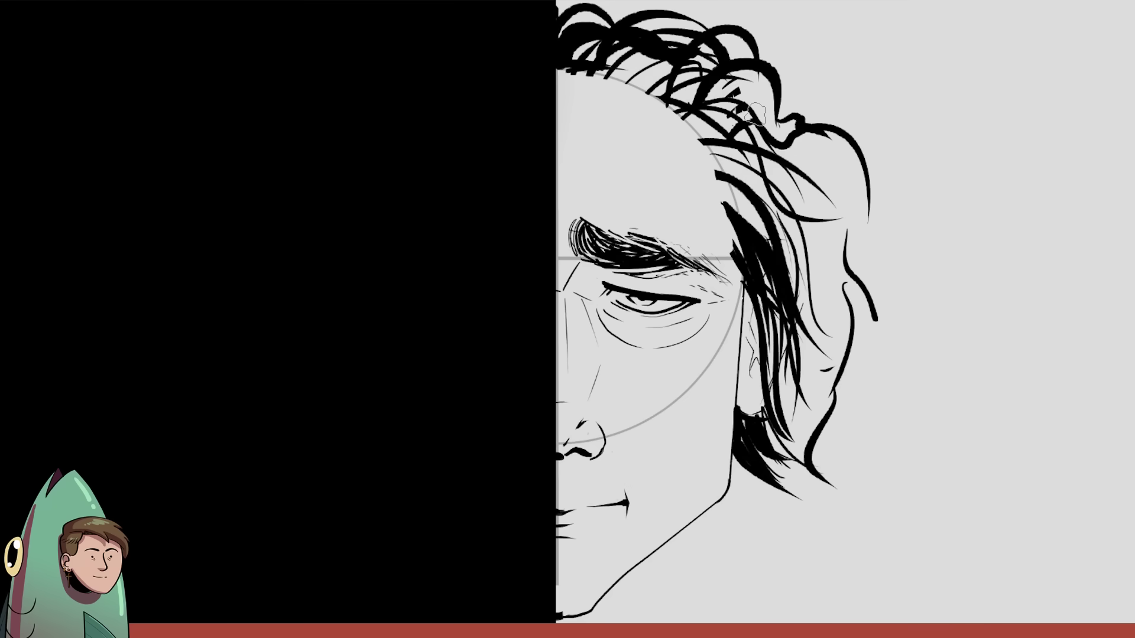
{"action": "left_click_drag", "start_coordinate": [780, 83], "coordinate": [836, 127]}
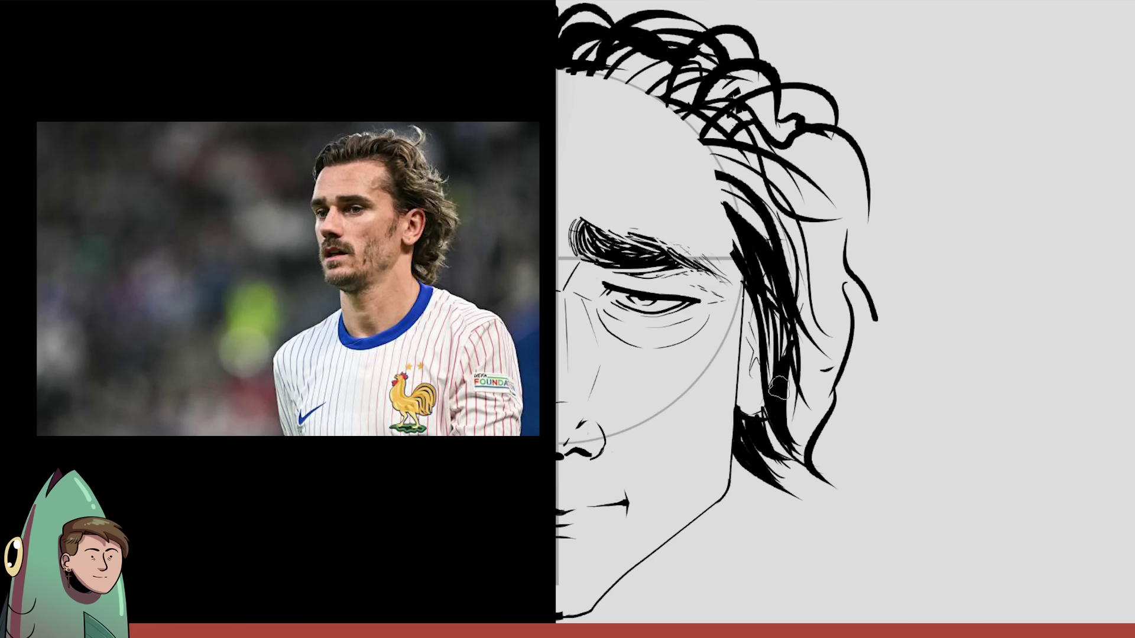
- Fill the lock beside the jaw with thick black strands, including its right side and bottom
{"action": "left_click_drag", "start_coordinate": [758, 421], "coordinate": [741, 415]}
{"action": "left_click_drag", "start_coordinate": [791, 269], "coordinate": [801, 384]}
{"action": "left_click_drag", "start_coordinate": [795, 319], "coordinate": [789, 458]}
{"action": "left_click_drag", "start_coordinate": [798, 343], "coordinate": [791, 461]}
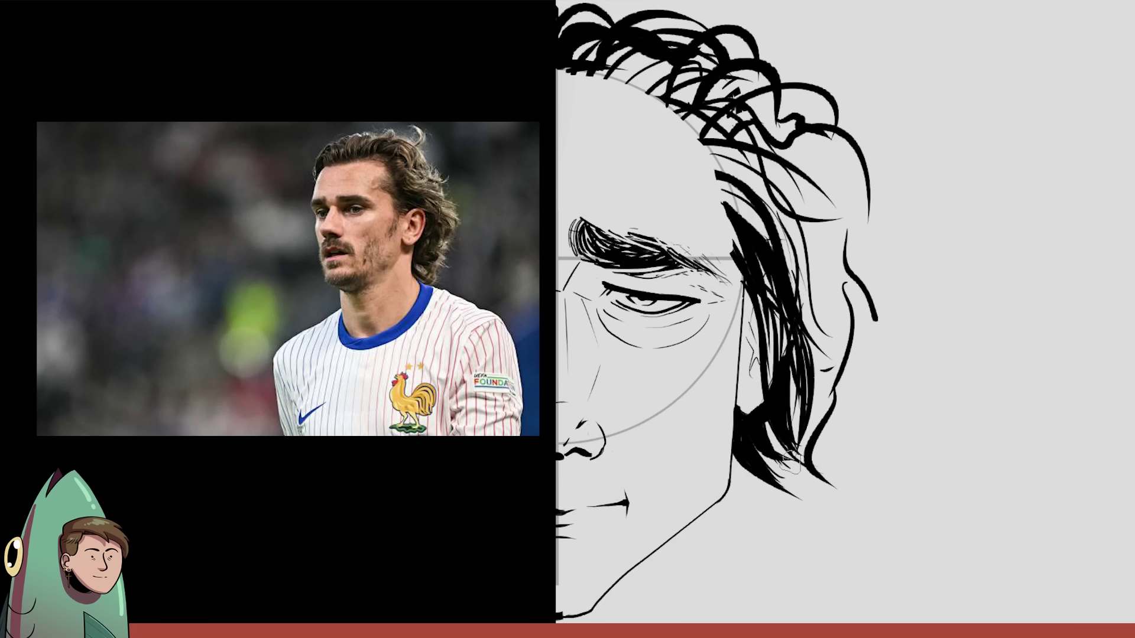
{"action": "left_click_drag", "start_coordinate": [801, 302], "coordinate": [790, 465]}
{"action": "left_click_drag", "start_coordinate": [828, 292], "coordinate": [805, 440]}
{"action": "left_click_drag", "start_coordinate": [842, 317], "coordinate": [810, 482]}
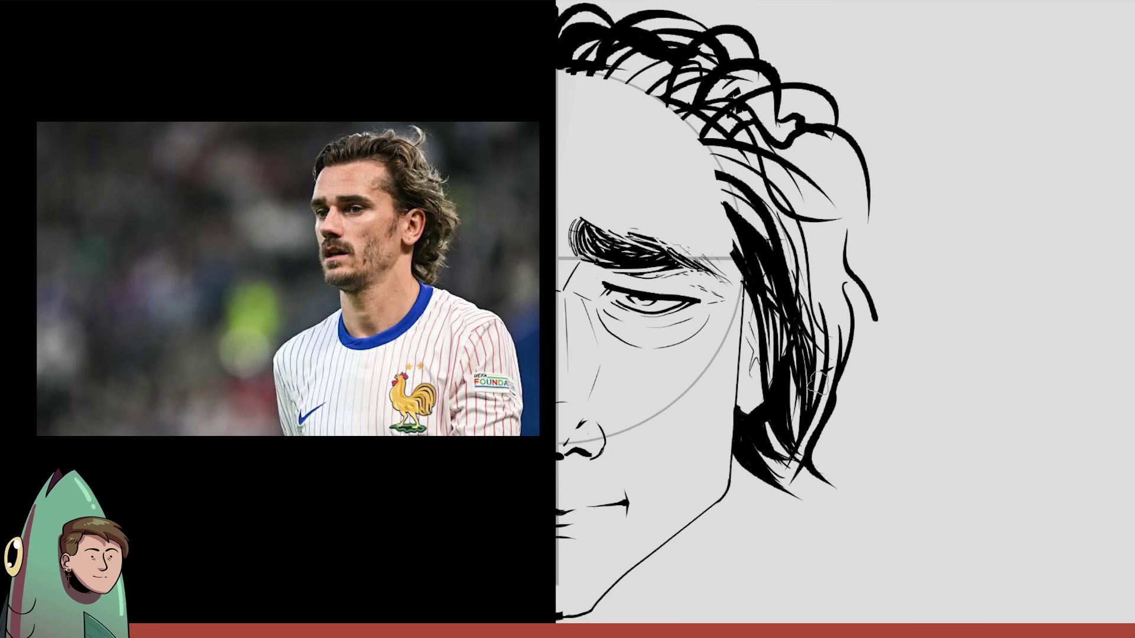
{"action": "left_click_drag", "start_coordinate": [824, 372], "coordinate": [803, 456]}
{"action": "mouse_move", "coordinate": [789, 415]}
{"action": "left_mouse_down"}
{"action": "mouse_move", "coordinate": [842, 488]}
{"action": "mouse_move", "coordinate": [810, 491]}
{"action": "left_mouse_up"}
{"action": "left_click_drag", "start_coordinate": [736, 437], "coordinate": [768, 490]}
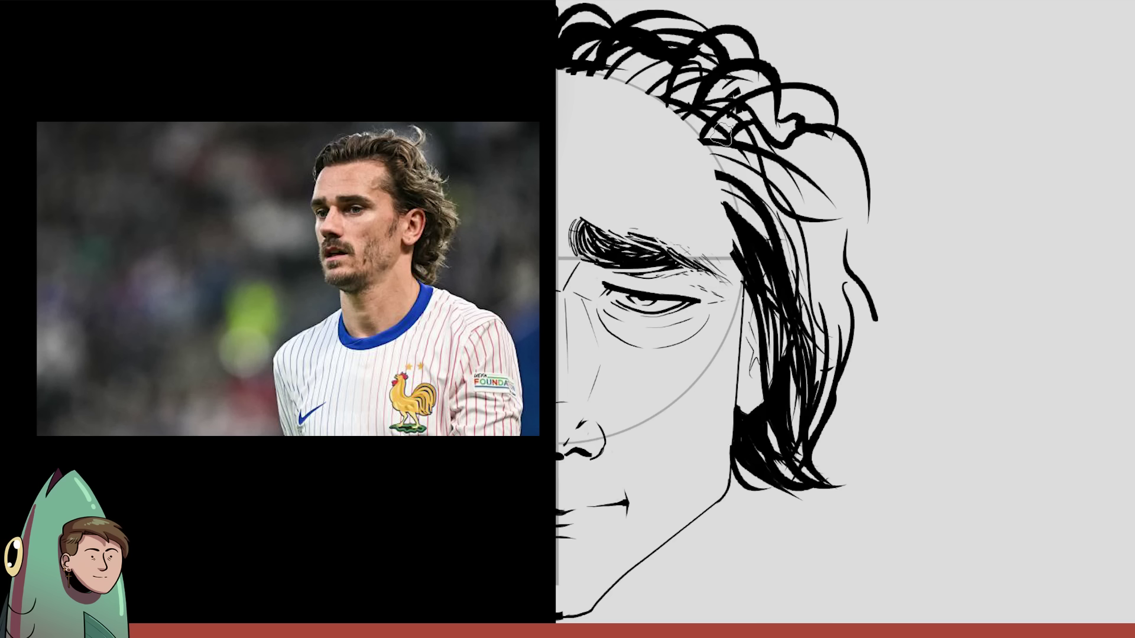
- Sweep strands down from the top curls and add dark ink marks within them
{"action": "mouse_move", "coordinate": [781, 122]}
{"action": "left_mouse_down"}
{"action": "mouse_move", "coordinate": [824, 107]}
{"action": "mouse_move", "coordinate": [845, 201]}
{"action": "left_mouse_up"}
{"action": "mouse_move", "coordinate": [786, 150]}
{"action": "left_mouse_down"}
{"action": "mouse_move", "coordinate": [851, 245]}
{"action": "mouse_move", "coordinate": [833, 331]}
{"action": "left_mouse_up"}
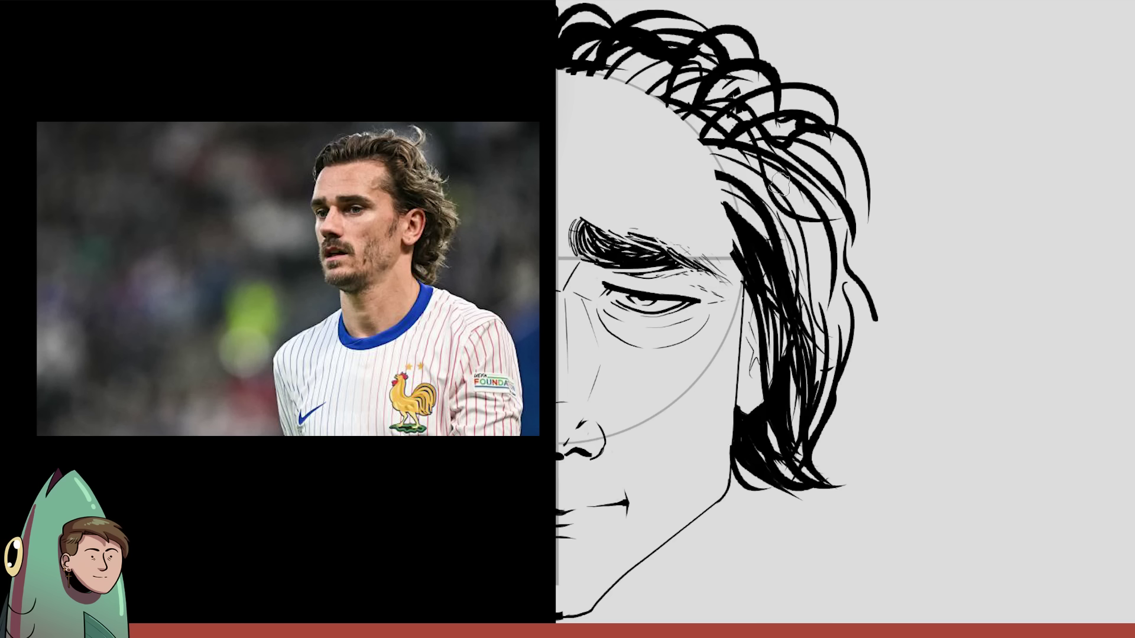
{"action": "left_click_drag", "start_coordinate": [768, 171], "coordinate": [809, 328]}
{"action": "left_click_drag", "start_coordinate": [718, 180], "coordinate": [760, 243]}
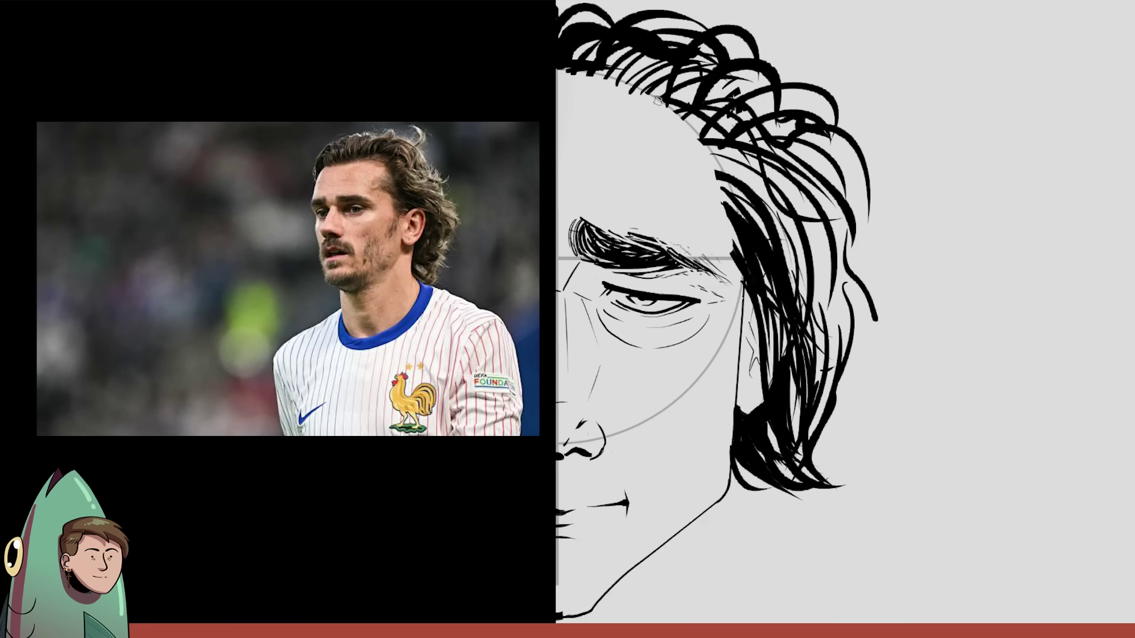
{"action": "left_click_drag", "start_coordinate": [674, 103], "coordinate": [759, 88]}
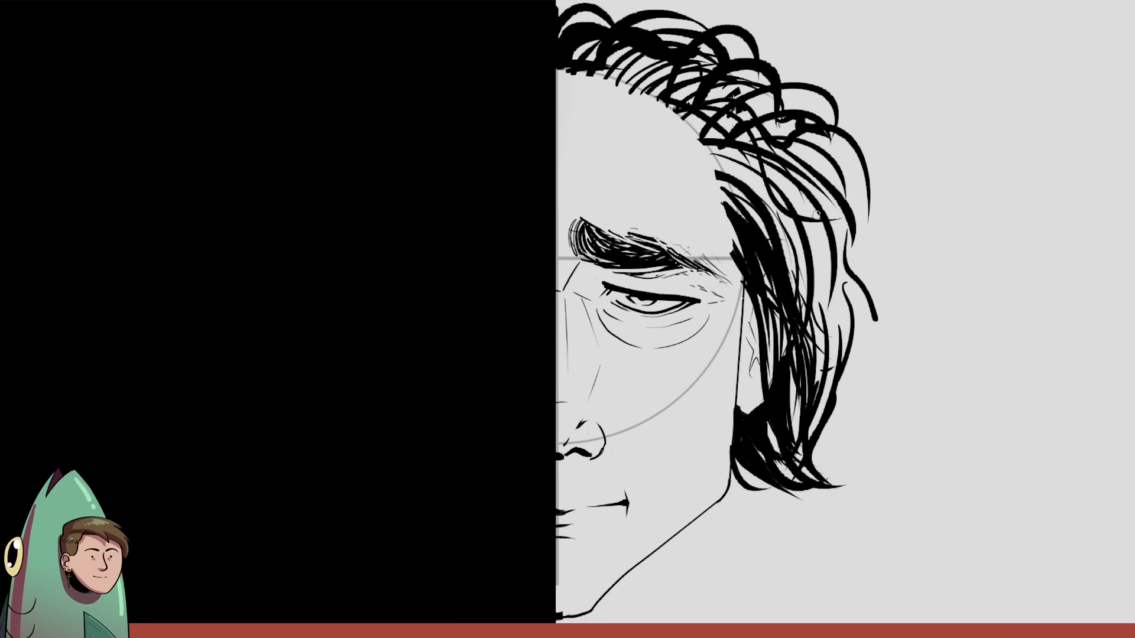
{"action": "left_click_drag", "start_coordinate": [709, 160], "coordinate": [765, 185]}
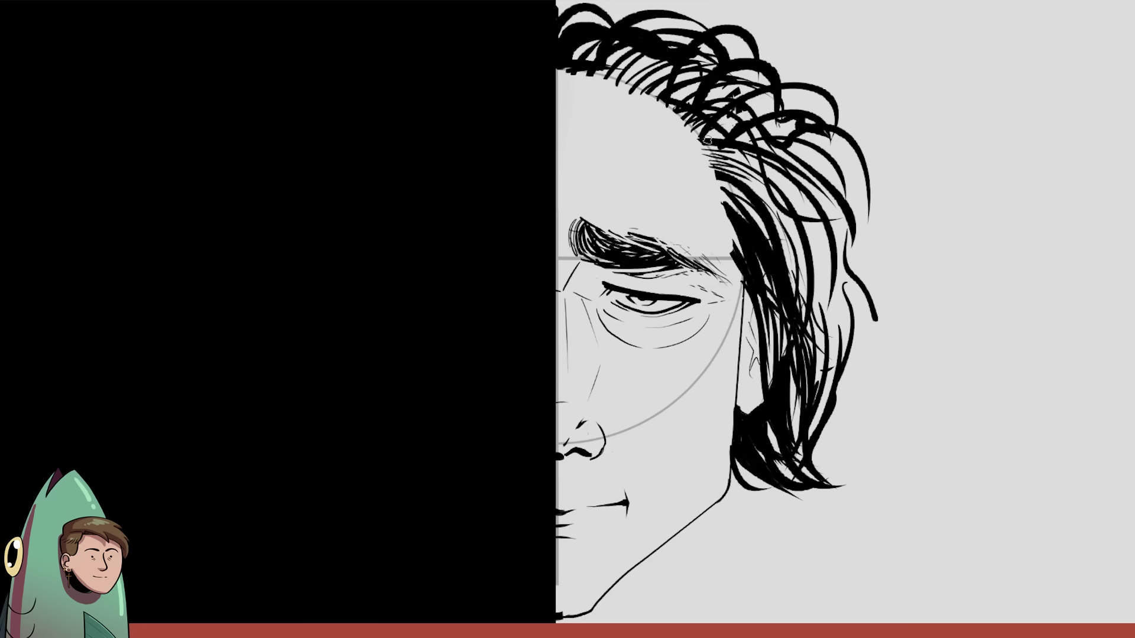
{"action": "left_click_drag", "start_coordinate": [648, 100], "coordinate": [688, 74]}
{"action": "left_click_drag", "start_coordinate": [625, 90], "coordinate": [653, 59]}
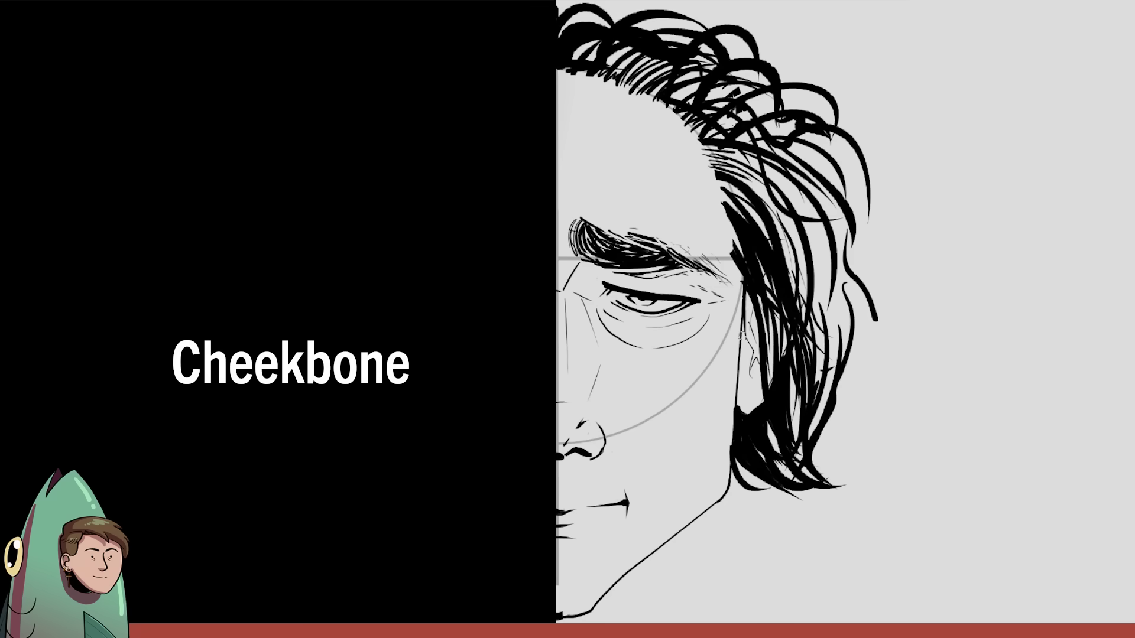
- Draw the diagonal cheekbone line, redoing it twice until it sits lower on the cheek
{"action": "left_click_drag", "start_coordinate": [746, 322], "coordinate": [692, 428]}
{"action": "key", "text": "ctrl+z"}
{"action": "left_click_drag", "start_coordinate": [724, 363], "coordinate": [677, 451]}
{"action": "key", "text": "ctrl+z"}
{"action": "left_click_drag", "start_coordinate": [720, 378], "coordinate": [665, 488]}
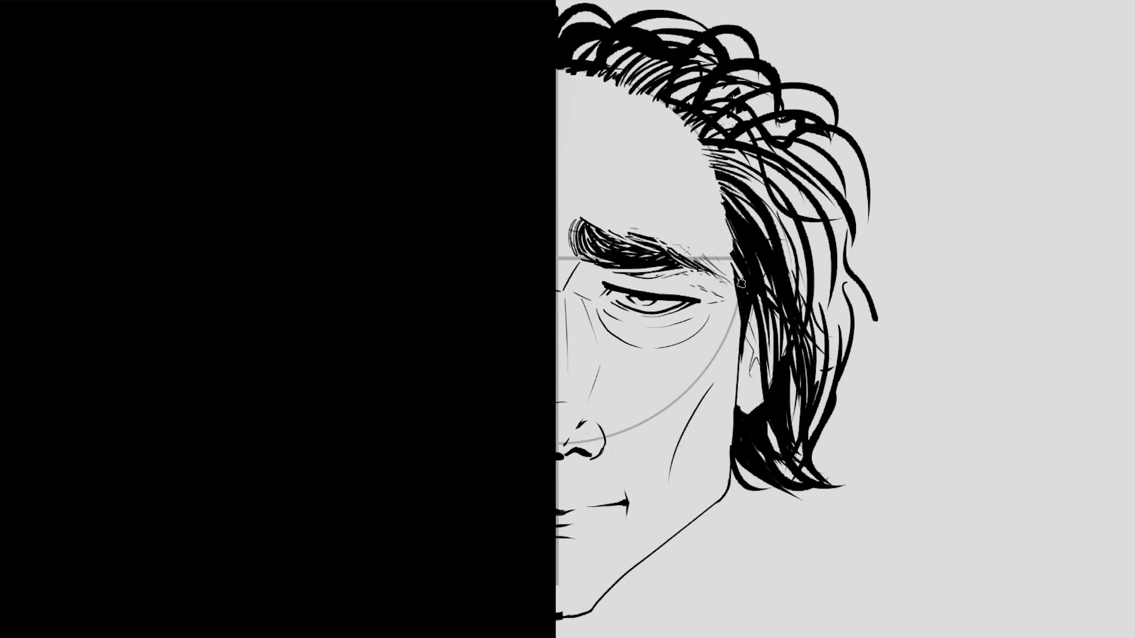
- Add hair strands covering the ear and hide the grey guide lines with Ctrl+comma
{"action": "left_click_drag", "start_coordinate": [756, 315], "coordinate": [740, 358]}
{"action": "mouse_move", "coordinate": [772, 288]}
{"action": "left_mouse_down"}
{"action": "mouse_move", "coordinate": [756, 357]}
{"action": "mouse_move", "coordinate": [771, 380]}
{"action": "left_mouse_up"}
{"action": "left_click_drag", "start_coordinate": [773, 328], "coordinate": [774, 456]}
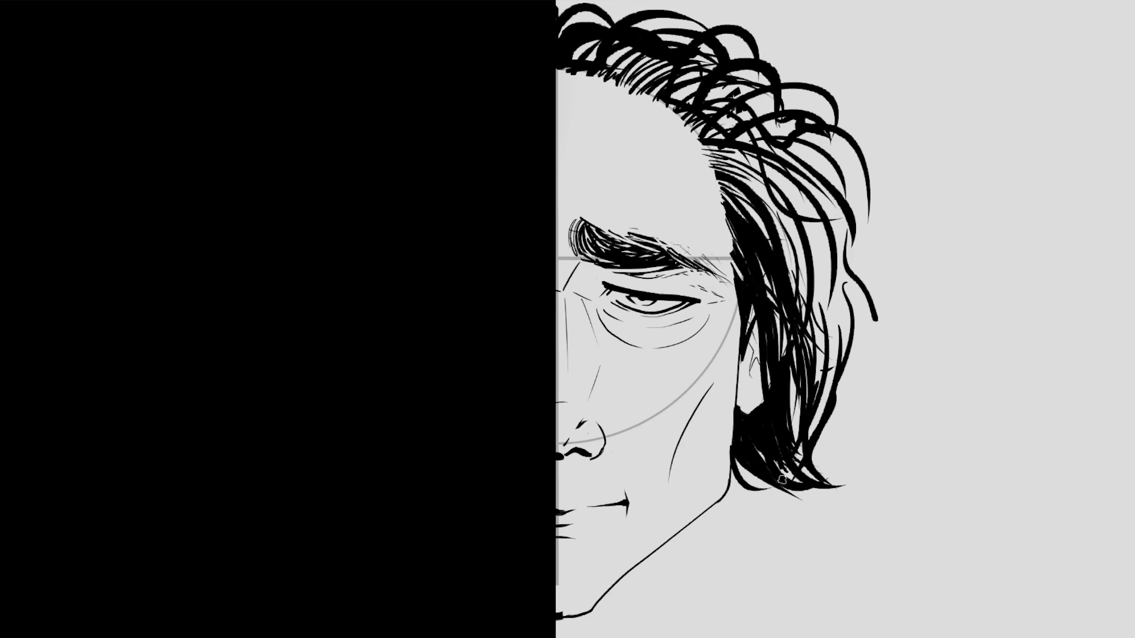
{"action": "key", "text": "ctrl+comma"}
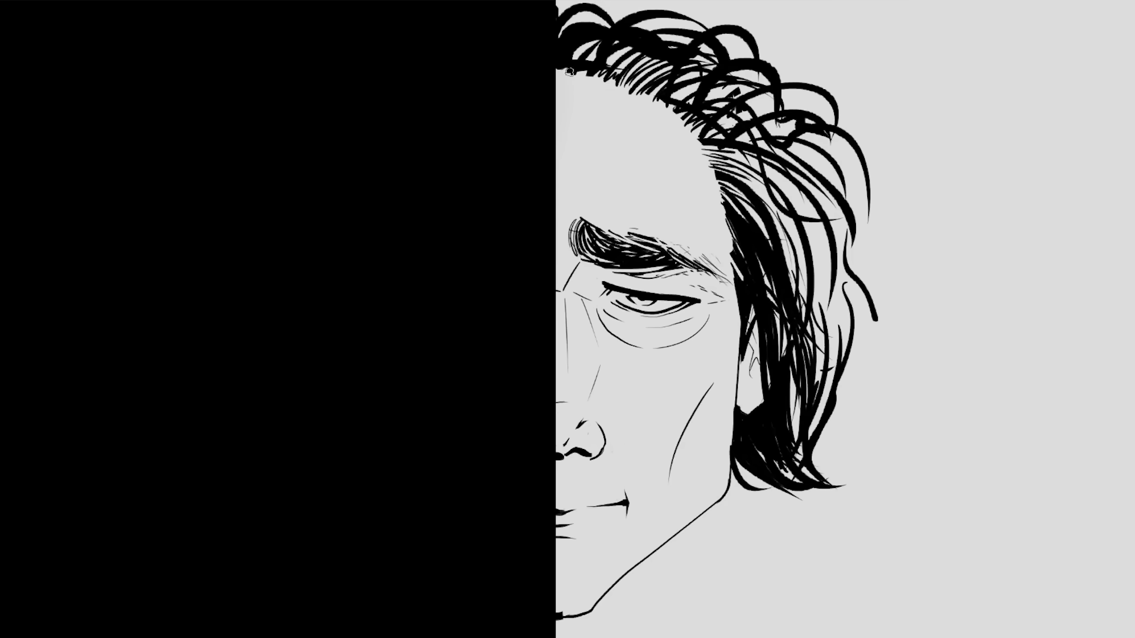
- Draw a curl hanging over the forehead and thicken its loop
{"action": "left_click_drag", "start_coordinate": [612, 72], "coordinate": [694, 151]}
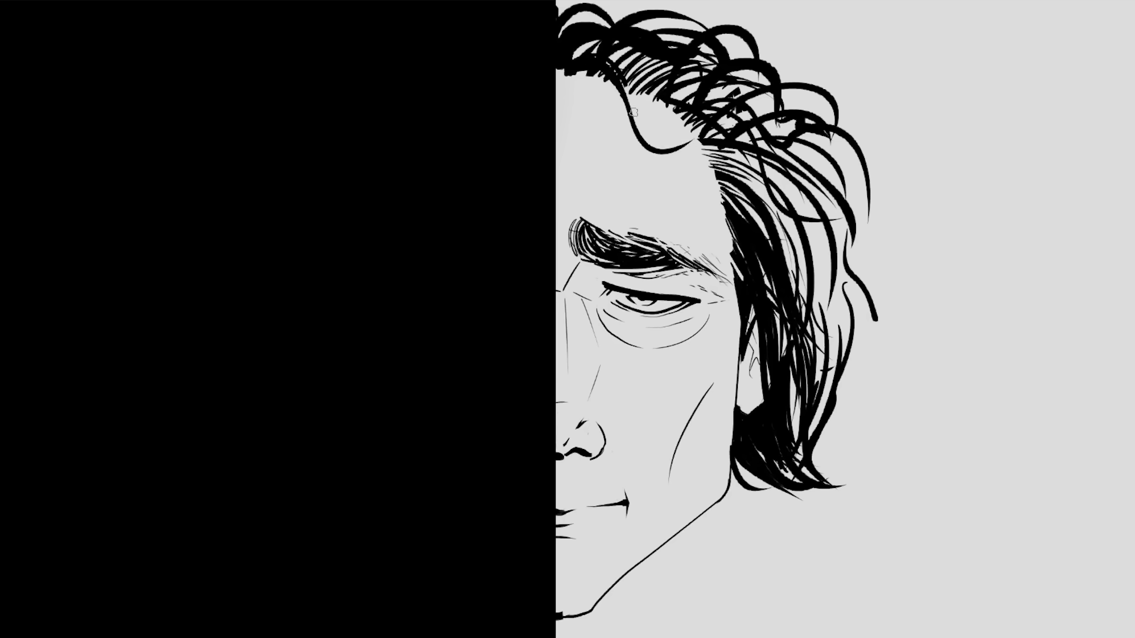
{"action": "left_click_drag", "start_coordinate": [634, 109], "coordinate": [684, 139]}
{"action": "left_click_drag", "start_coordinate": [638, 101], "coordinate": [733, 152]}
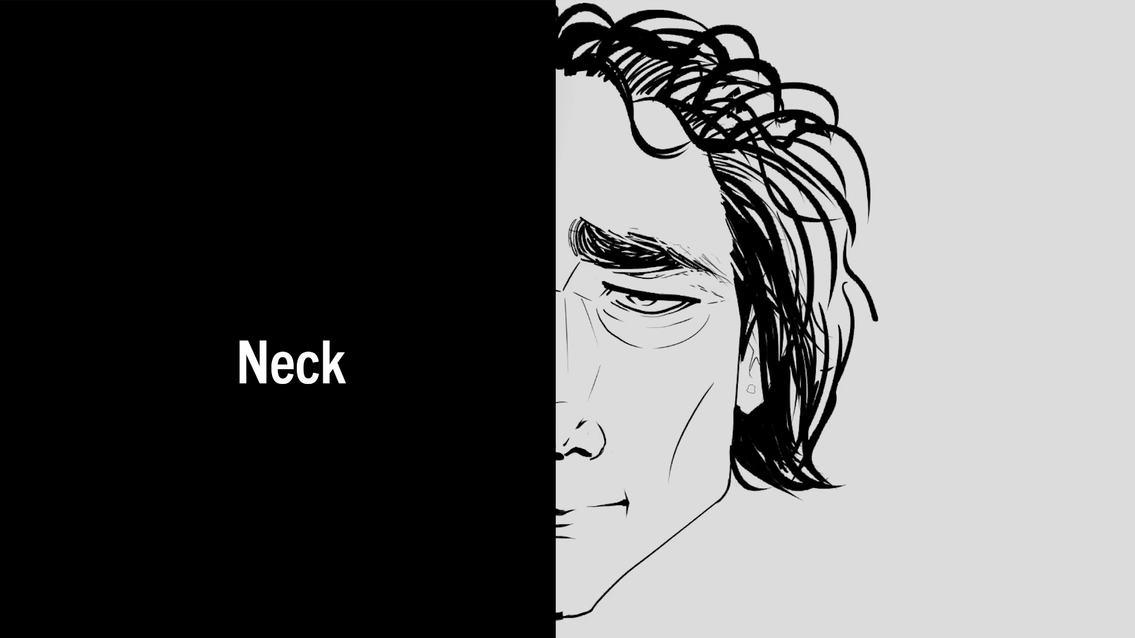
- Draw a thin neck line from jaw to canvas bottom and fine strands on the hair's right edge
{"action": "left_click_drag", "start_coordinate": [821, 166], "coordinate": [841, 194]}
{"action": "left_click_drag", "start_coordinate": [713, 507], "coordinate": [725, 637]}
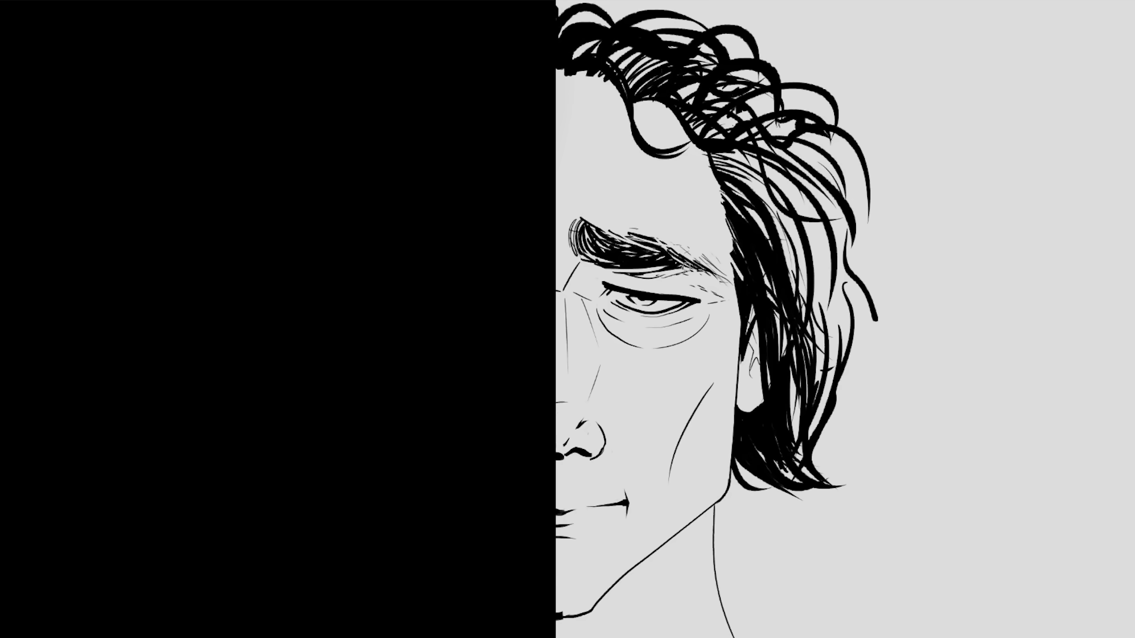
{"action": "left_click_drag", "start_coordinate": [838, 148], "coordinate": [858, 231]}
{"action": "left_click_drag", "start_coordinate": [869, 179], "coordinate": [849, 260]}
{"action": "mouse_move", "coordinate": [872, 204]}
{"action": "left_mouse_down"}
{"action": "mouse_move", "coordinate": [852, 269]}
{"action": "mouse_move", "coordinate": [877, 324]}
{"action": "mouse_move", "coordinate": [857, 285]}
{"action": "left_mouse_up"}
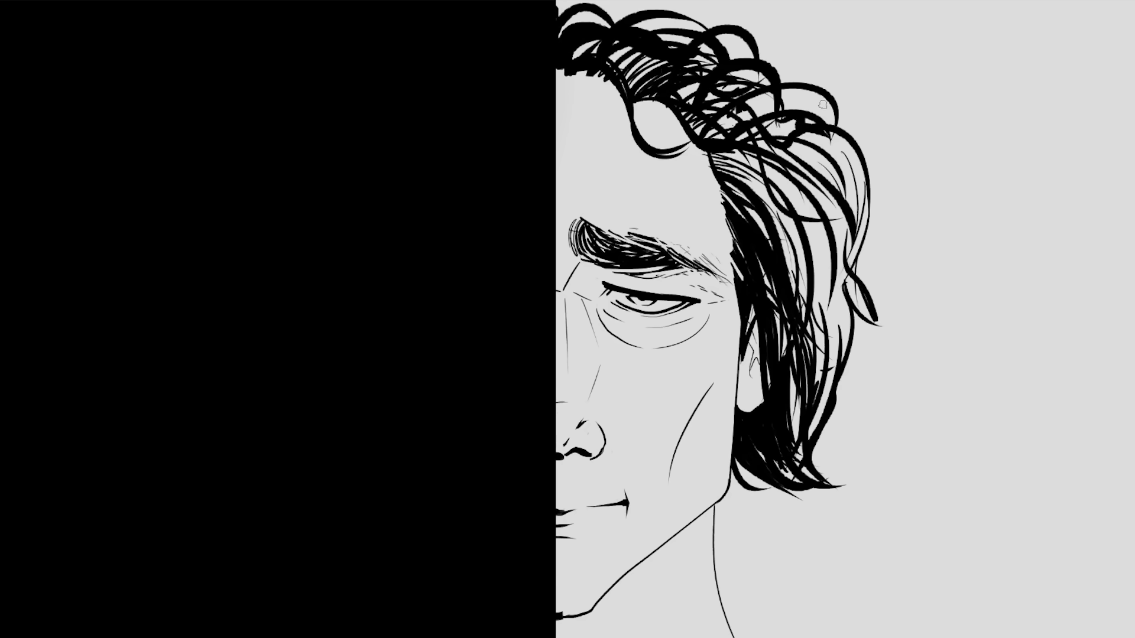
{"action": "left_click_drag", "start_coordinate": [801, 97], "coordinate": [837, 130]}
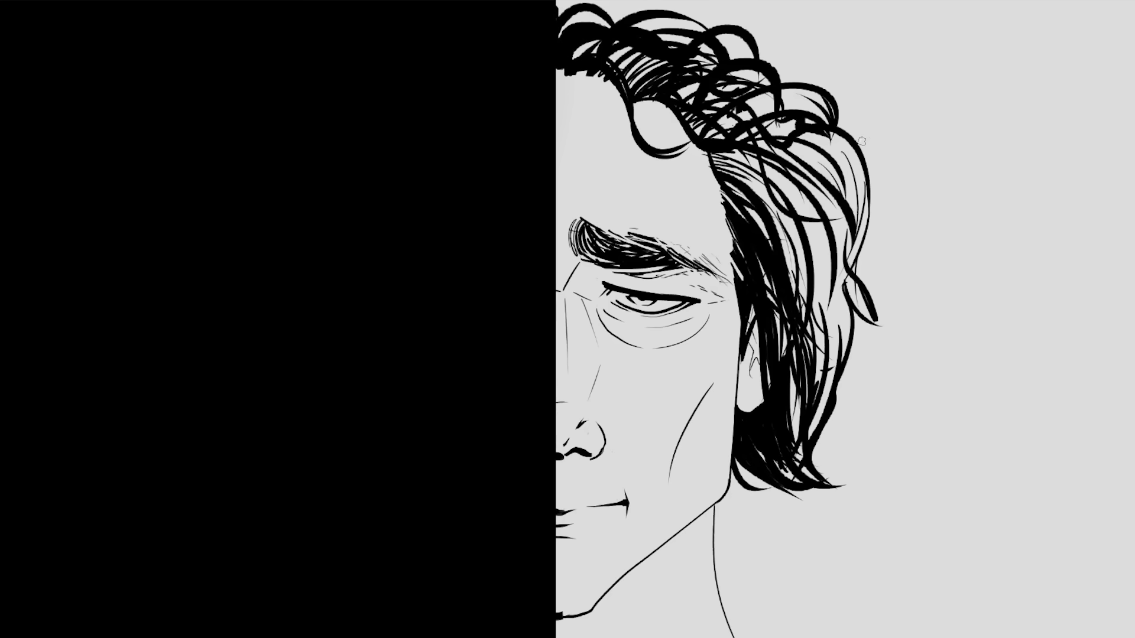